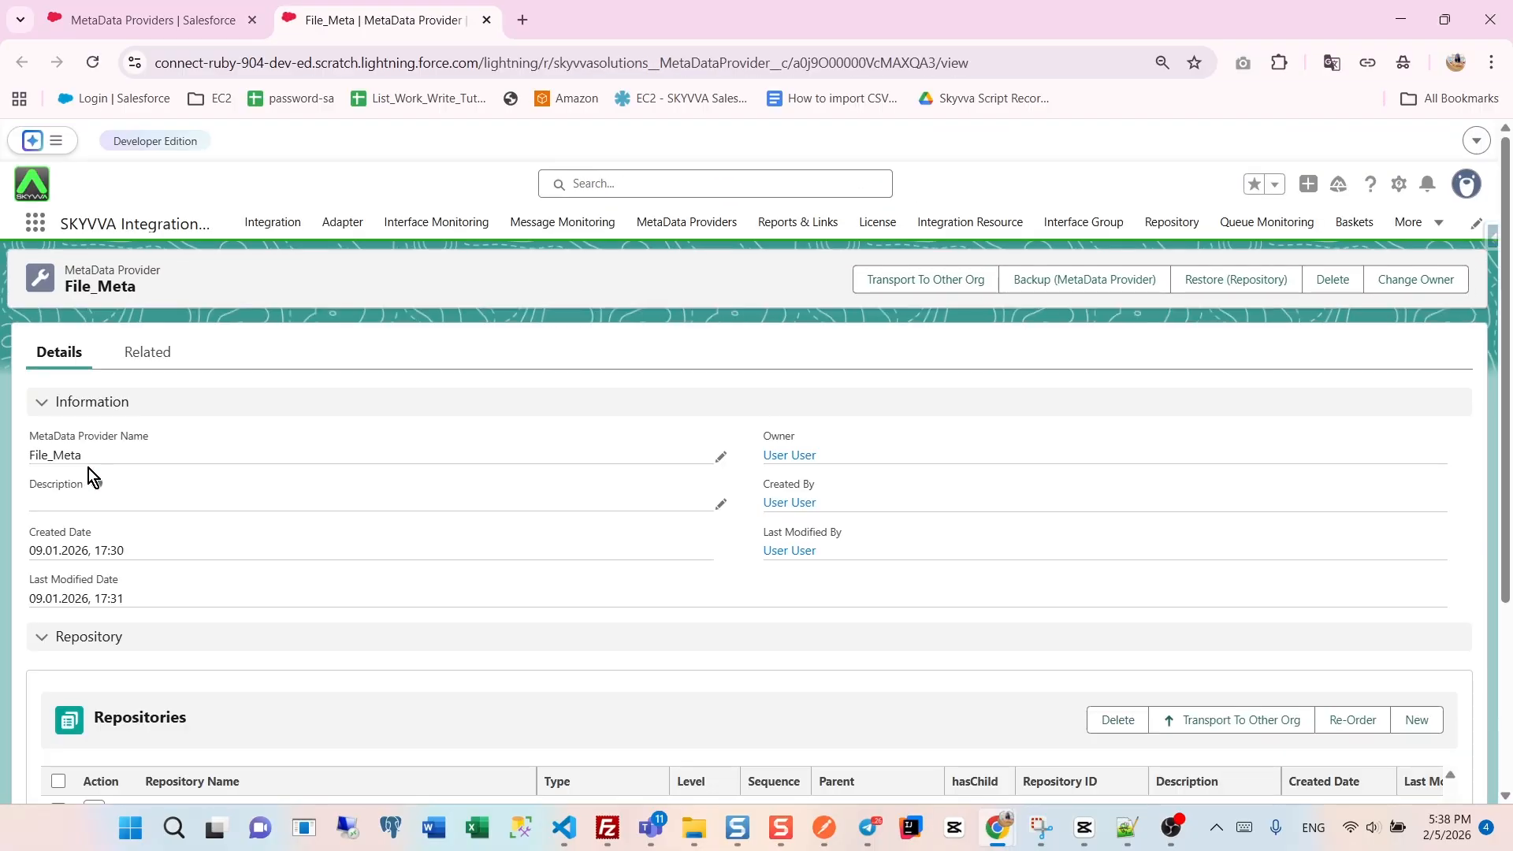
- Open the File_Repo repository from File_Meta and start its metadata editor with JSON as the file type
{"action": "scroll", "coordinate": [197, 498], "scroll_direction": "down", "scroll_amount": 3}
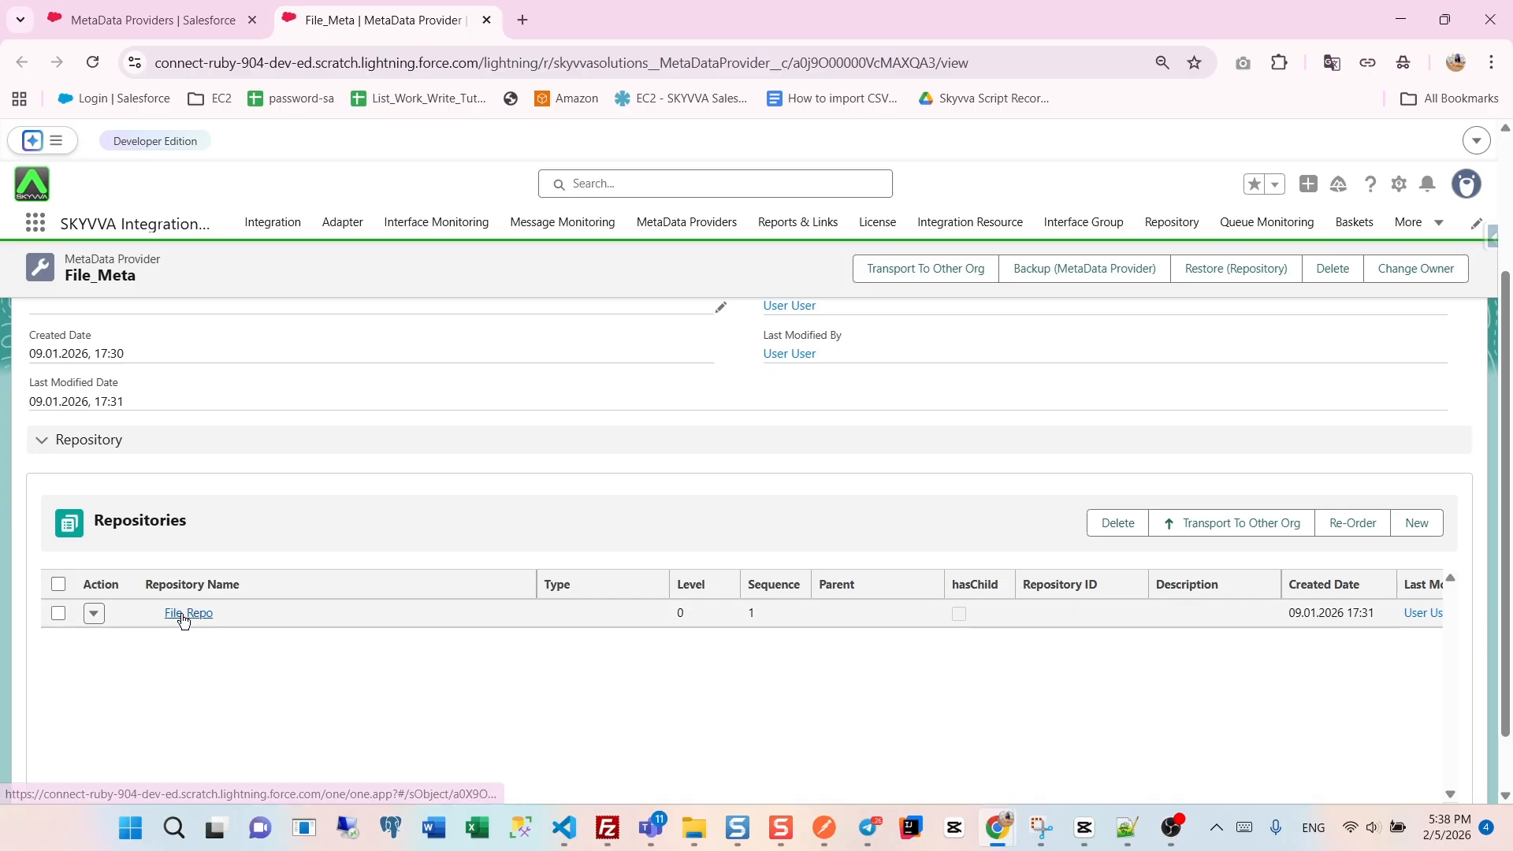
{"action": "left_click", "coordinate": [183, 615]}
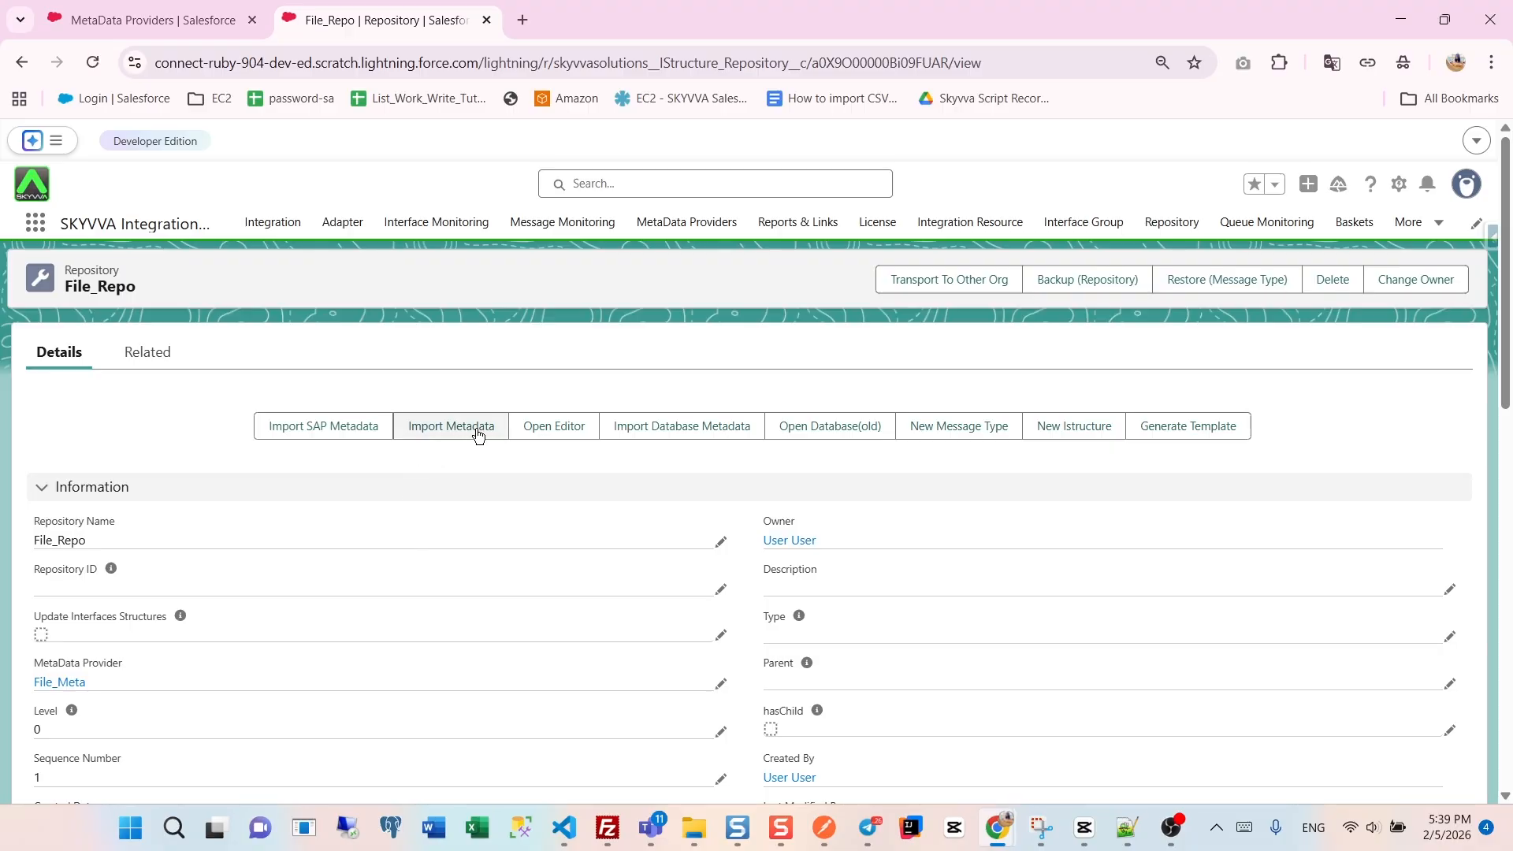
{"action": "left_click", "coordinate": [531, 425]}
{"action": "left_click", "coordinate": [528, 290]}
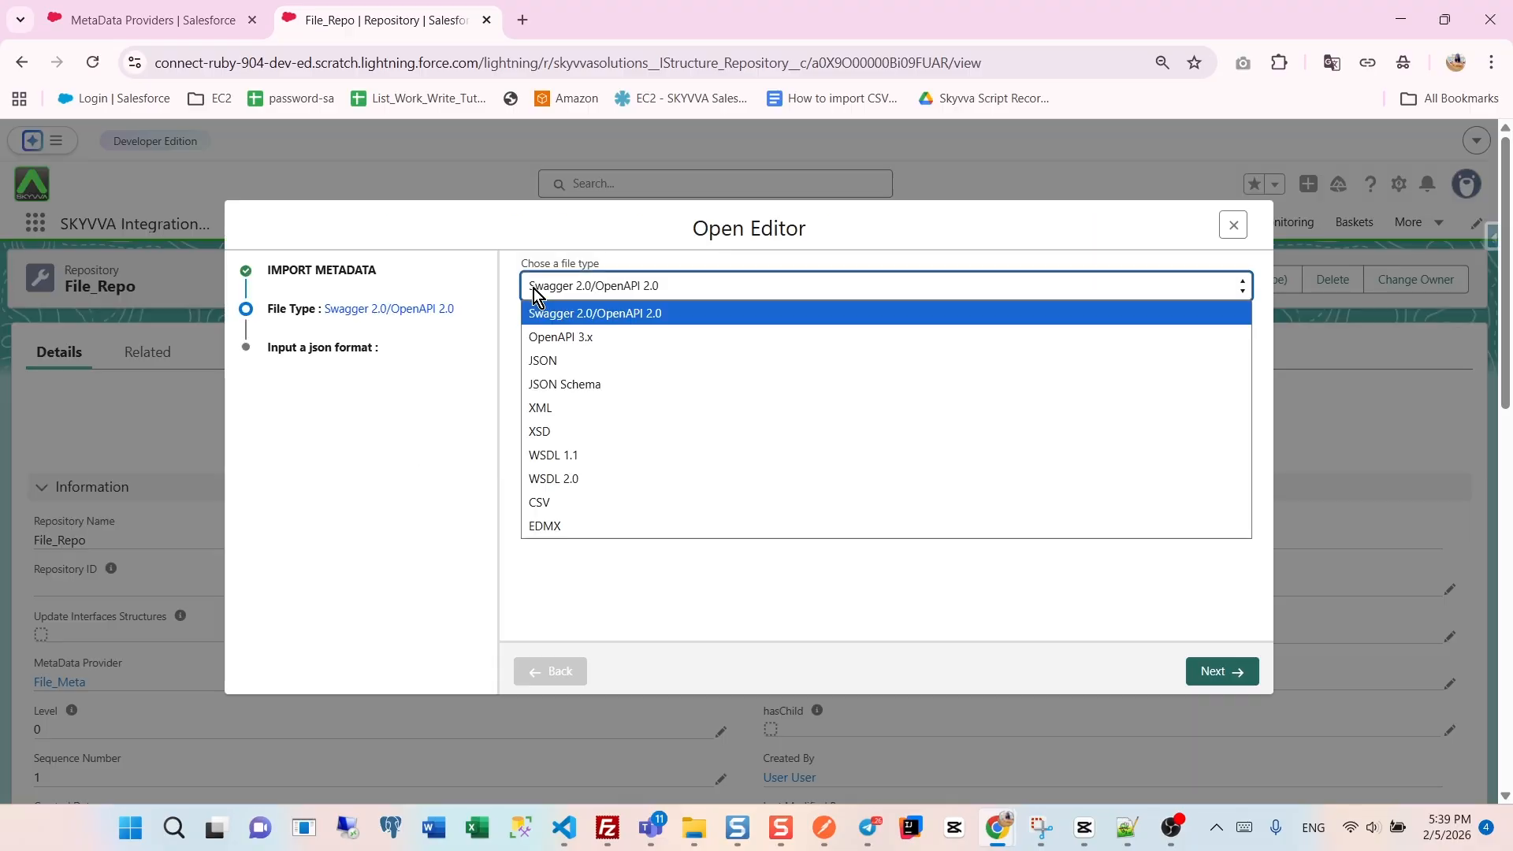
{"action": "left_click", "coordinate": [543, 356]}
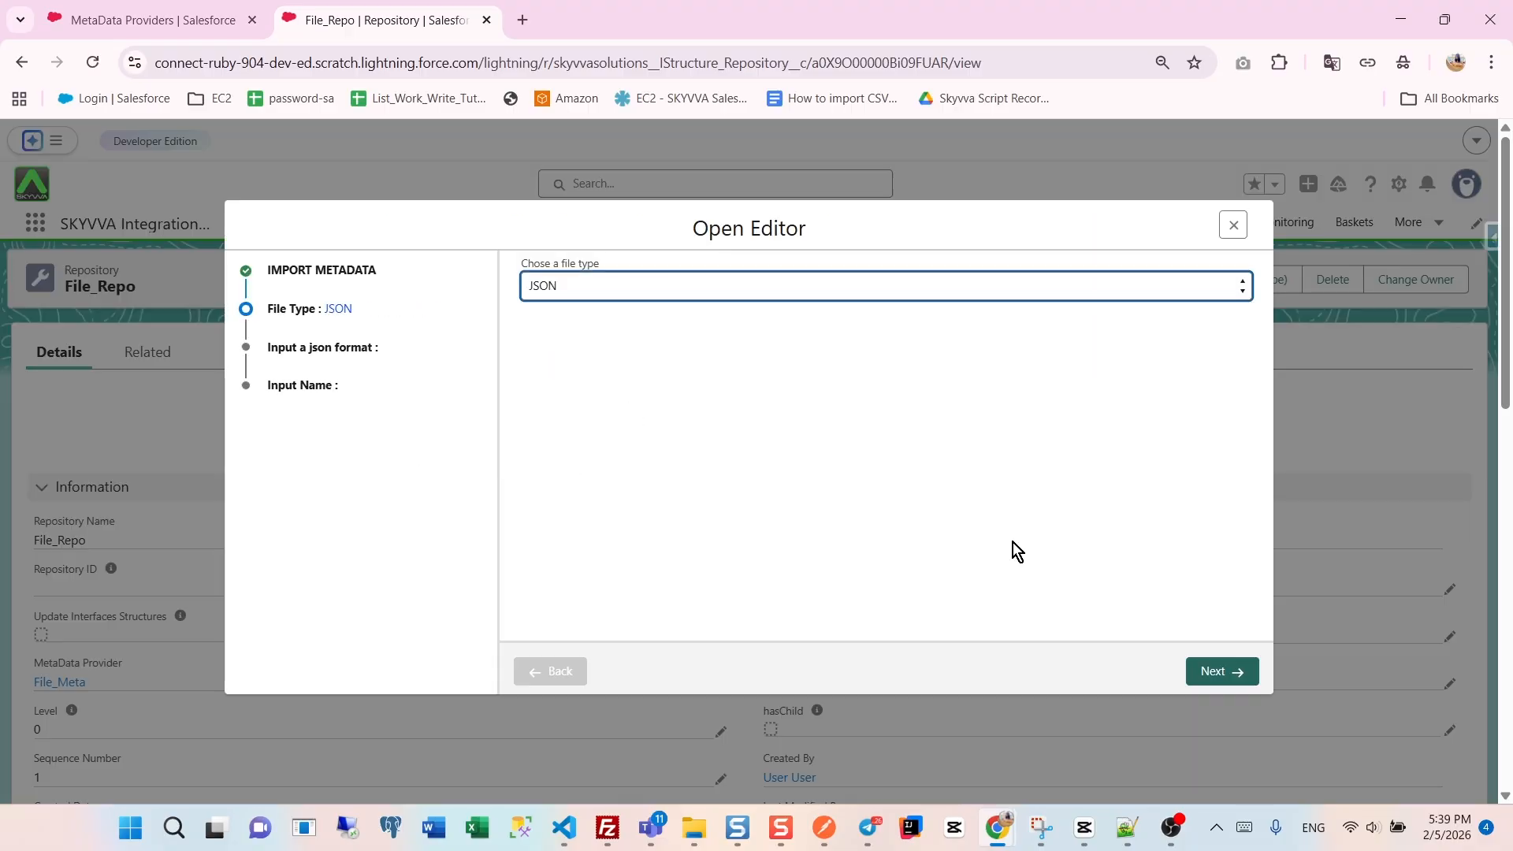
{"action": "left_click", "coordinate": [1202, 668]}
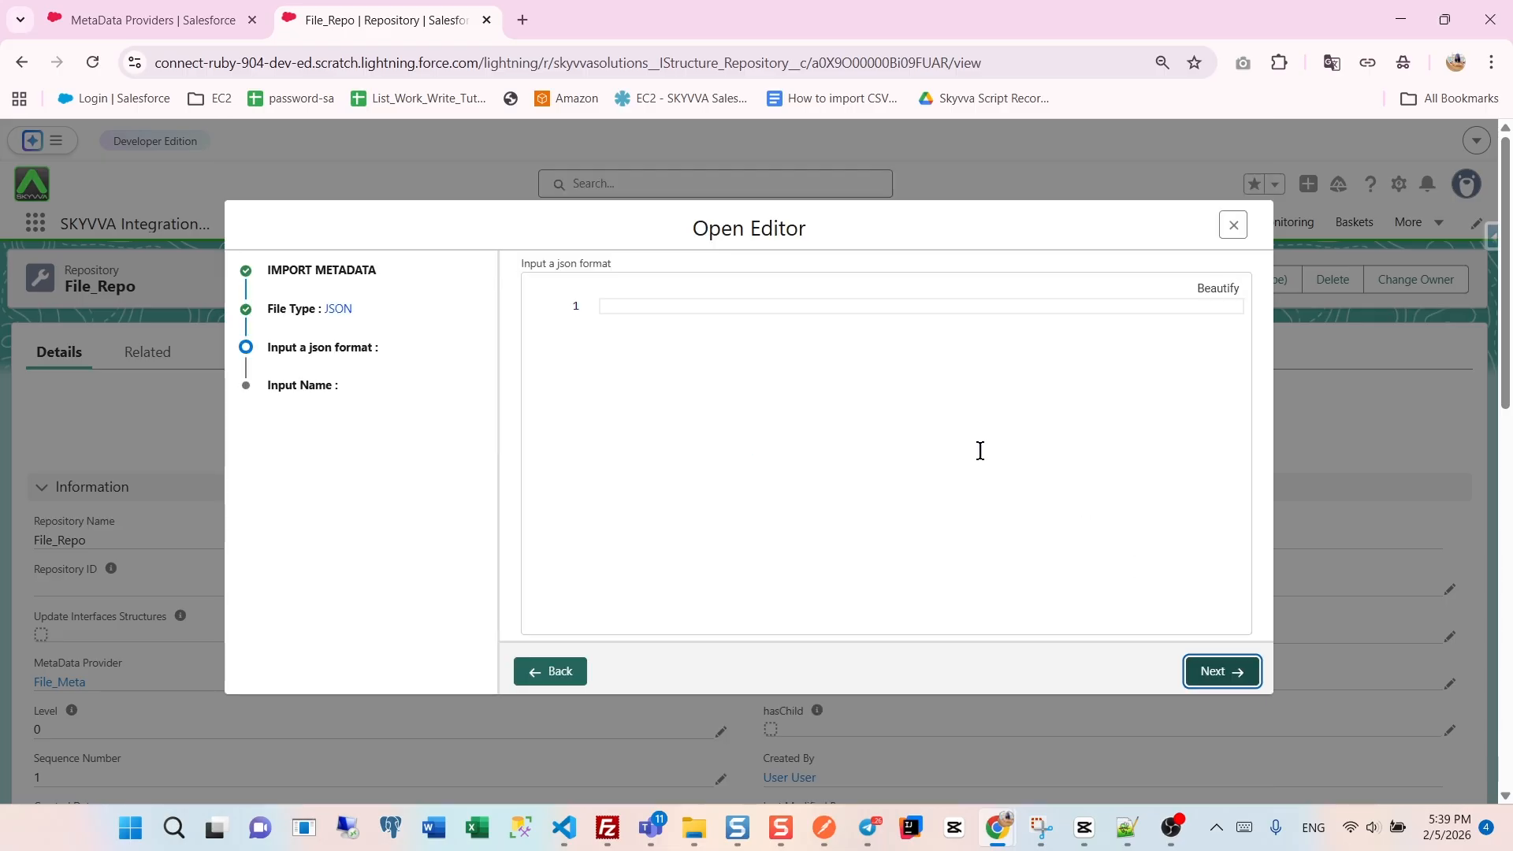
- Import the copied account JSON sample with the root name Account_JSON and expand the resulting message type
{"action": "left_click", "coordinate": [643, 312]}
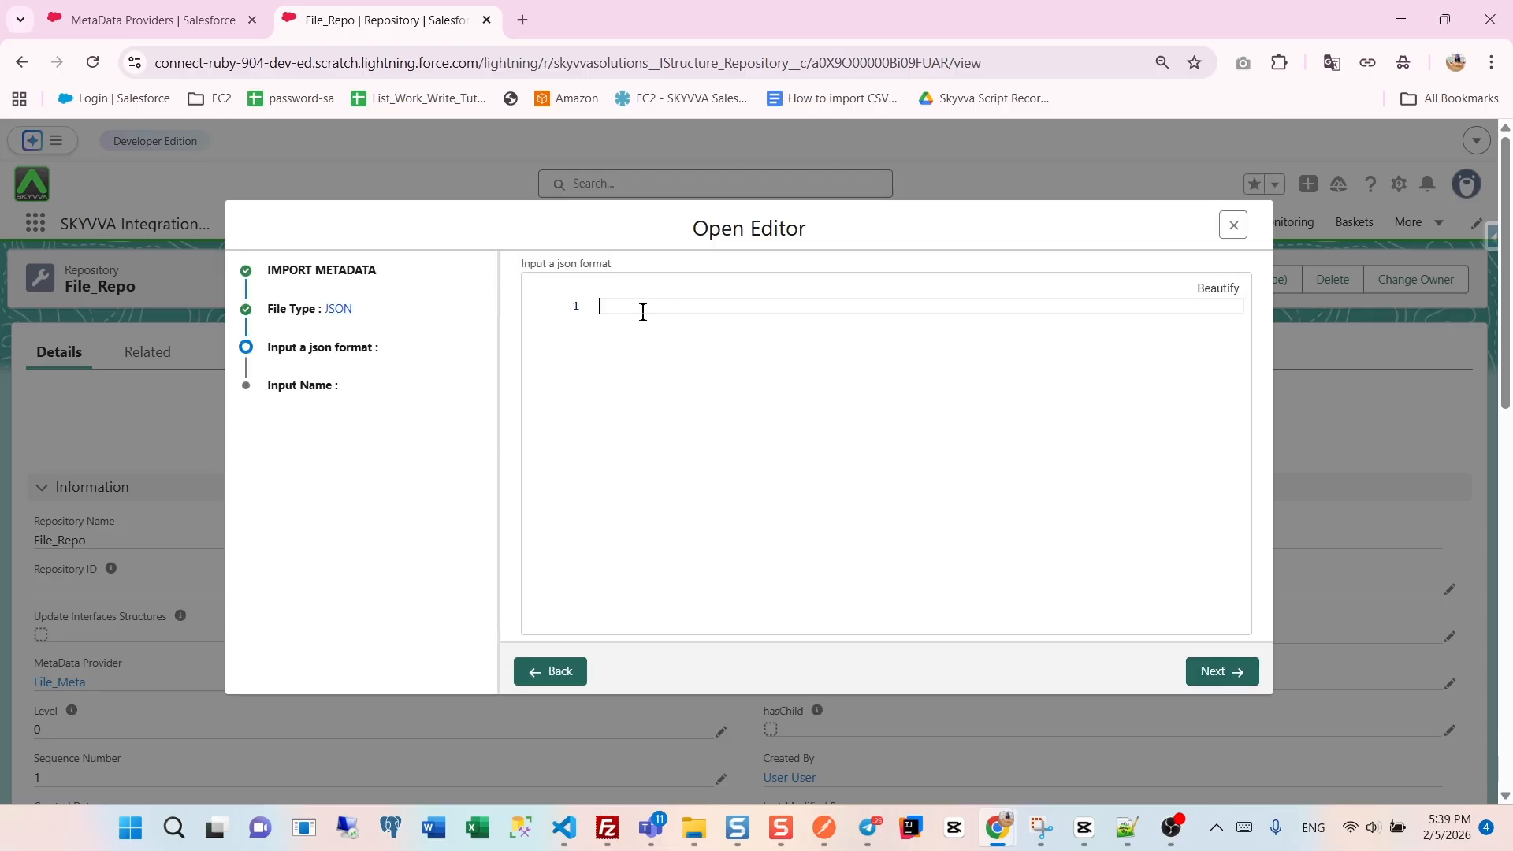
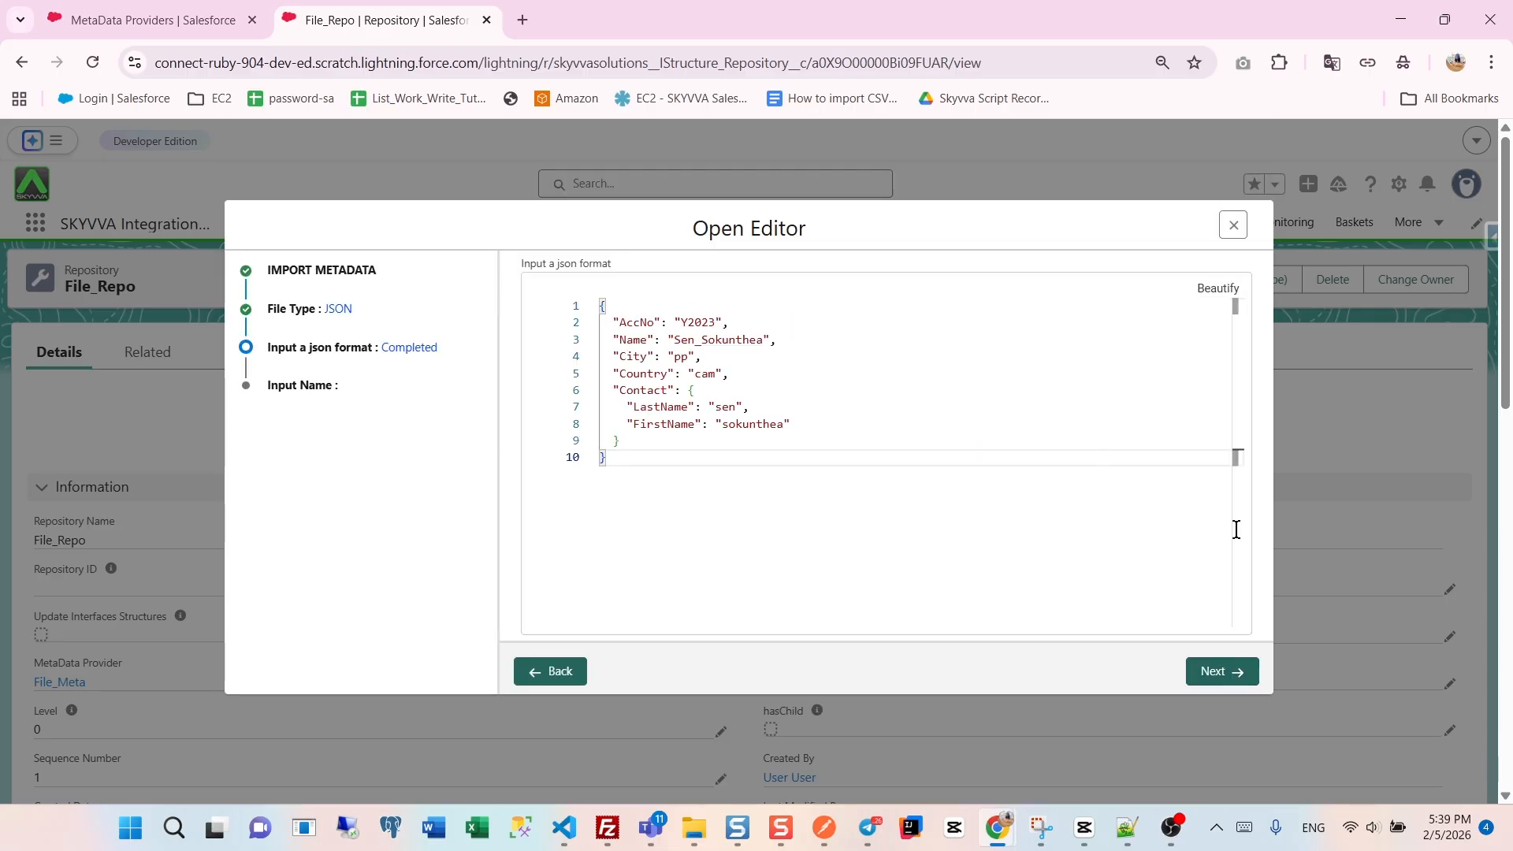
{"action": "left_click", "coordinate": [1237, 672]}
{"action": "left_click", "coordinate": [683, 286]}
{"action": "left_click", "coordinate": [635, 331]}
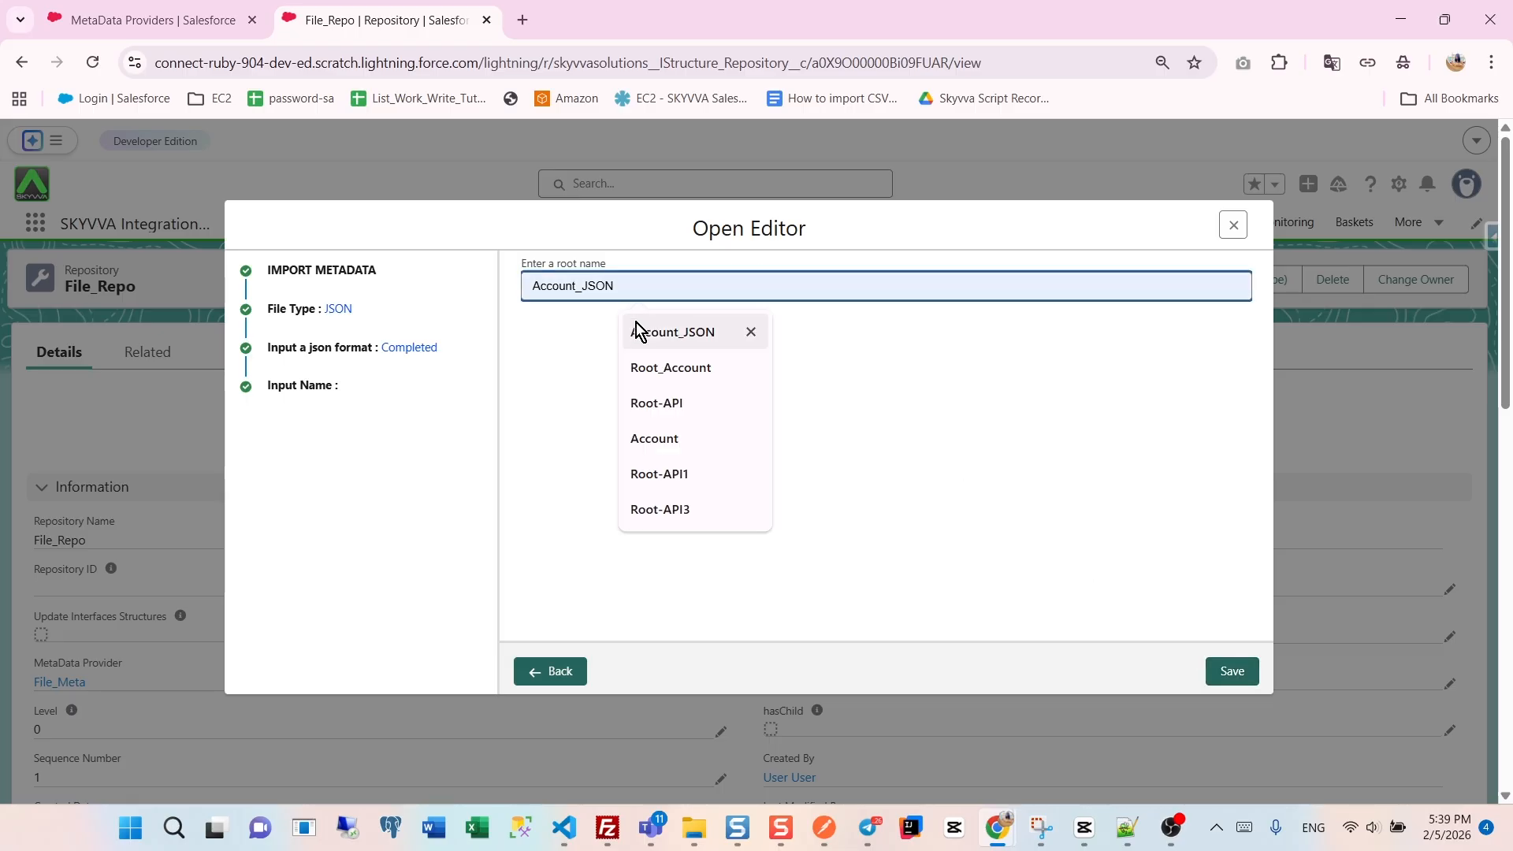
{"action": "left_click", "coordinate": [1231, 672]}
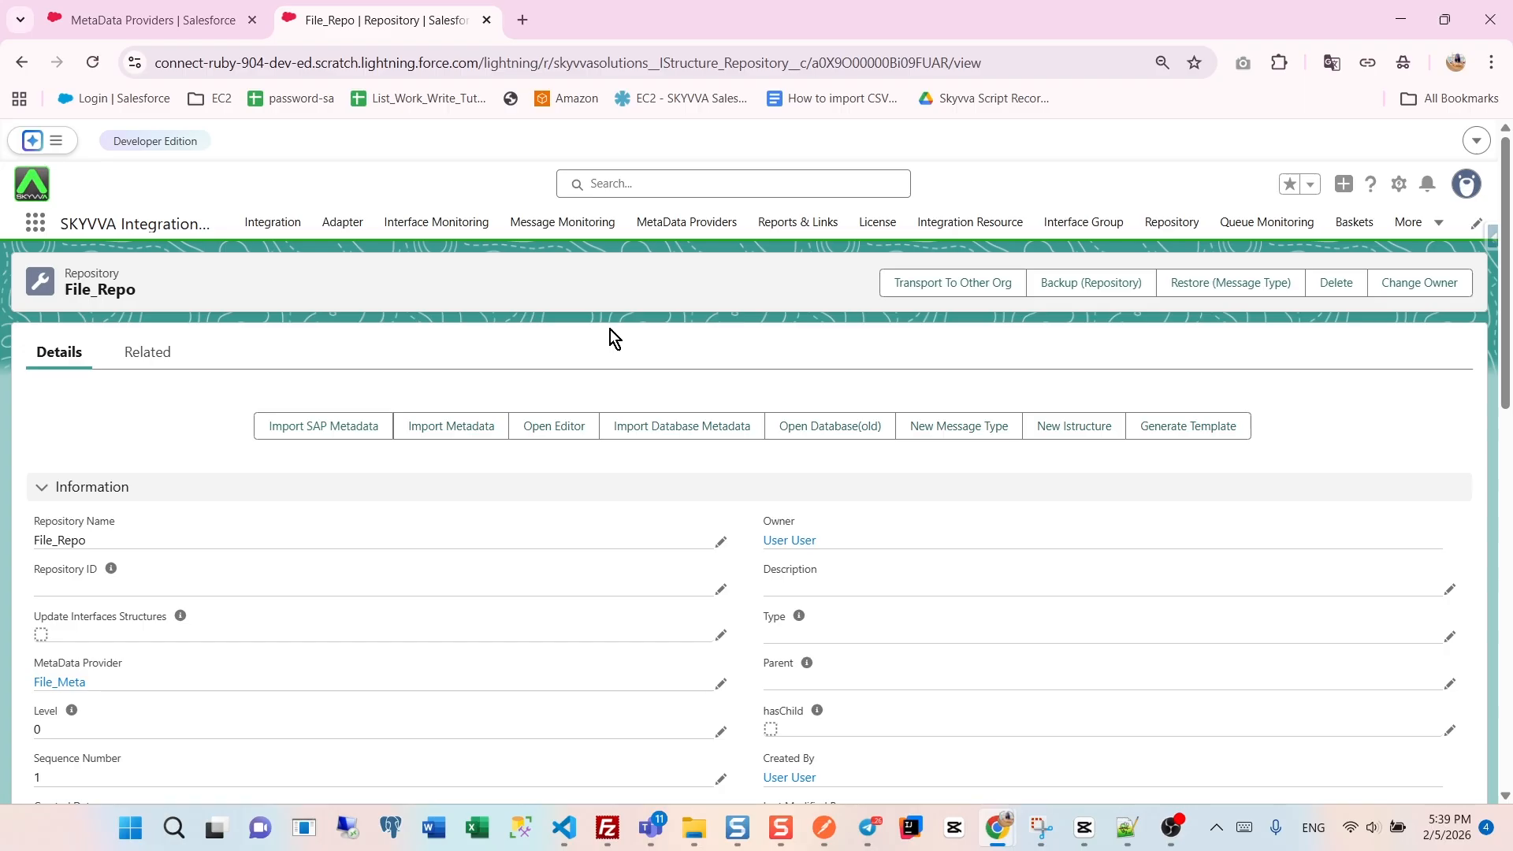
{"action": "scroll", "coordinate": [410, 441], "scroll_direction": "down", "scroll_amount": 10}
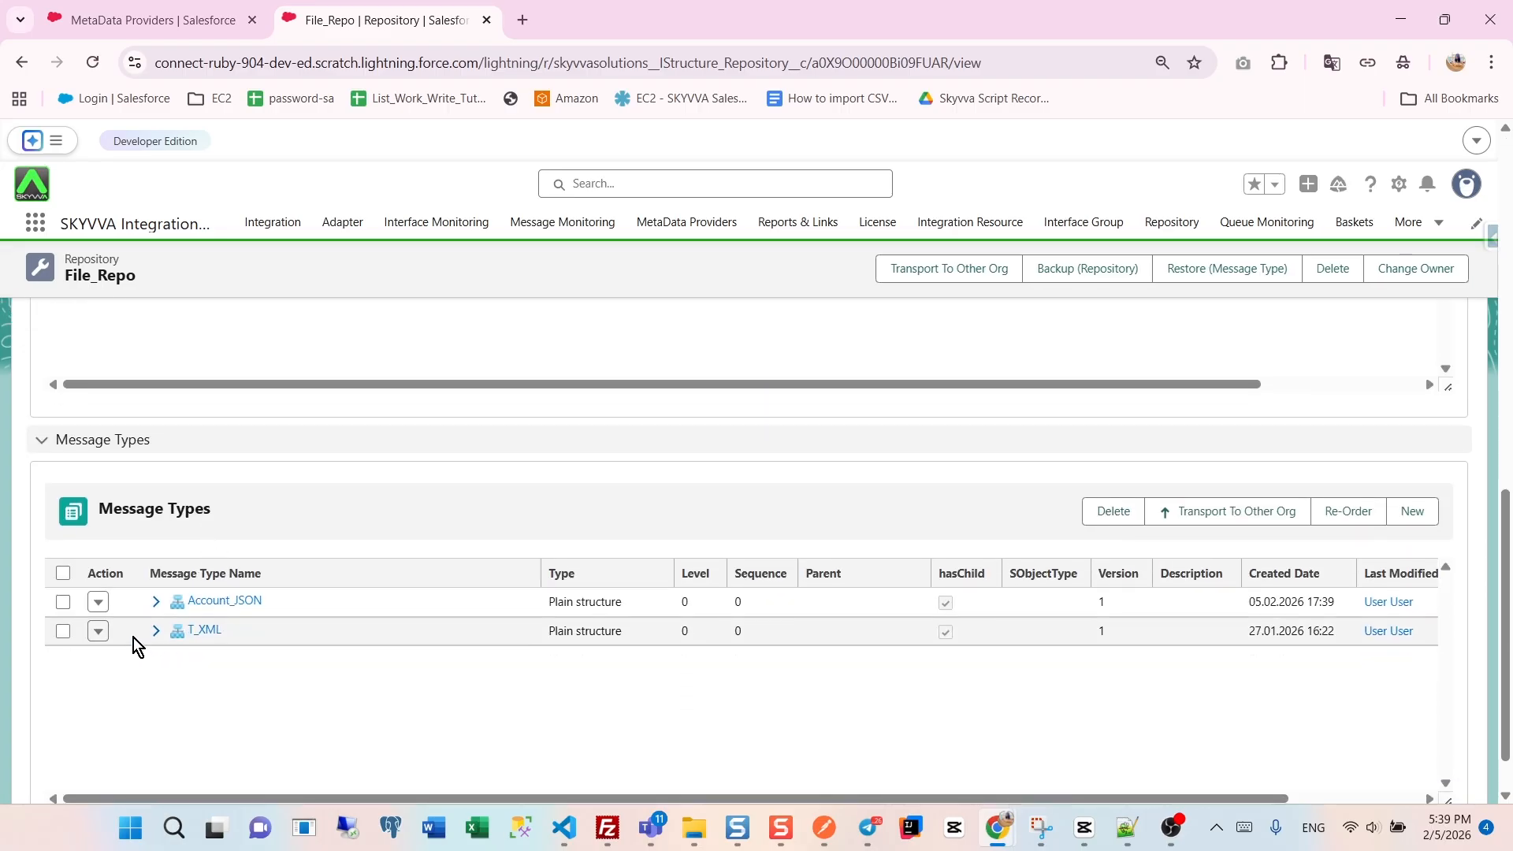
{"action": "left_click", "coordinate": [156, 601]}
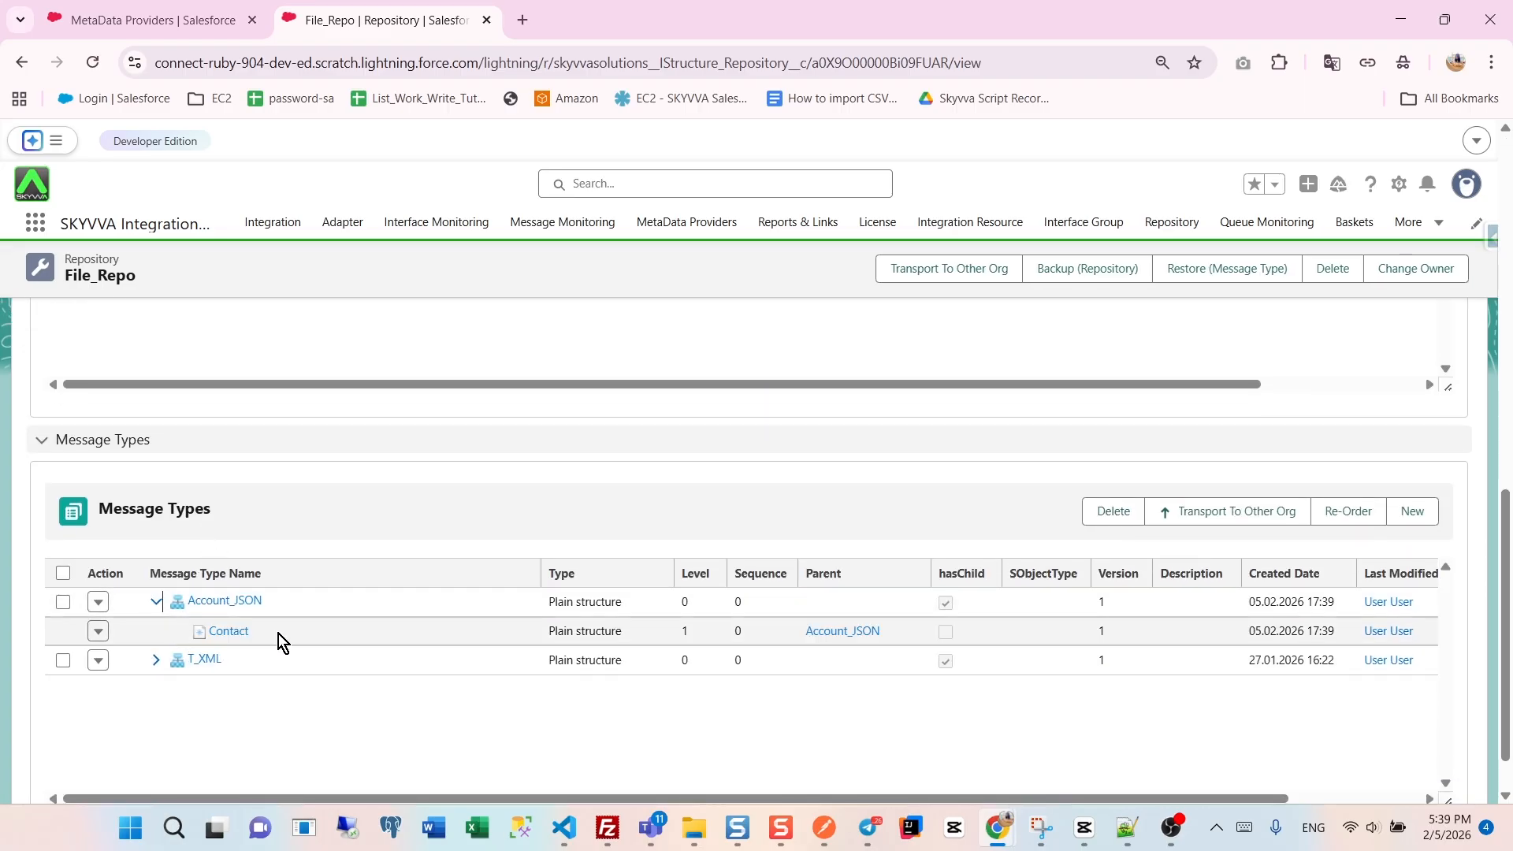
- Open the integrations list in a new browser tab and show the interfaces of Thea_Integration
{"action": "right_click", "coordinate": [287, 234]}
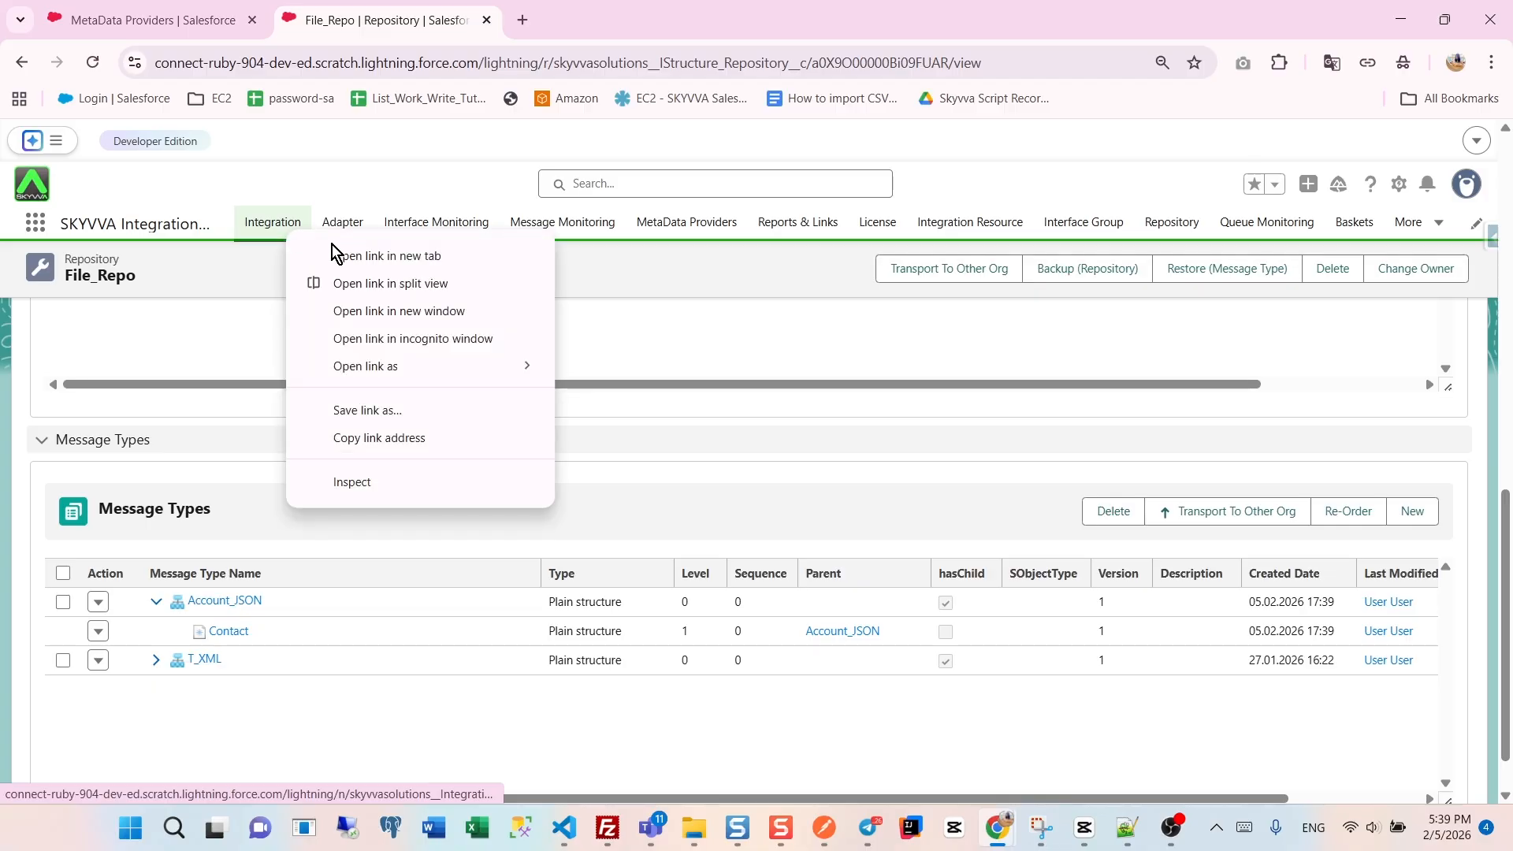
{"action": "left_click", "coordinate": [362, 257]}
{"action": "left_click", "coordinate": [587, 24]}
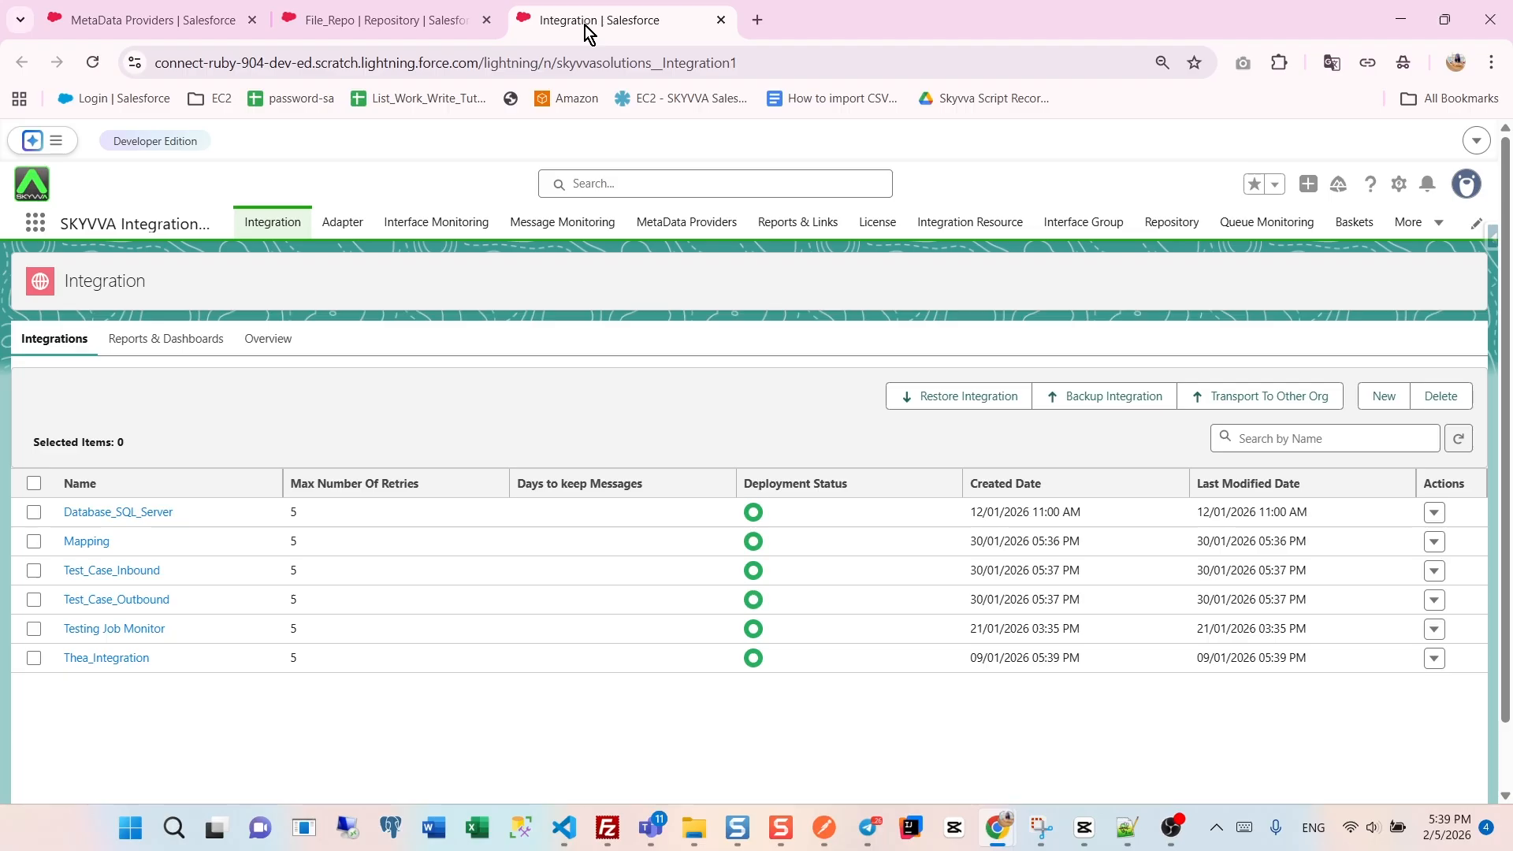
{"action": "left_click", "coordinate": [107, 658]}
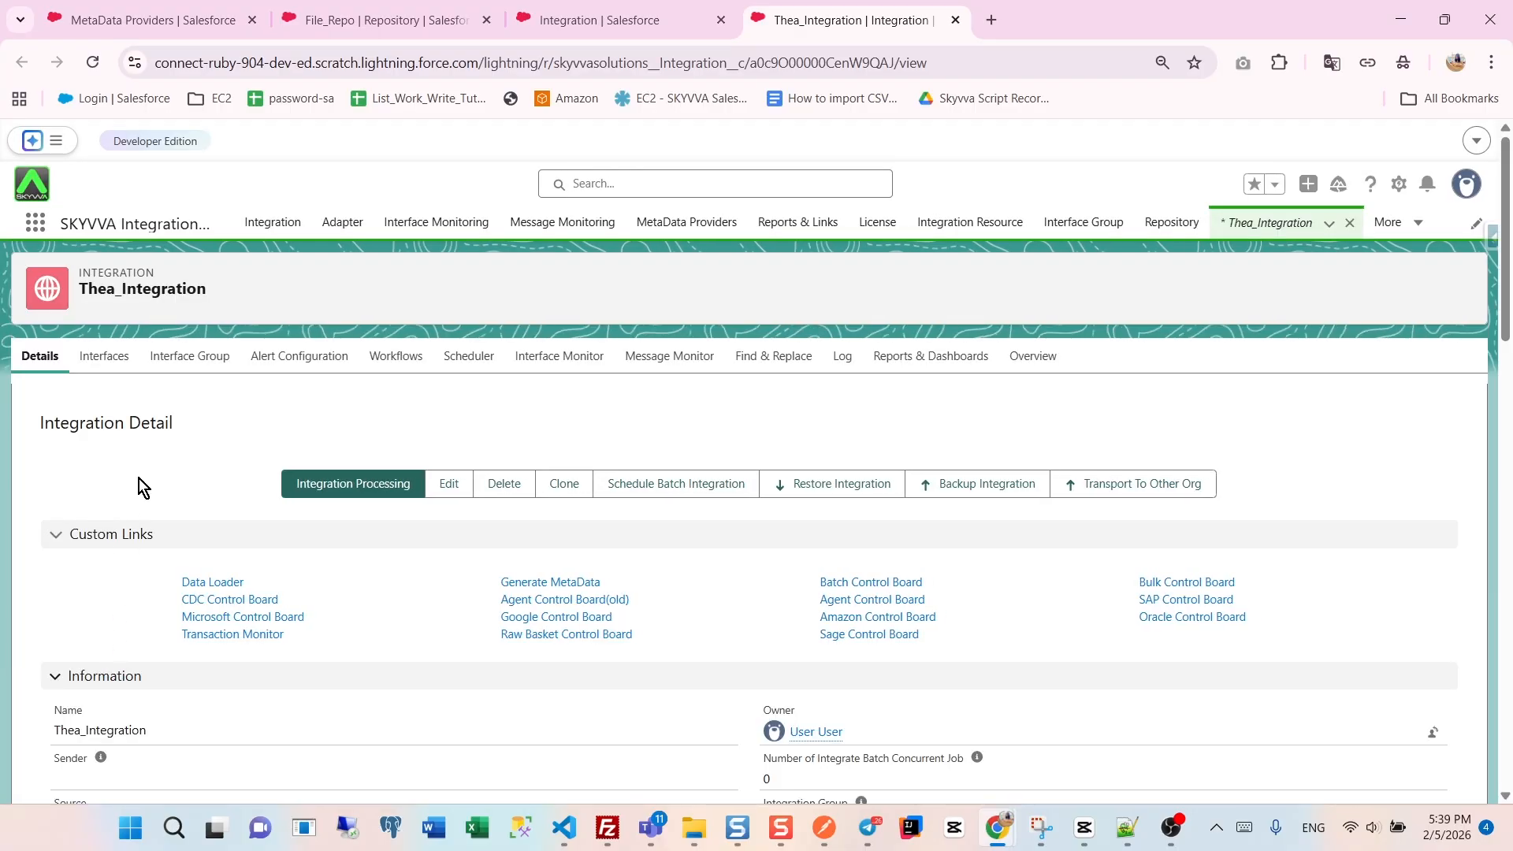
{"action": "left_click", "coordinate": [108, 354]}
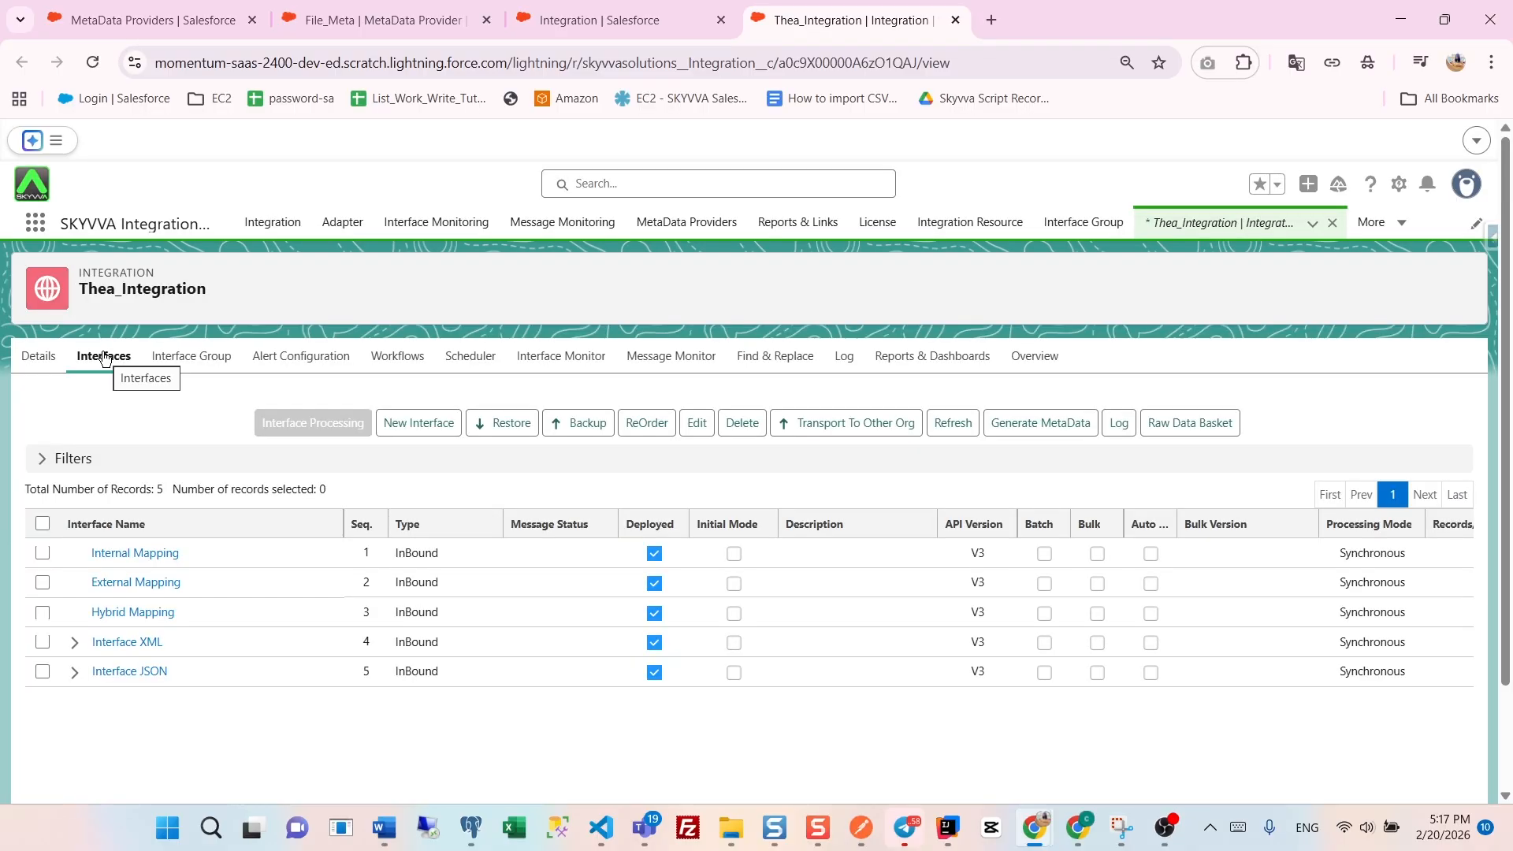
- Start a new interface named Workflow with Account as its source name
{"action": "left_click", "coordinate": [396, 429]}
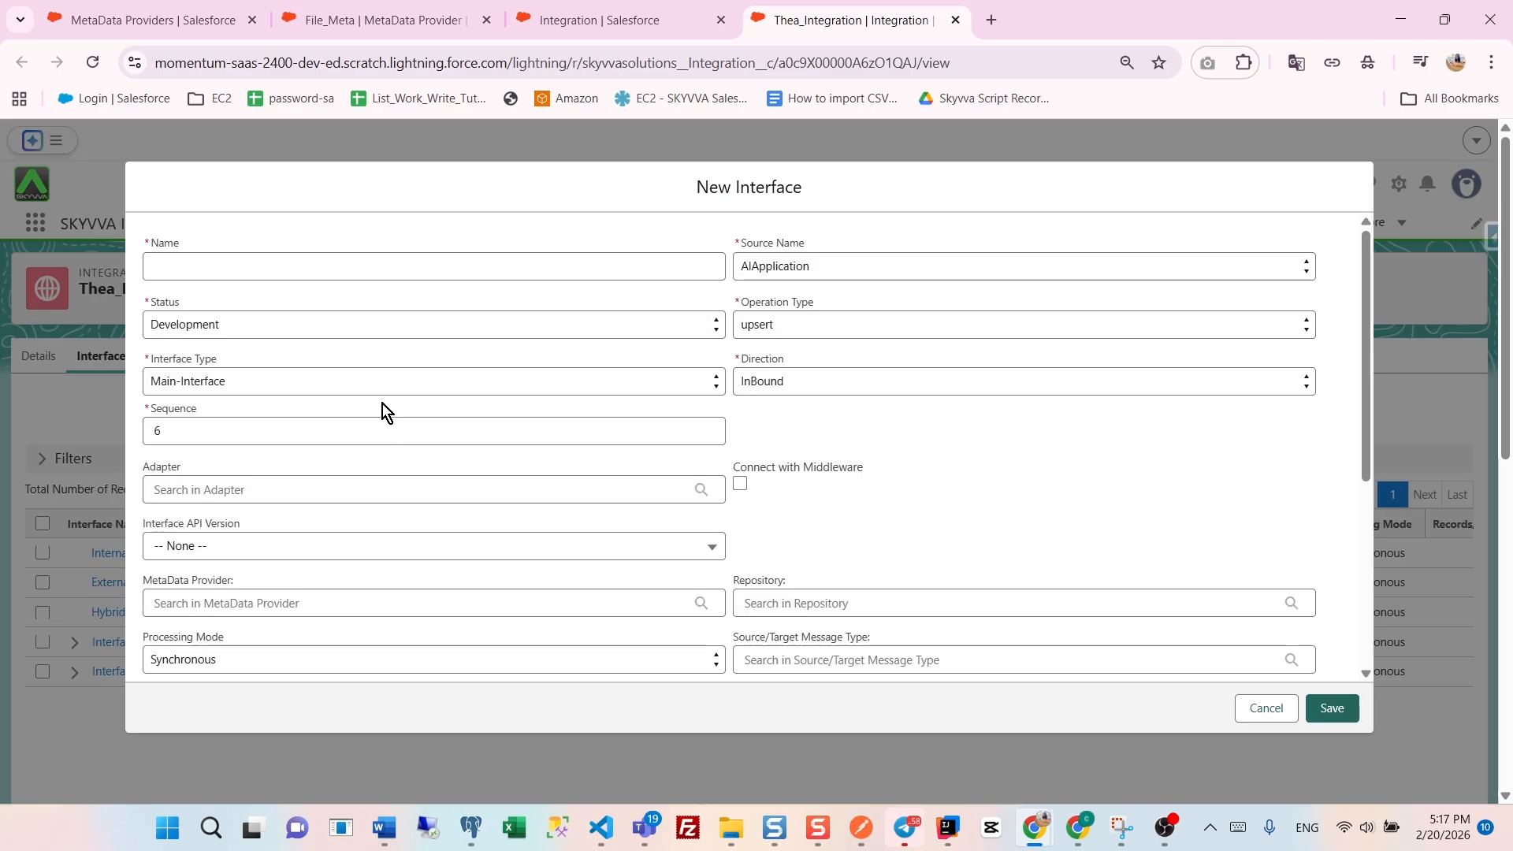
{"action": "left_click", "coordinate": [220, 271]}
{"action": "type", "text": "Workflow"}
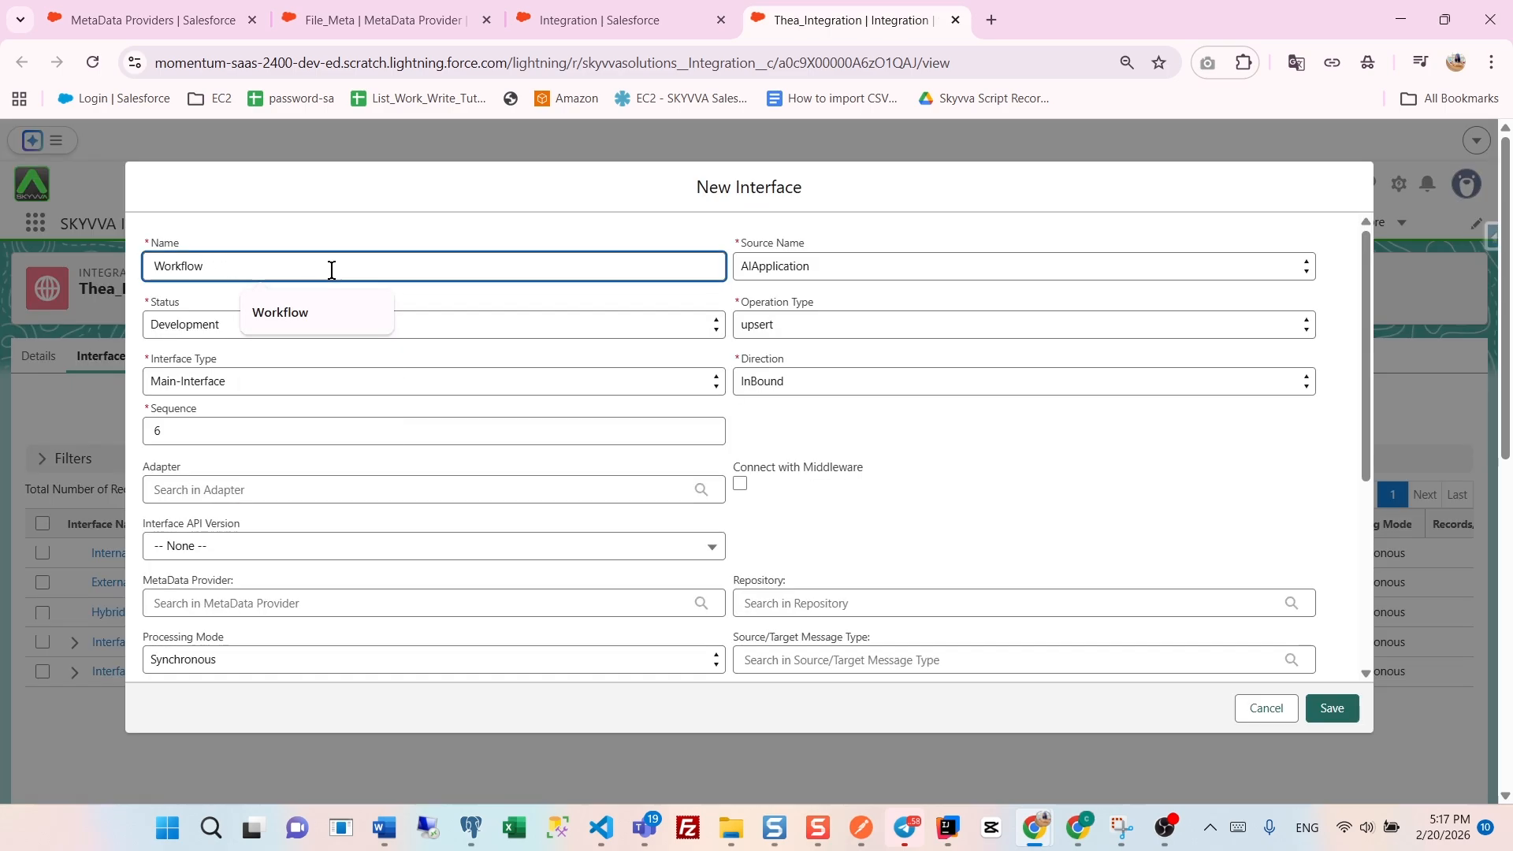
{"action": "left_click", "coordinate": [777, 268]}
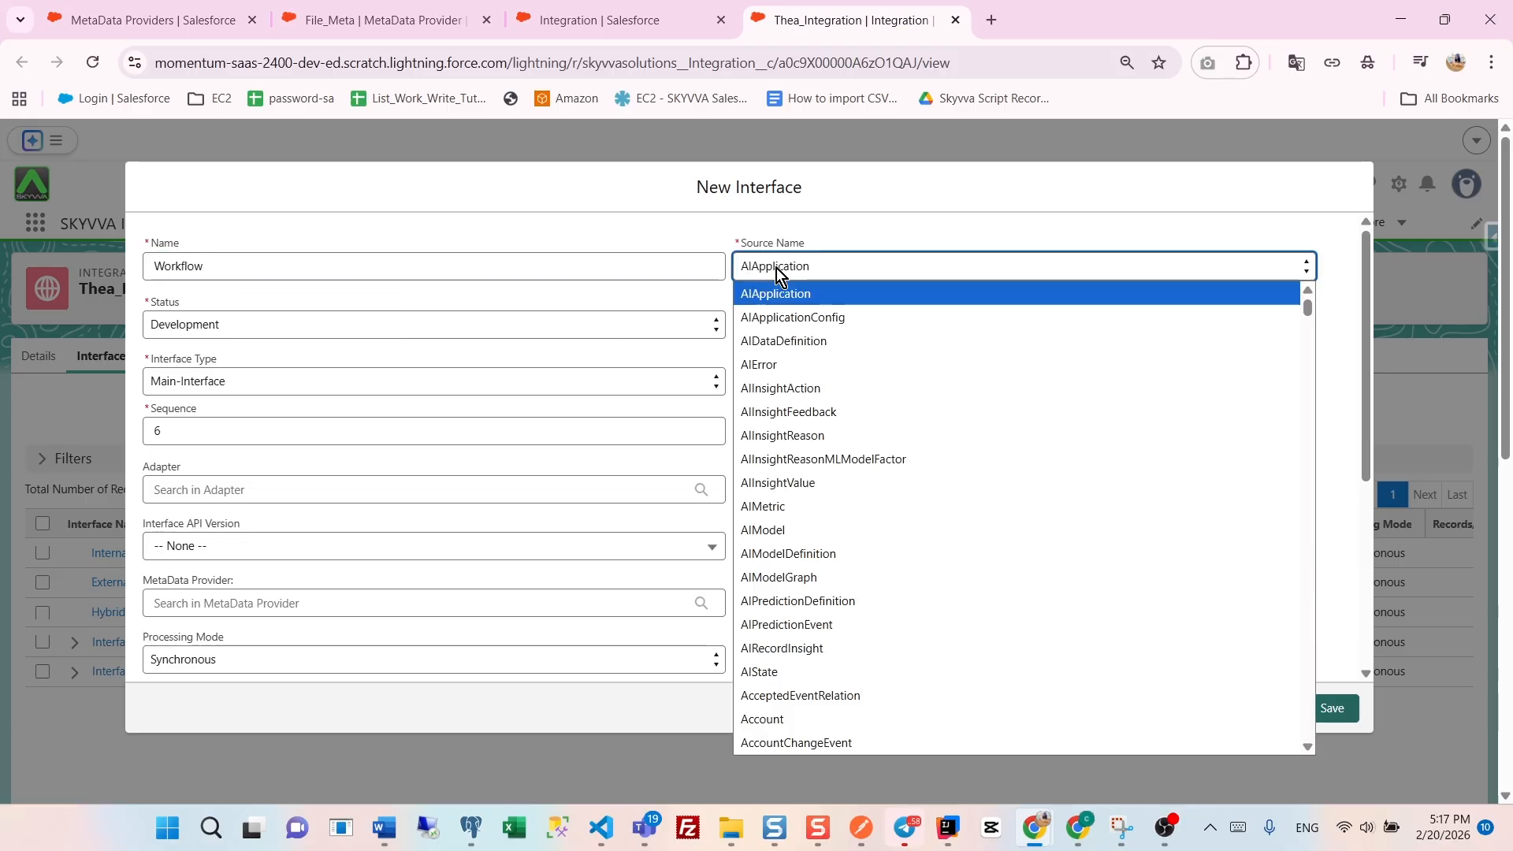
{"action": "left_click", "coordinate": [828, 717]}
- Set the new interface's operation type to upsert, direction to InBound, status to Deployed and API version to V3
{"action": "left_click", "coordinate": [777, 325]}
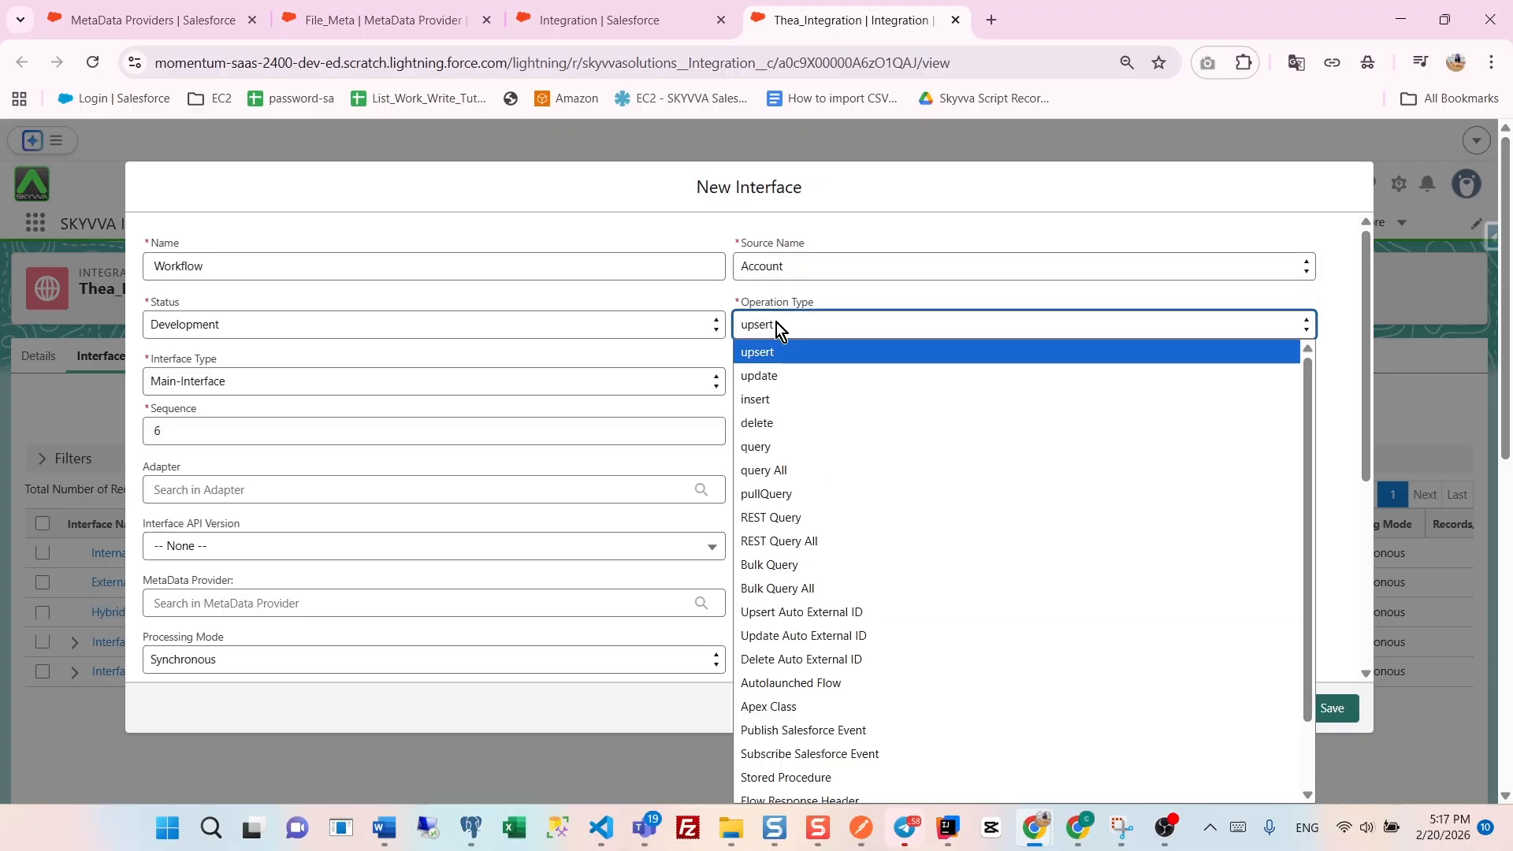
{"action": "left_click", "coordinate": [779, 352]}
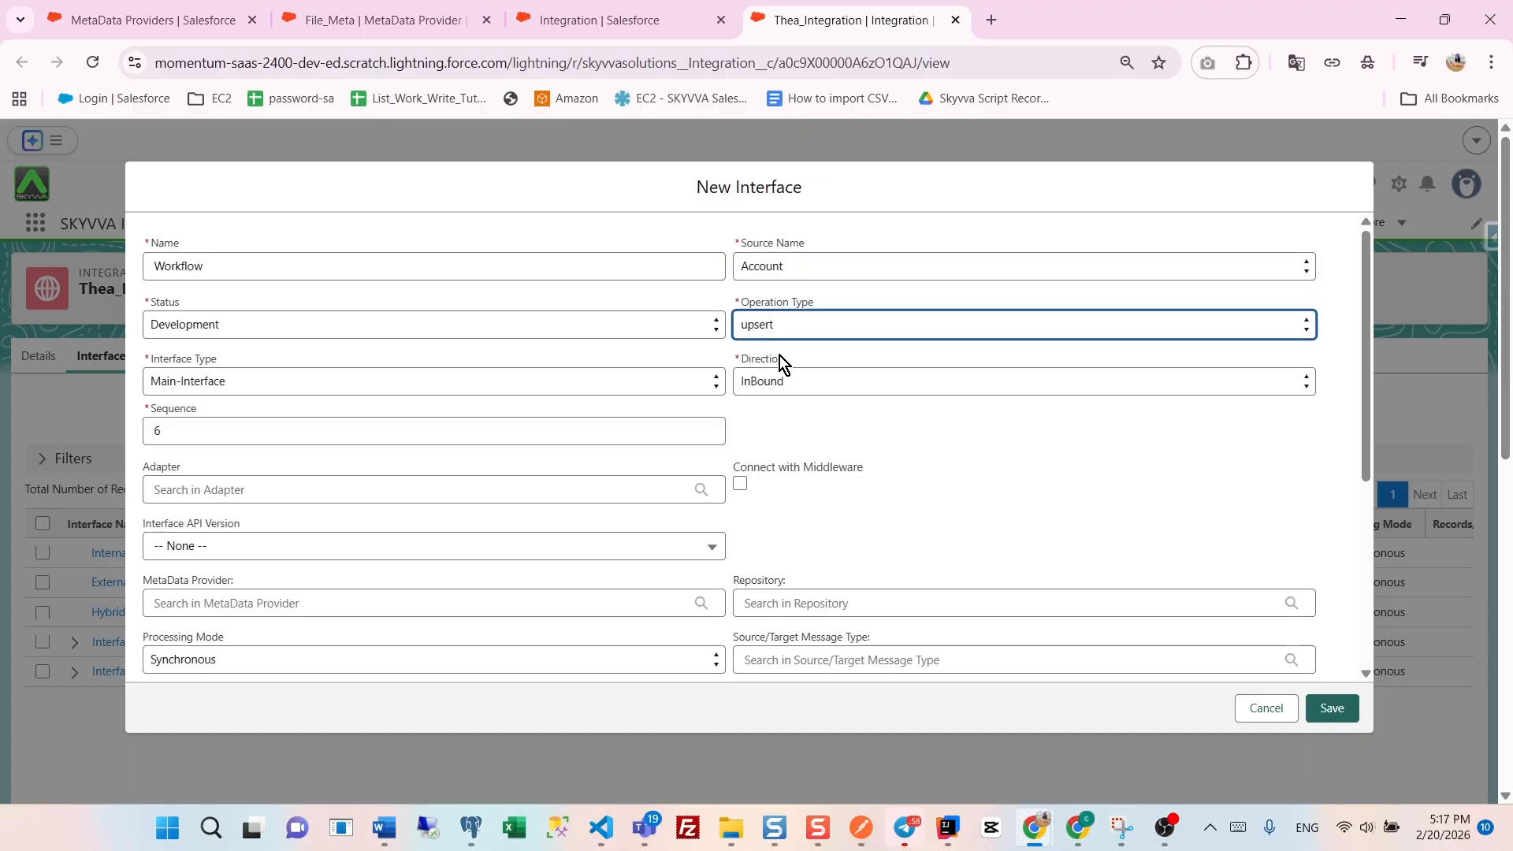
{"action": "left_click", "coordinate": [778, 386]}
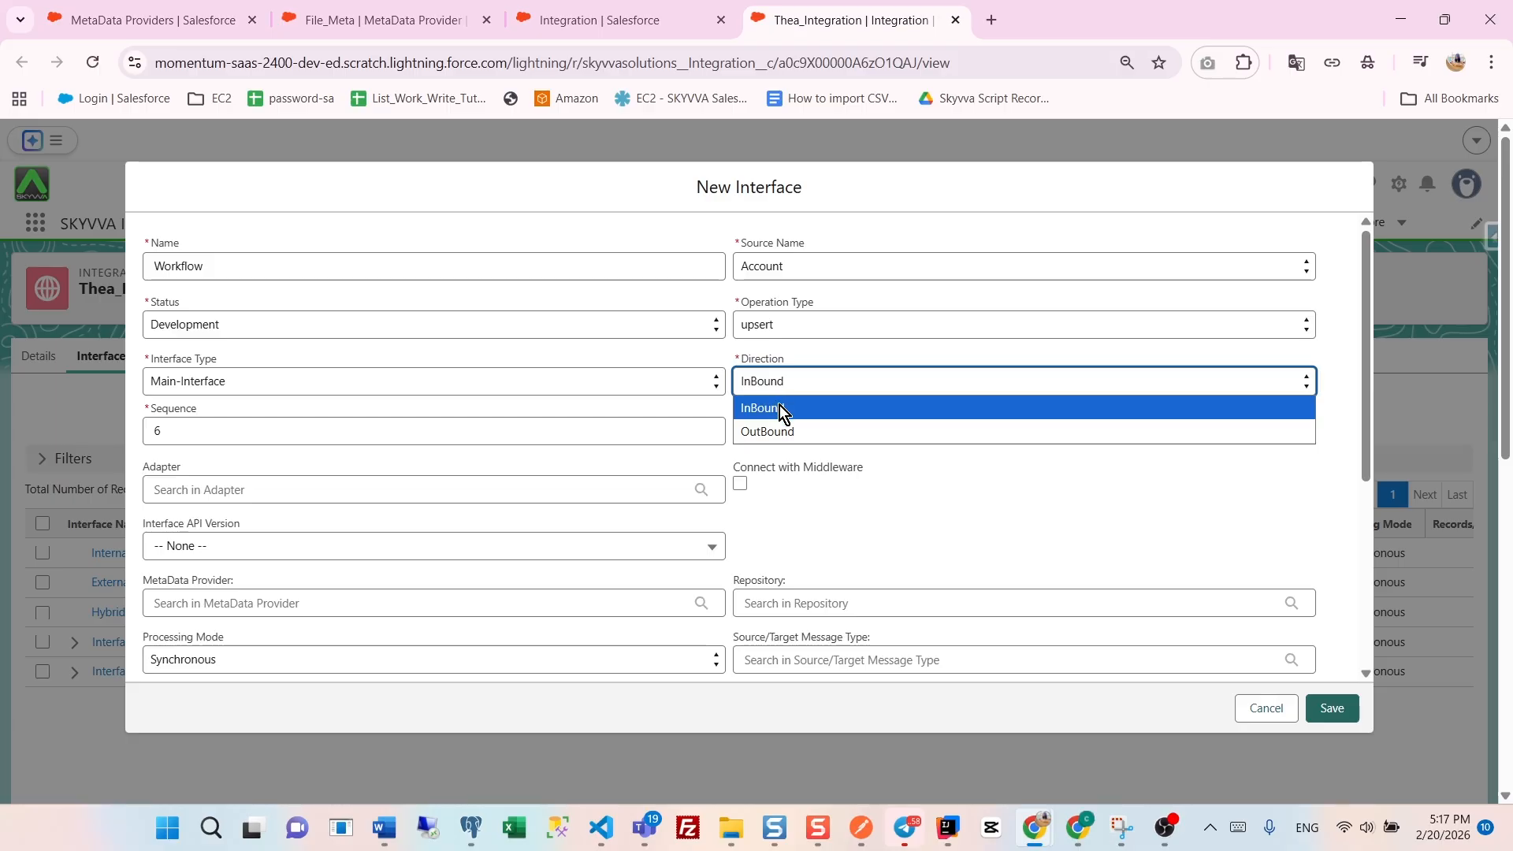
{"action": "left_click", "coordinate": [778, 405]}
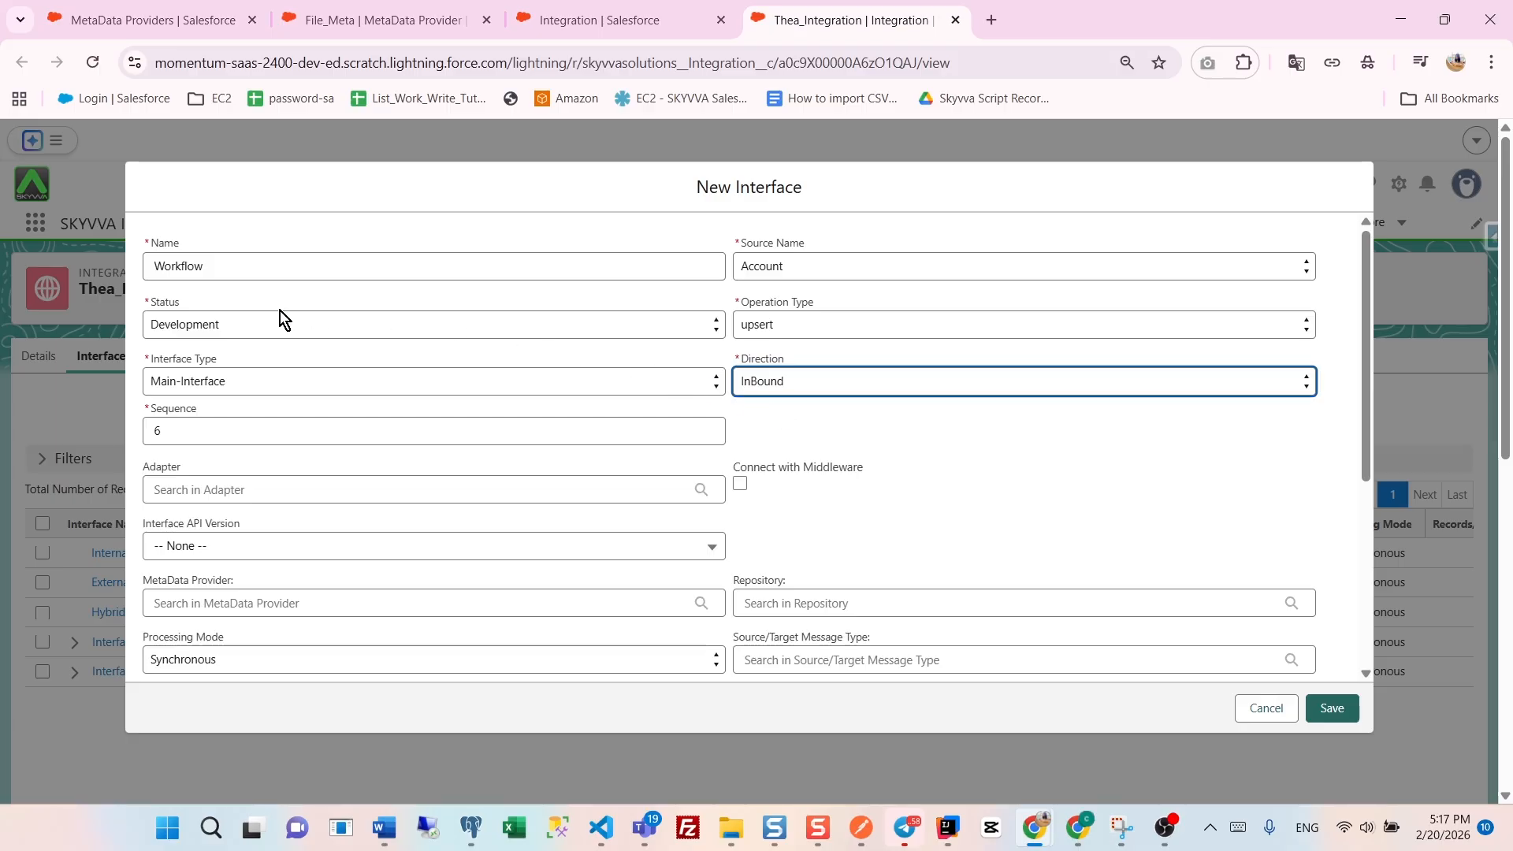
{"action": "left_click", "coordinate": [235, 323]}
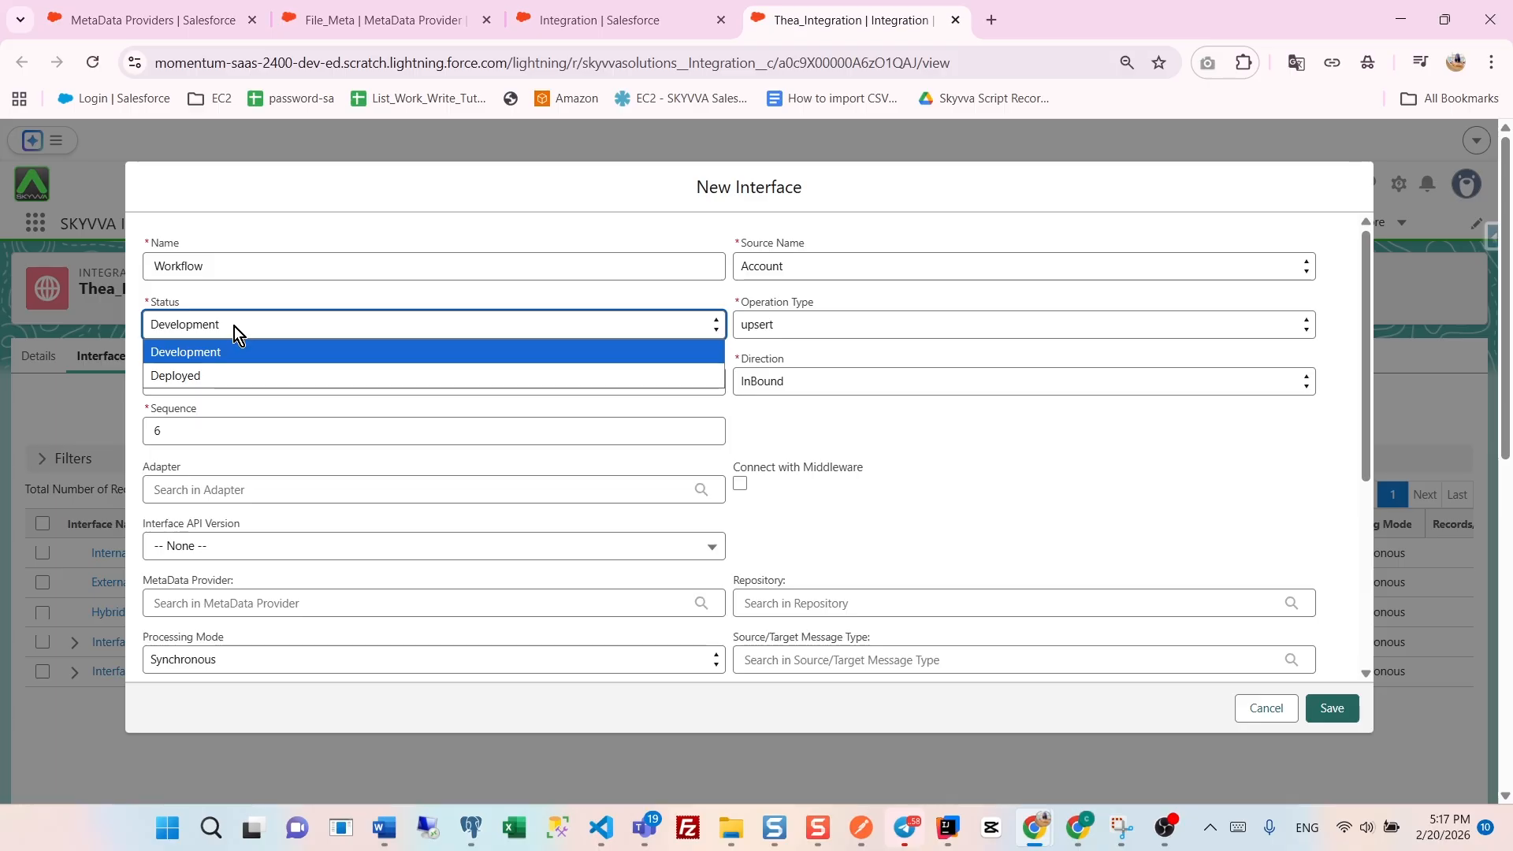
{"action": "left_click", "coordinate": [203, 375]}
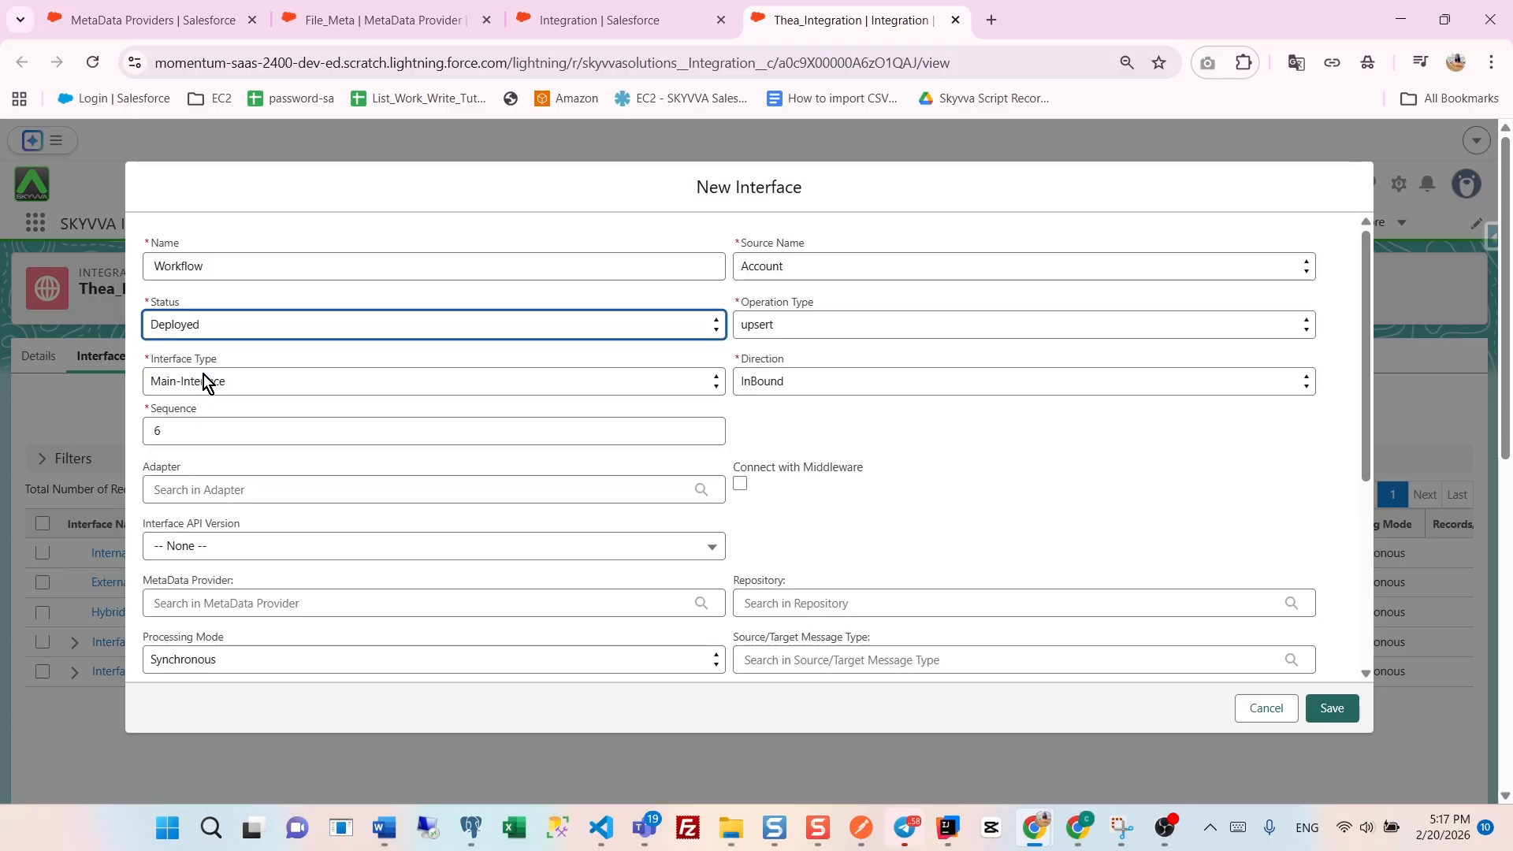
{"action": "left_click", "coordinate": [207, 556]}
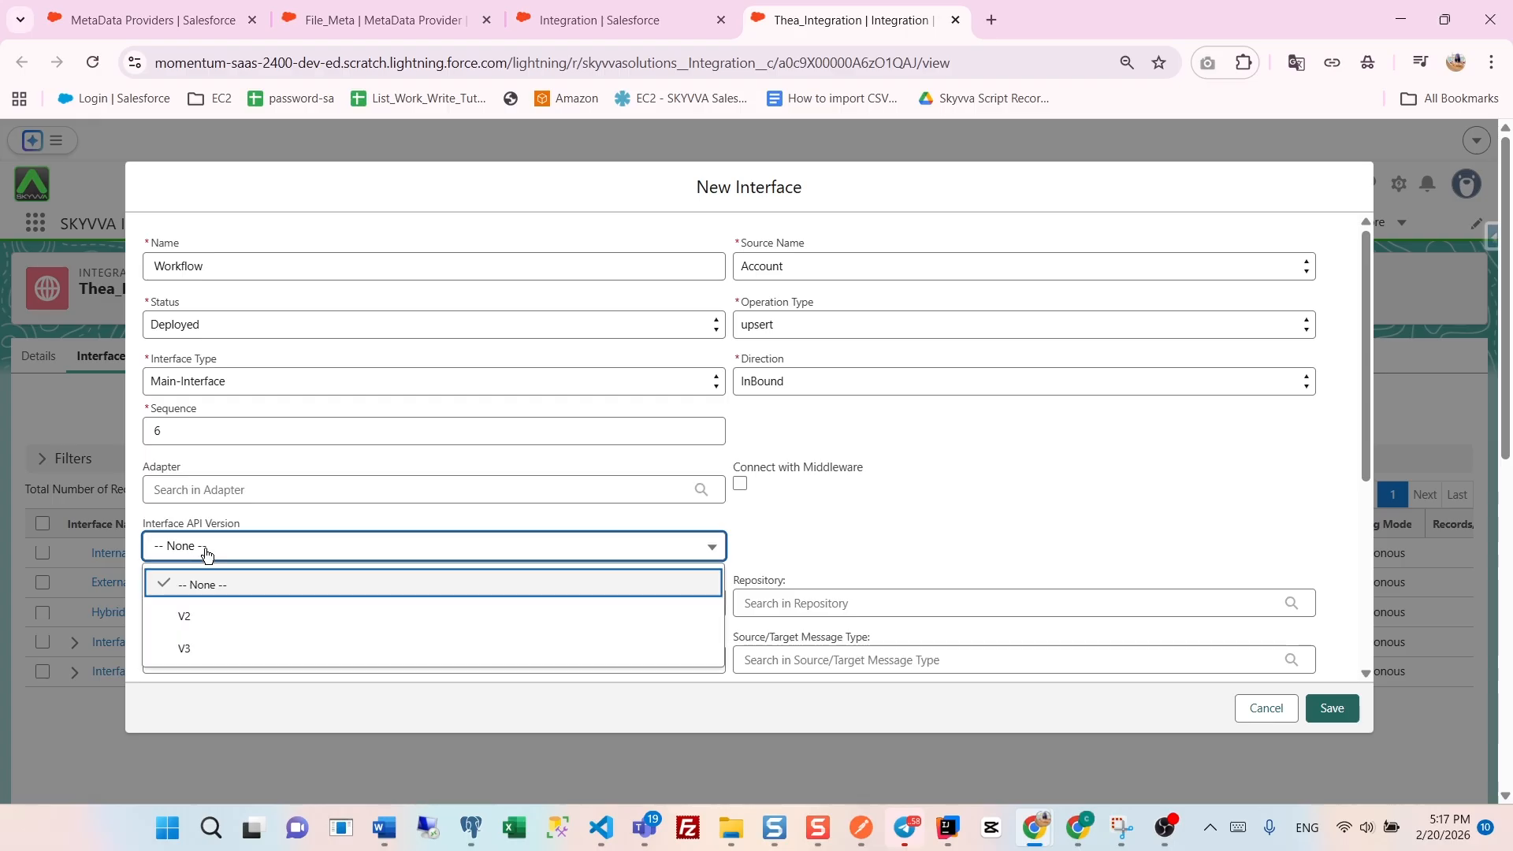
{"action": "left_click", "coordinate": [193, 646]}
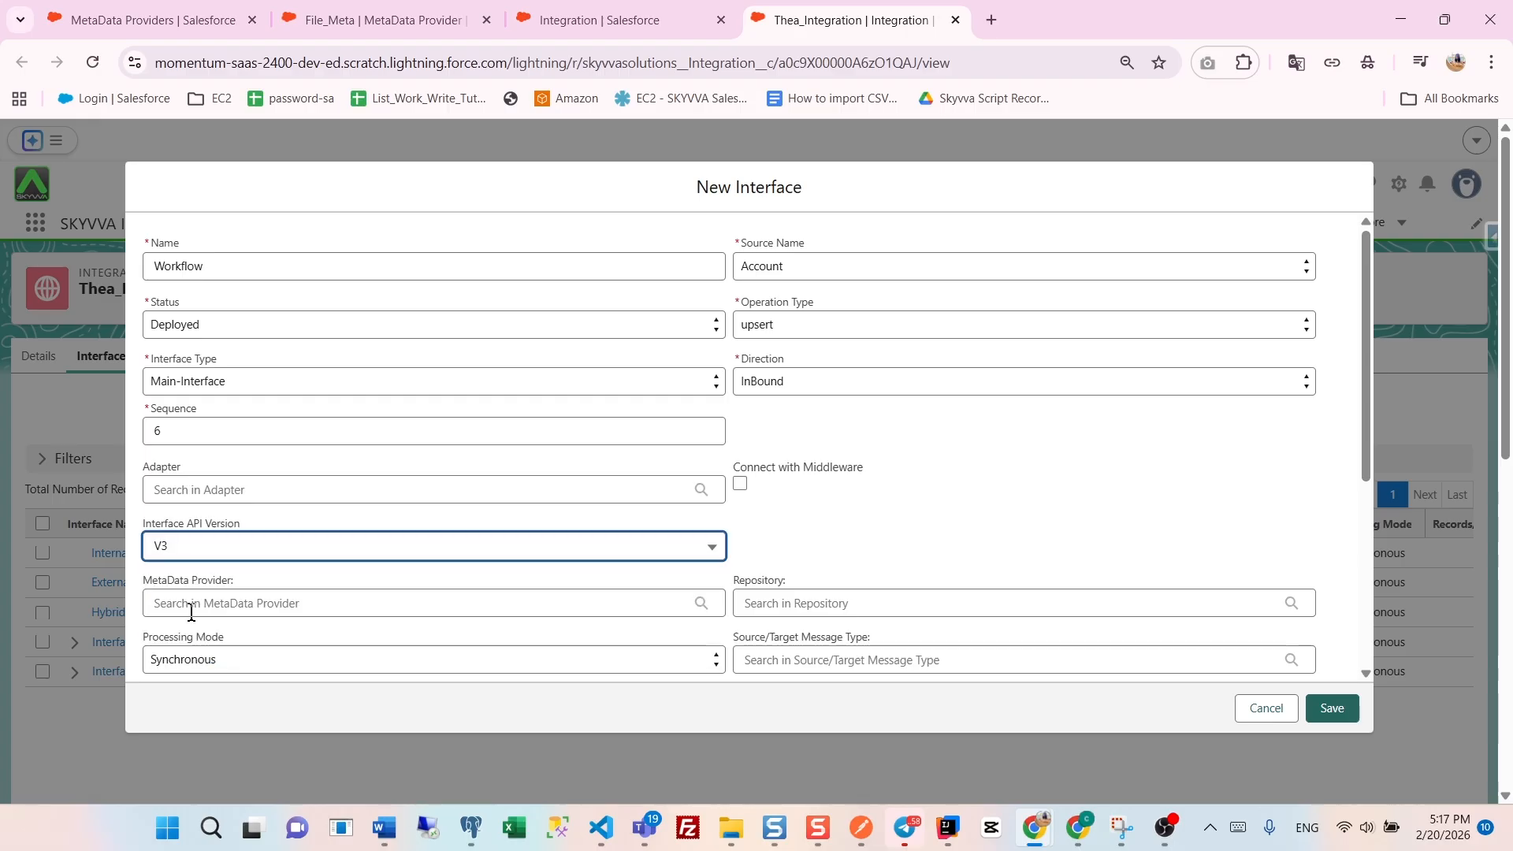
- Assign metadata provider File_Meta, repository File_Repo and message type Account_JSON to the interface, and save it
{"action": "left_click", "coordinate": [190, 608]}
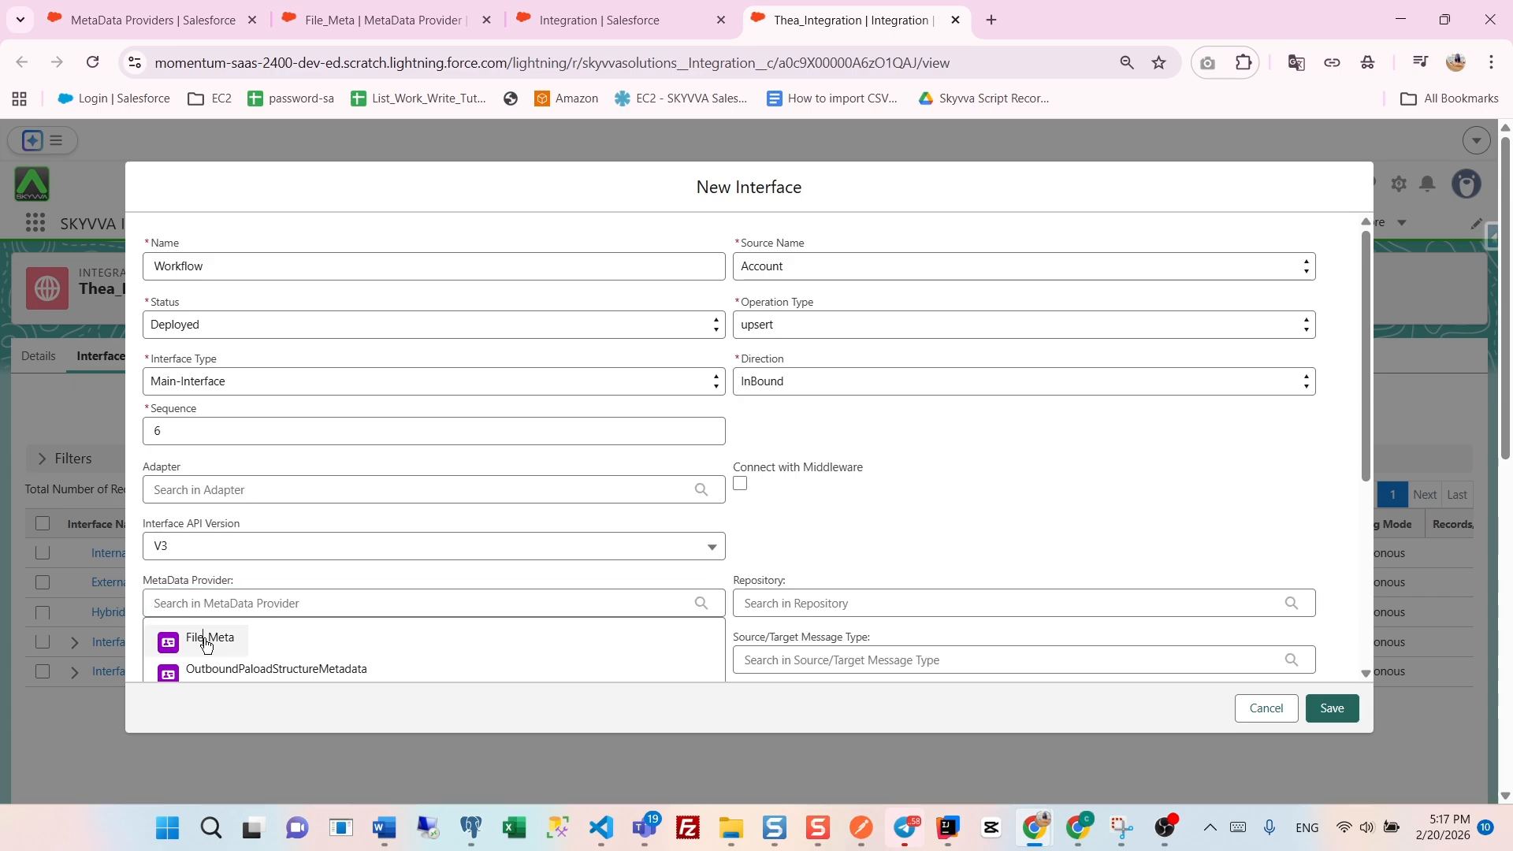
{"action": "left_click", "coordinate": [201, 644]}
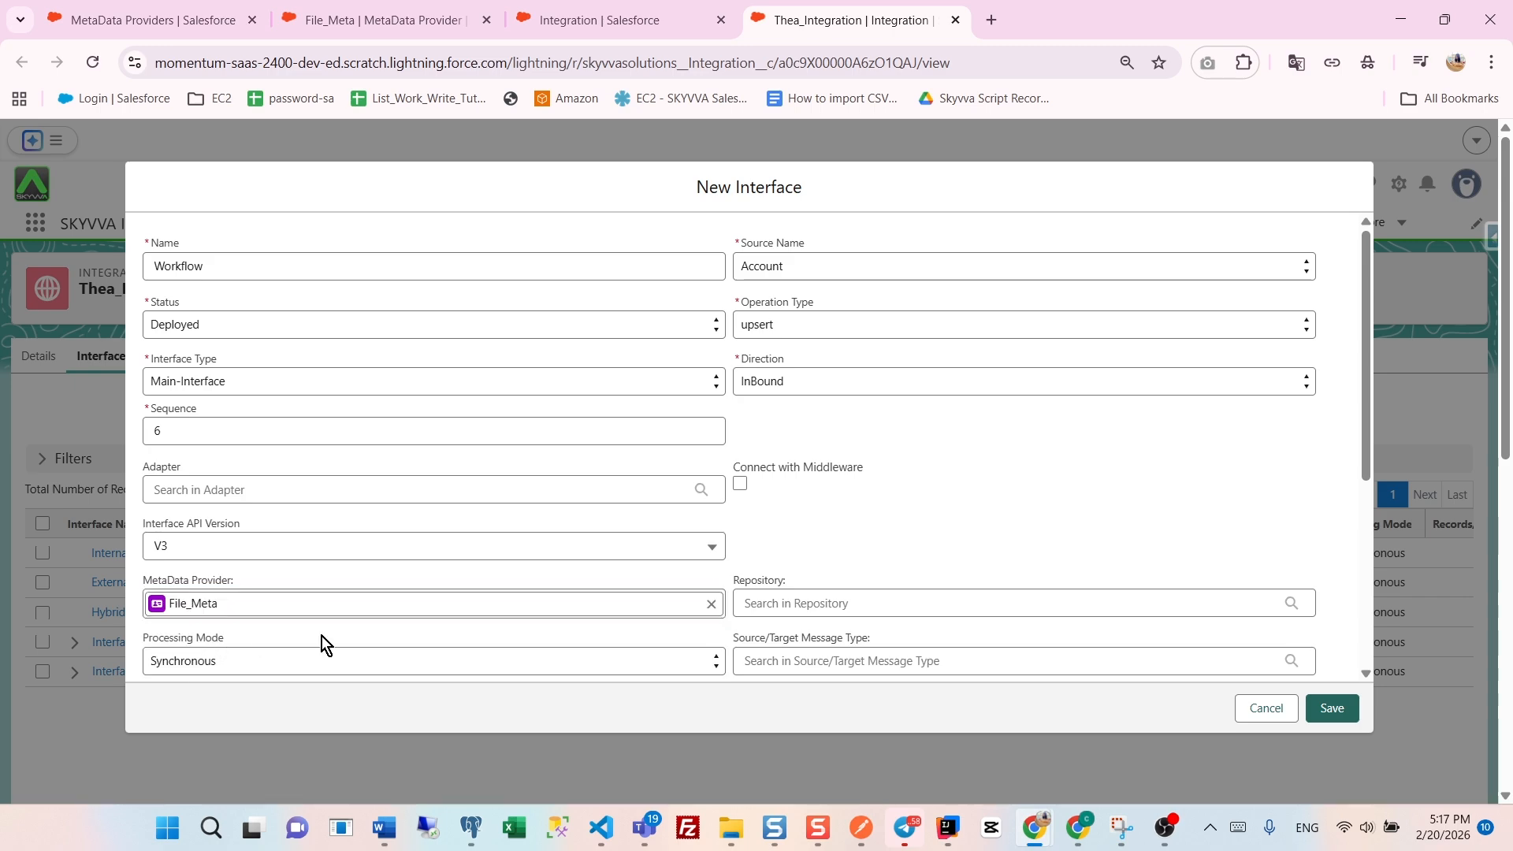
{"action": "left_click", "coordinate": [753, 605]}
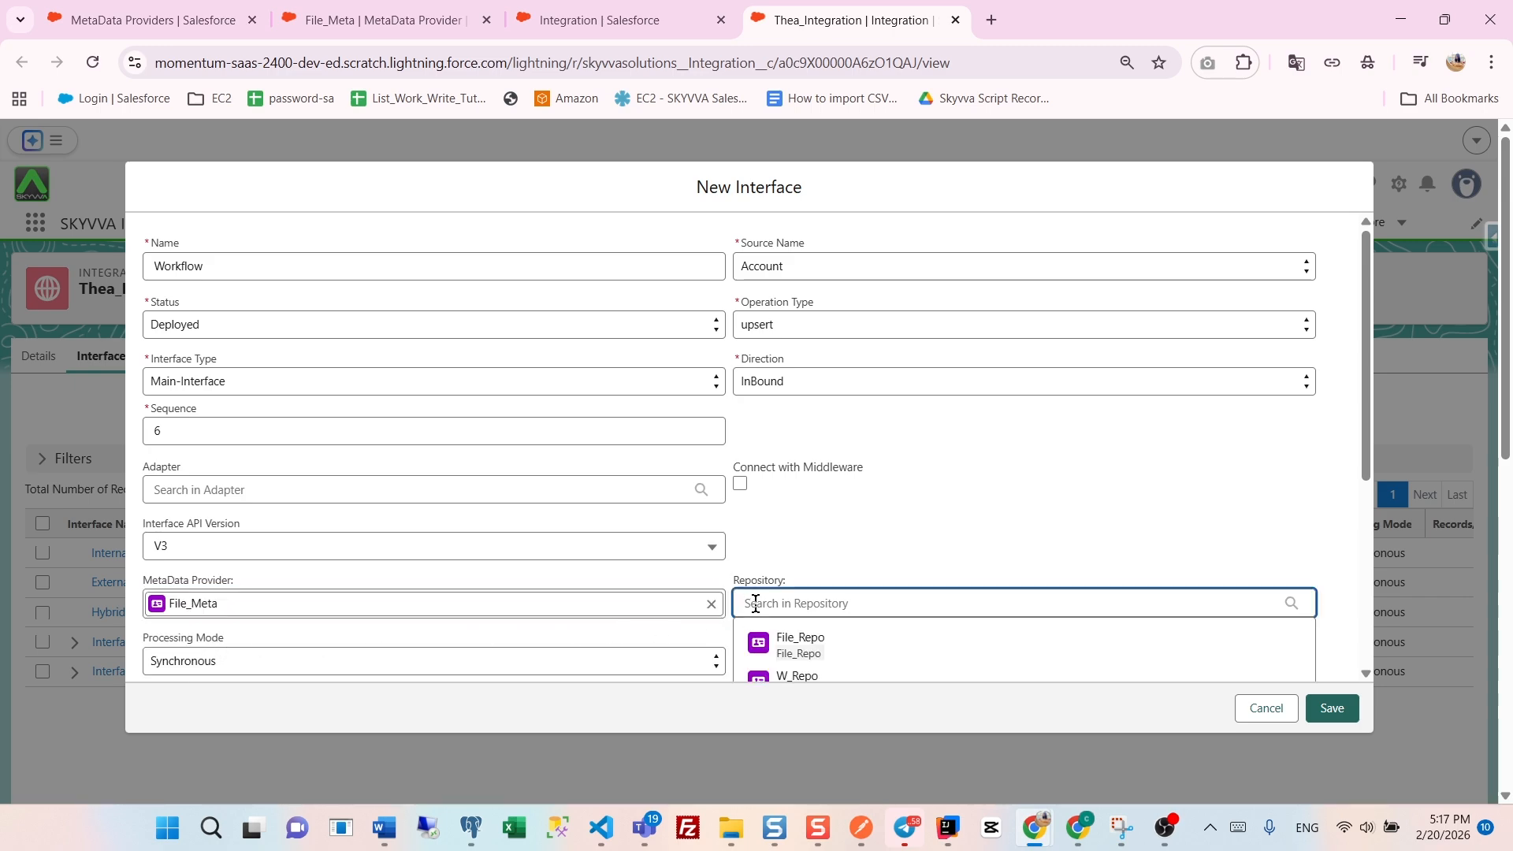
{"action": "left_click", "coordinate": [789, 642]}
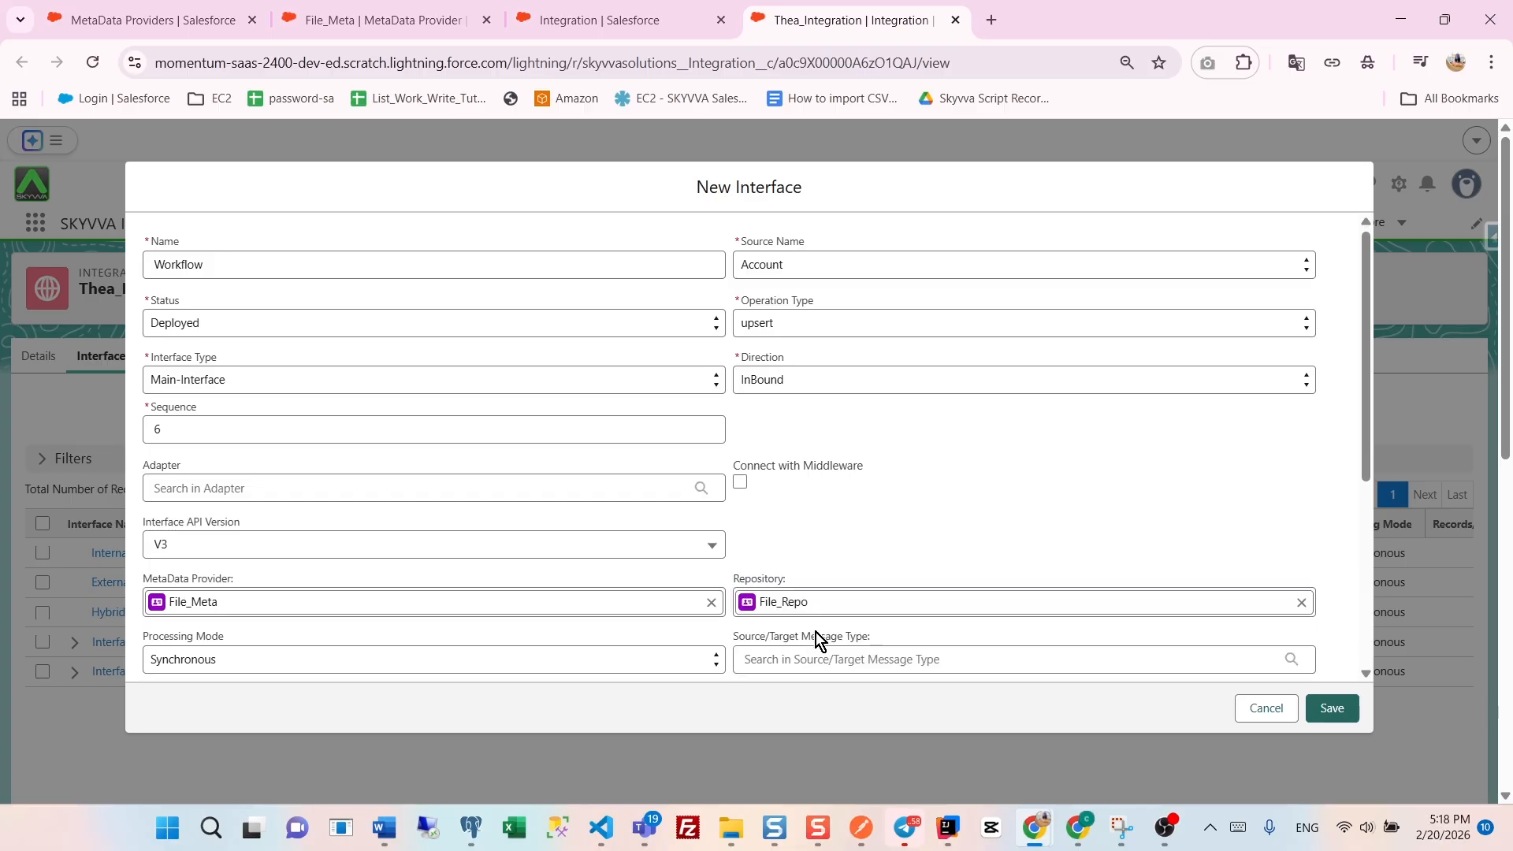
{"action": "scroll", "coordinate": [815, 632], "scroll_direction": "down", "scroll_amount": 1}
{"action": "left_click", "coordinate": [804, 563]}
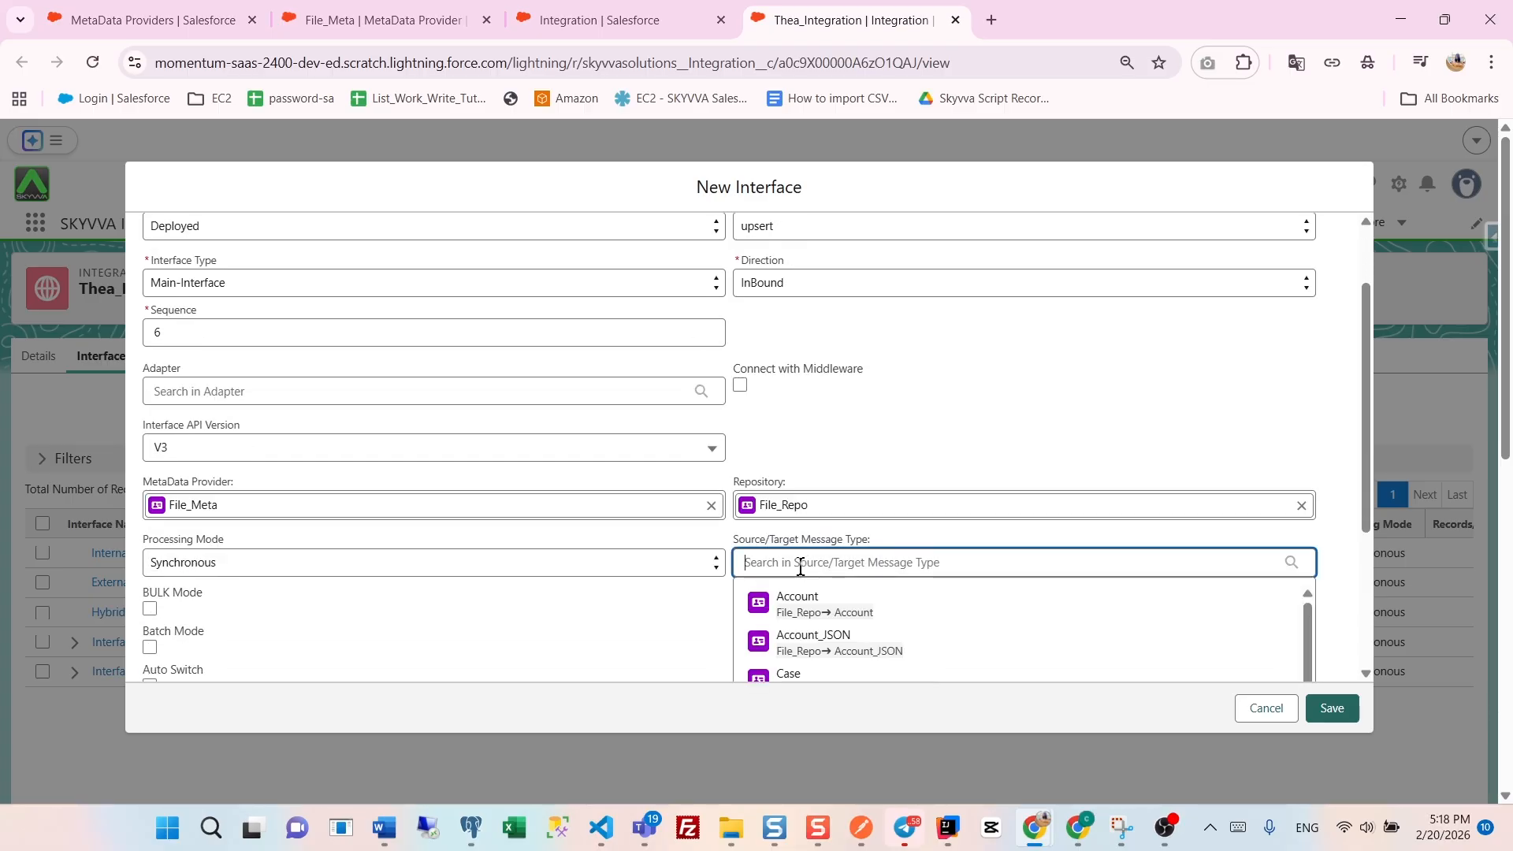
{"action": "left_click", "coordinate": [809, 647]}
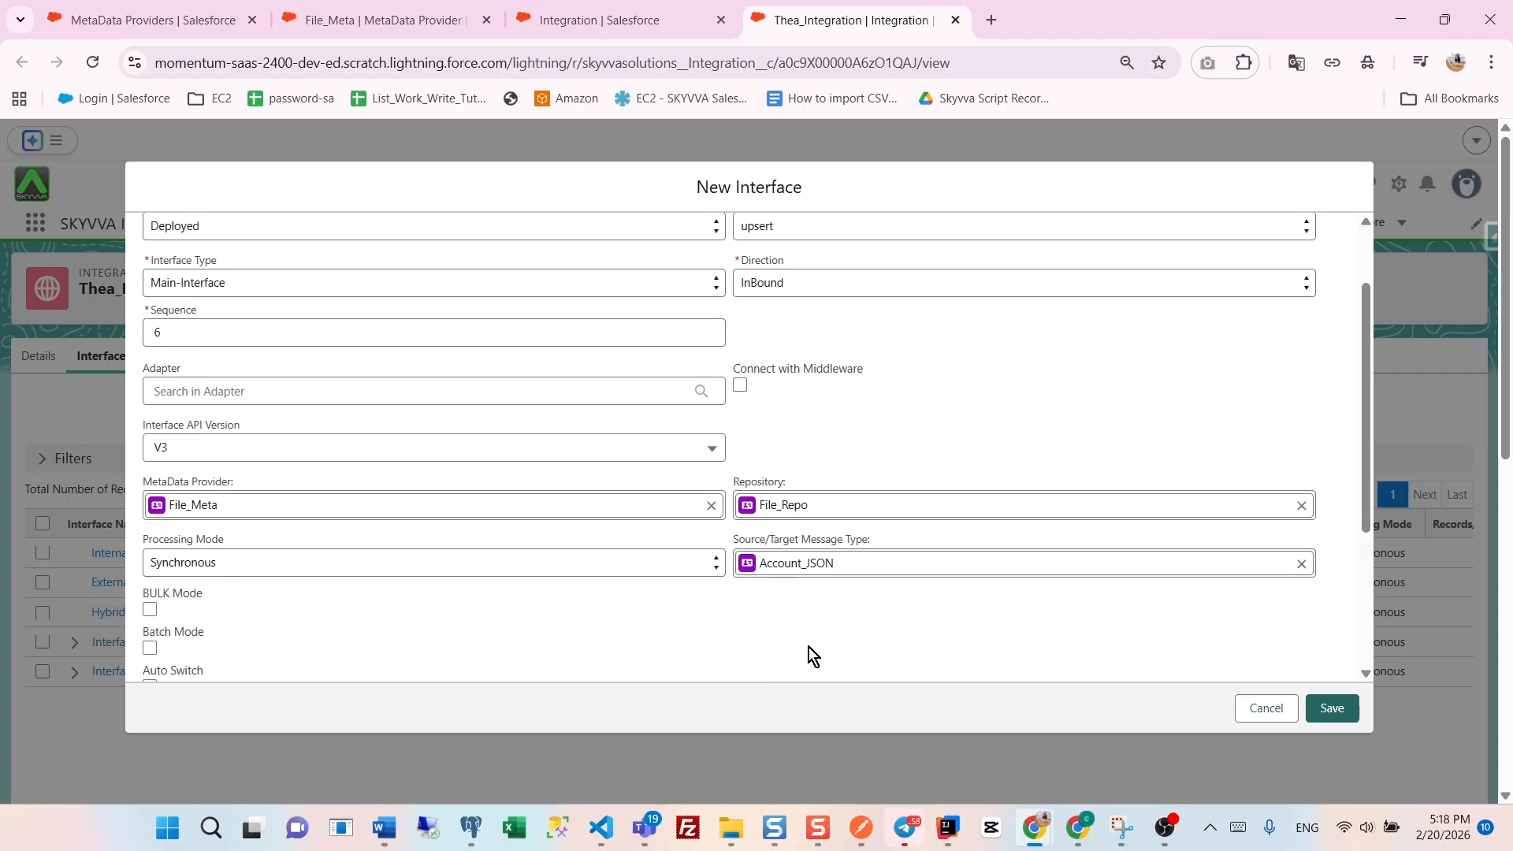
{"action": "left_click", "coordinate": [1338, 708]}
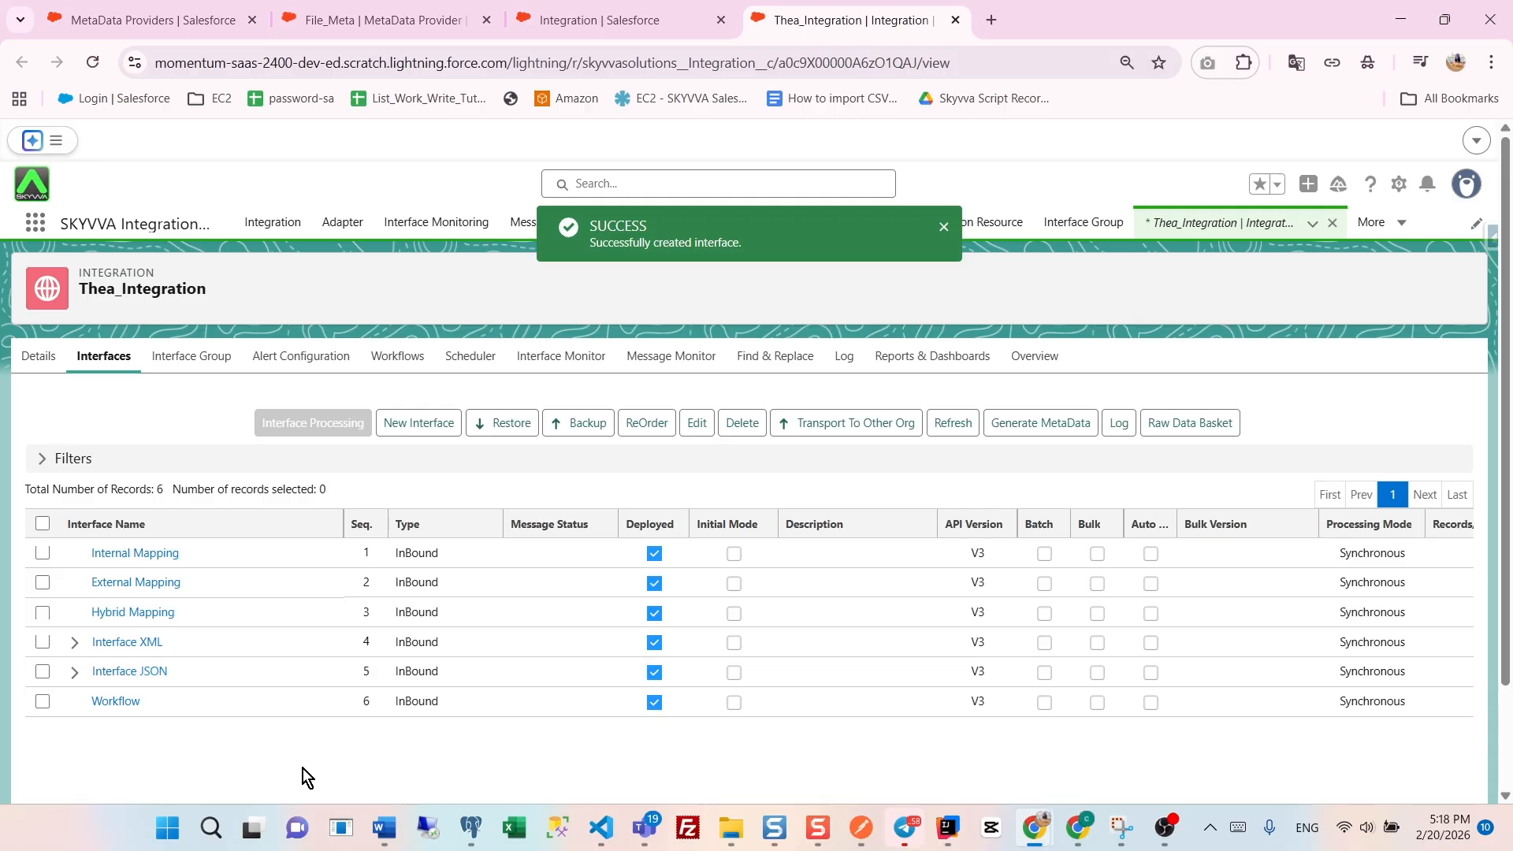
- Open the Workflow interface and bring up its mapping tool
{"action": "left_click", "coordinate": [112, 706]}
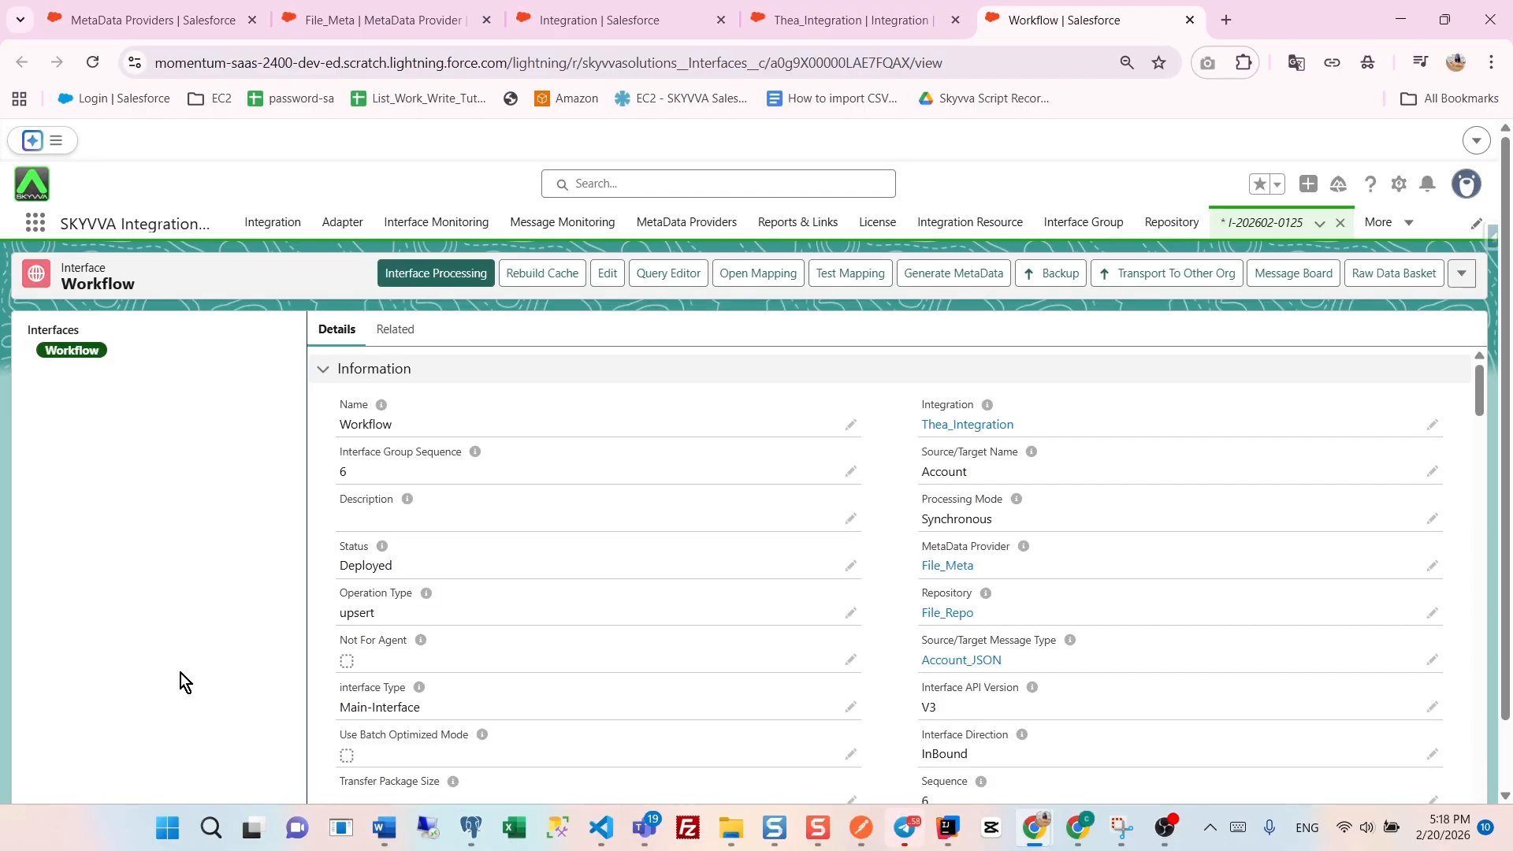
{"action": "left_click", "coordinate": [746, 281]}
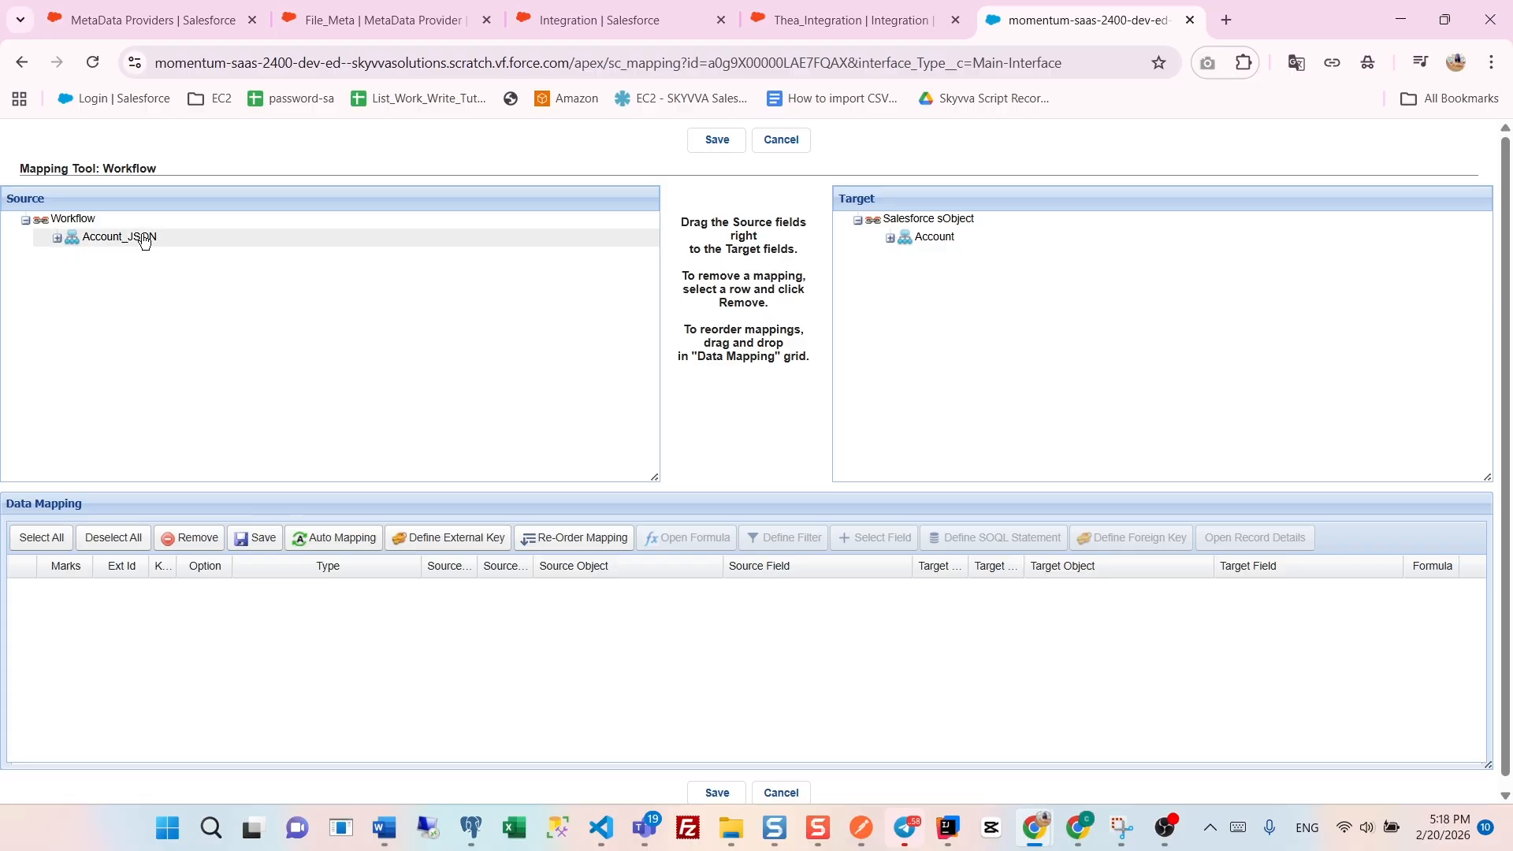
- Map Account_JSON to Account, with AccNo to AccountNumber, City to BillingCity, Country to BillingCountry and Name to Name
{"action": "left_click_drag", "start_coordinate": [143, 241], "coordinate": [898, 246]}
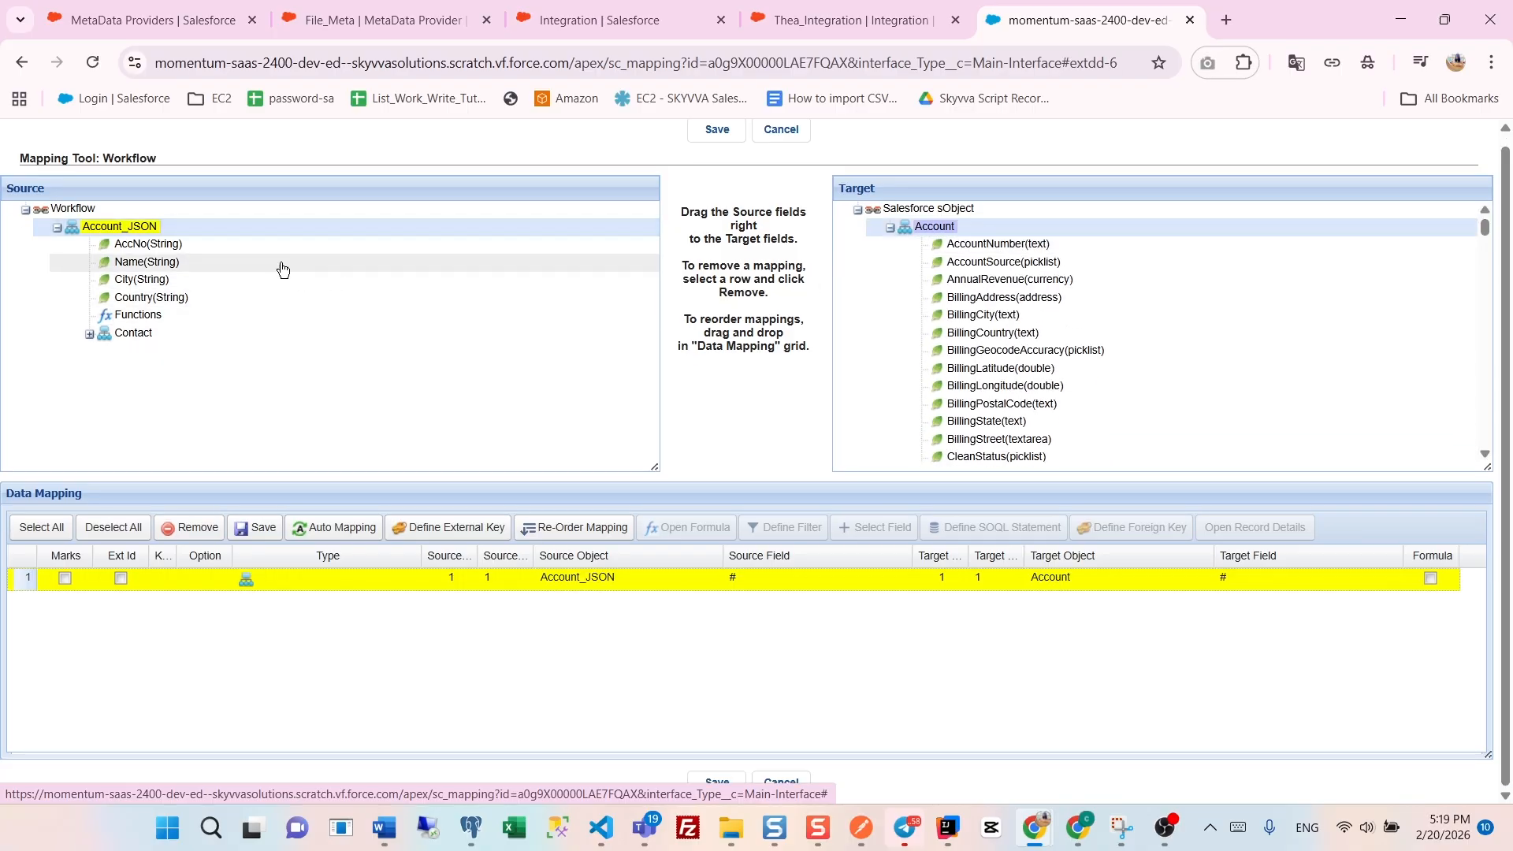
{"action": "left_click_drag", "start_coordinate": [154, 244], "coordinate": [994, 245]}
{"action": "left_click_drag", "start_coordinate": [167, 280], "coordinate": [961, 315]}
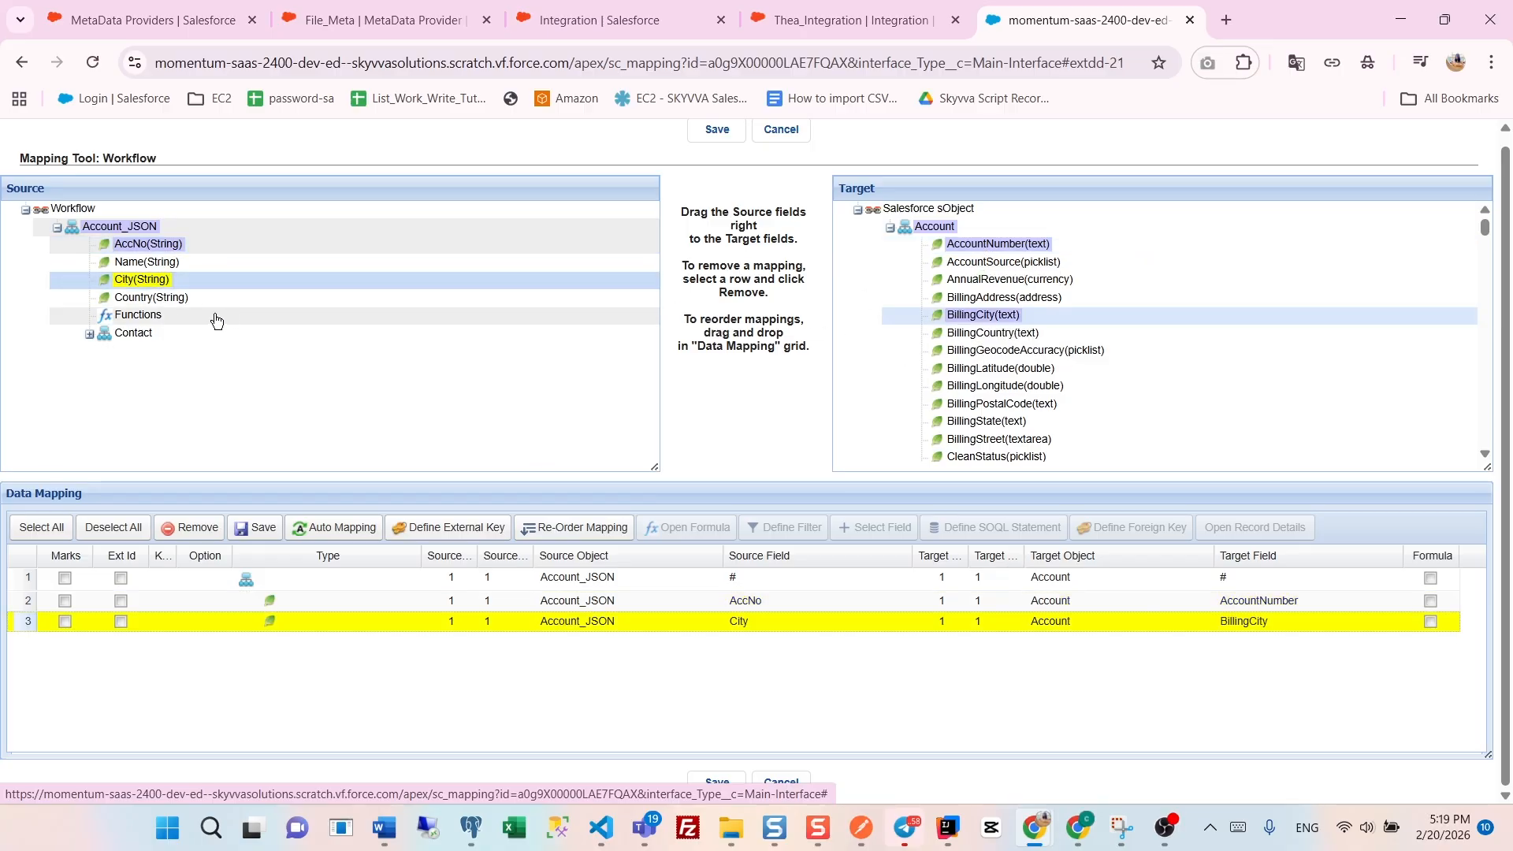
{"action": "left_click_drag", "start_coordinate": [186, 301], "coordinate": [971, 341]}
{"action": "scroll", "coordinate": [989, 382], "scroll_direction": "down", "scroll_amount": 6}
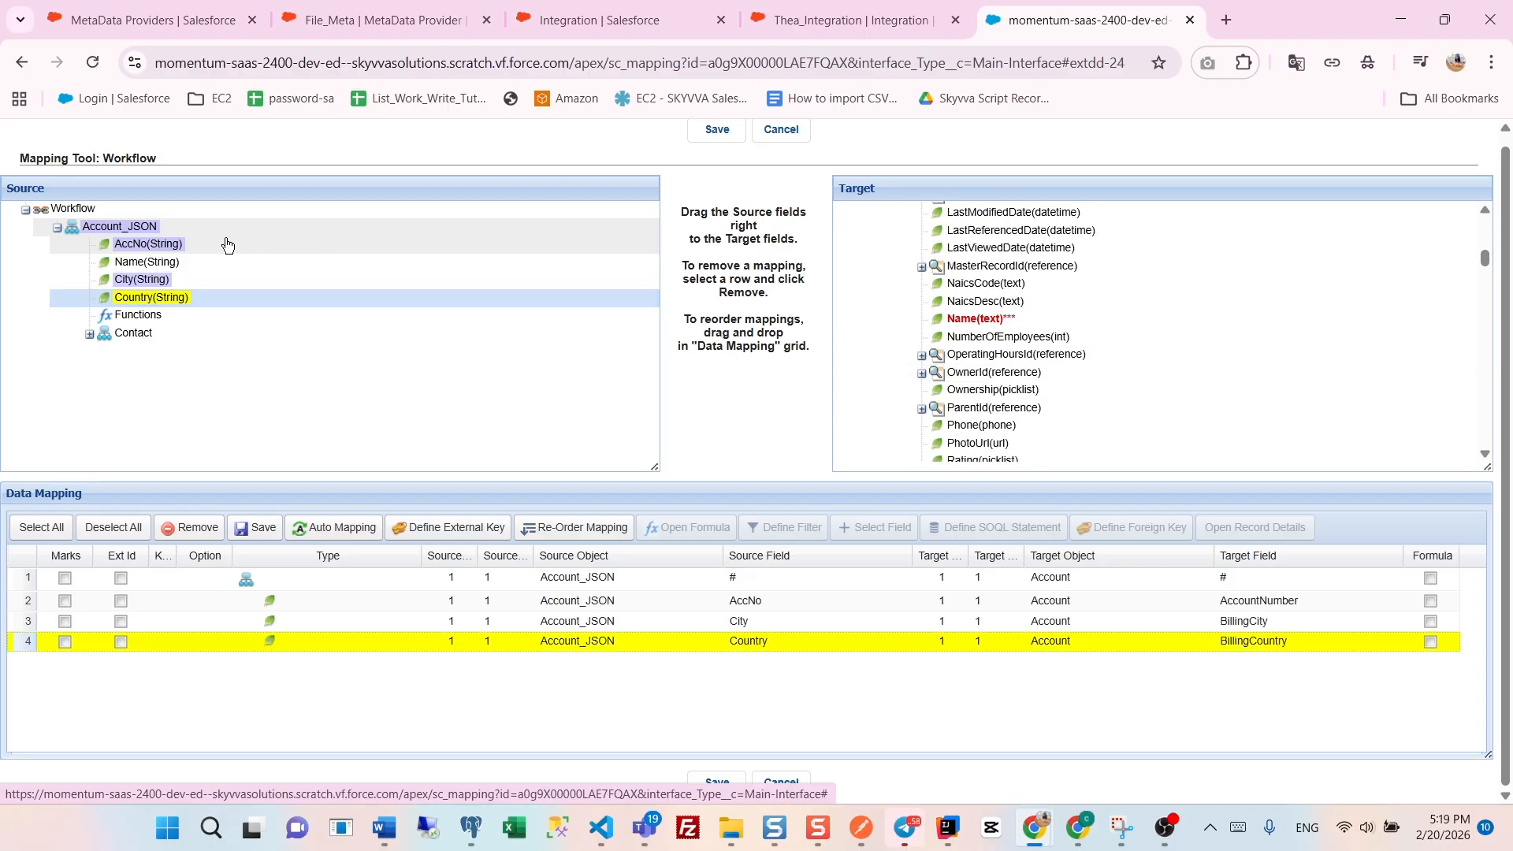
{"action": "left_click_drag", "start_coordinate": [165, 267], "coordinate": [968, 327]}
- Map the source Contact node to the Account's child object Contact(AccountId)
{"action": "scroll", "coordinate": [967, 327], "scroll_direction": "down", "scroll_amount": 15}
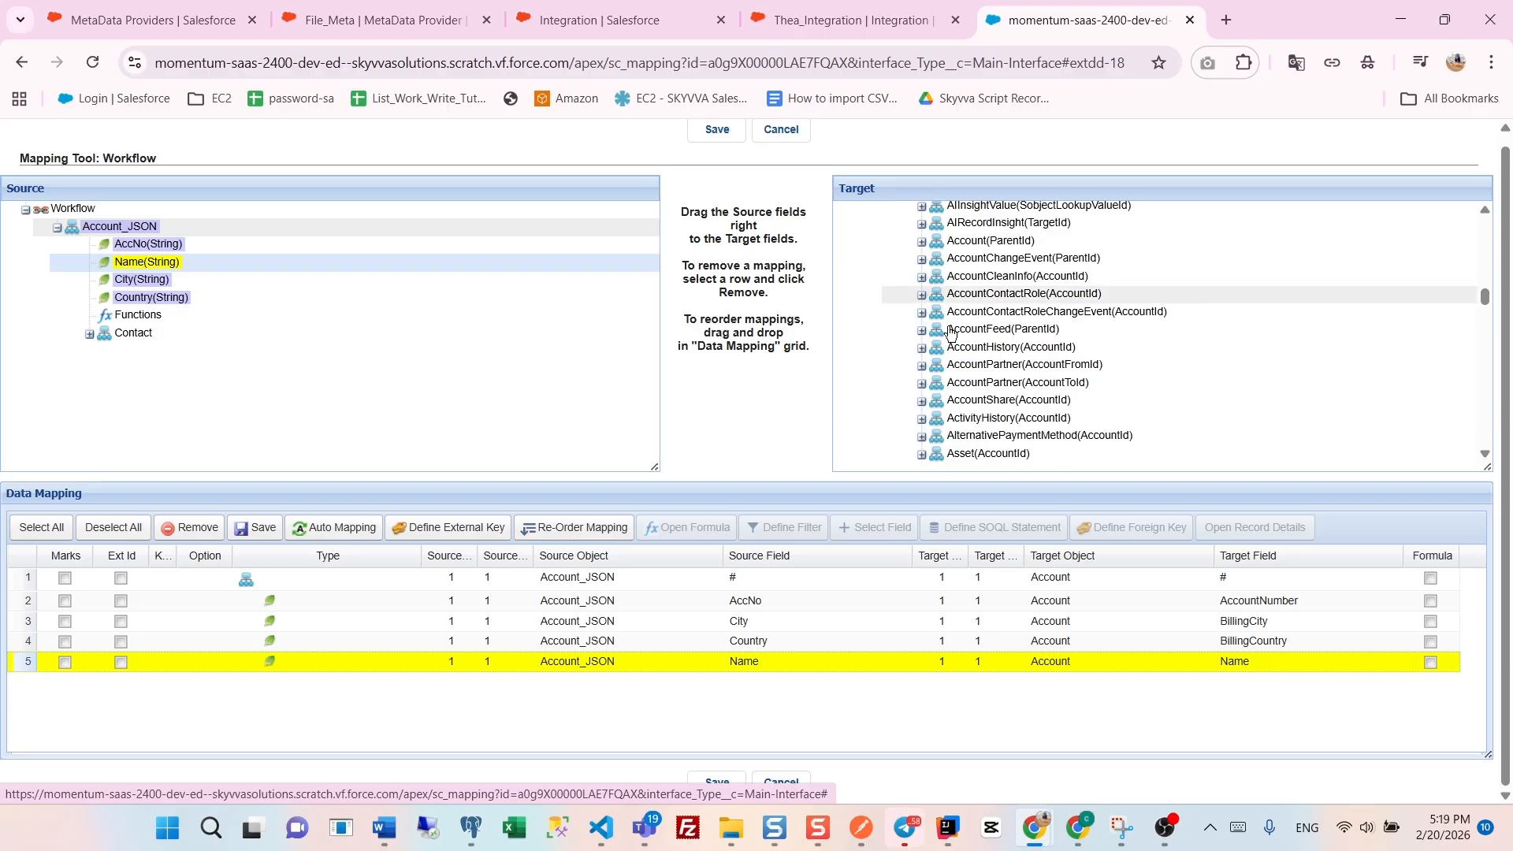
{"action": "scroll", "coordinate": [951, 334], "scroll_direction": "down", "scroll_amount": 10}
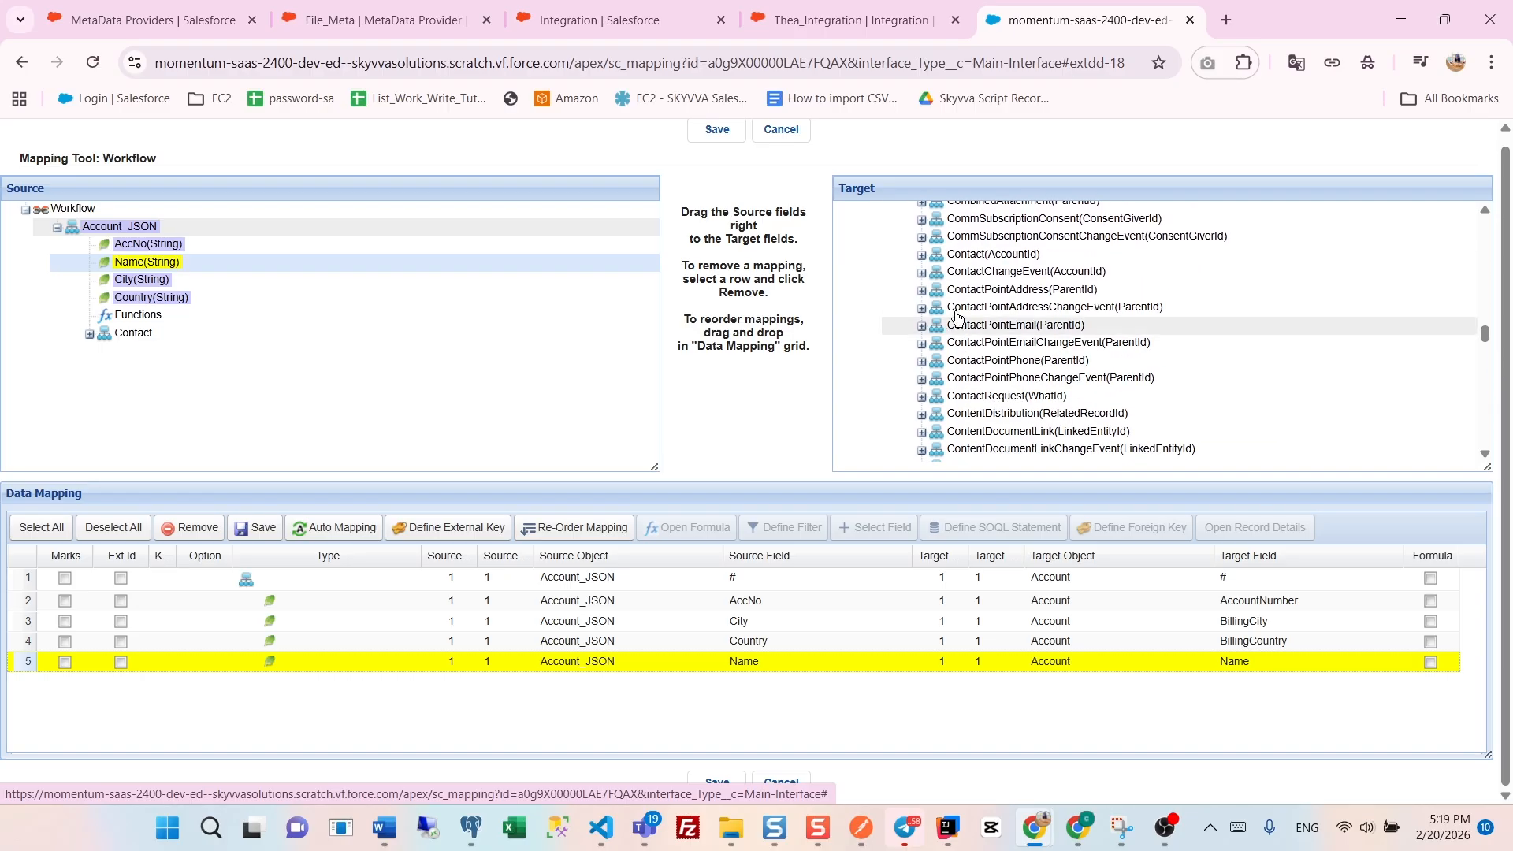
{"action": "left_click_drag", "start_coordinate": [128, 334], "coordinate": [1034, 256]}
{"action": "scroll", "coordinate": [1034, 354], "scroll_direction": "down", "scroll_amount": 2}
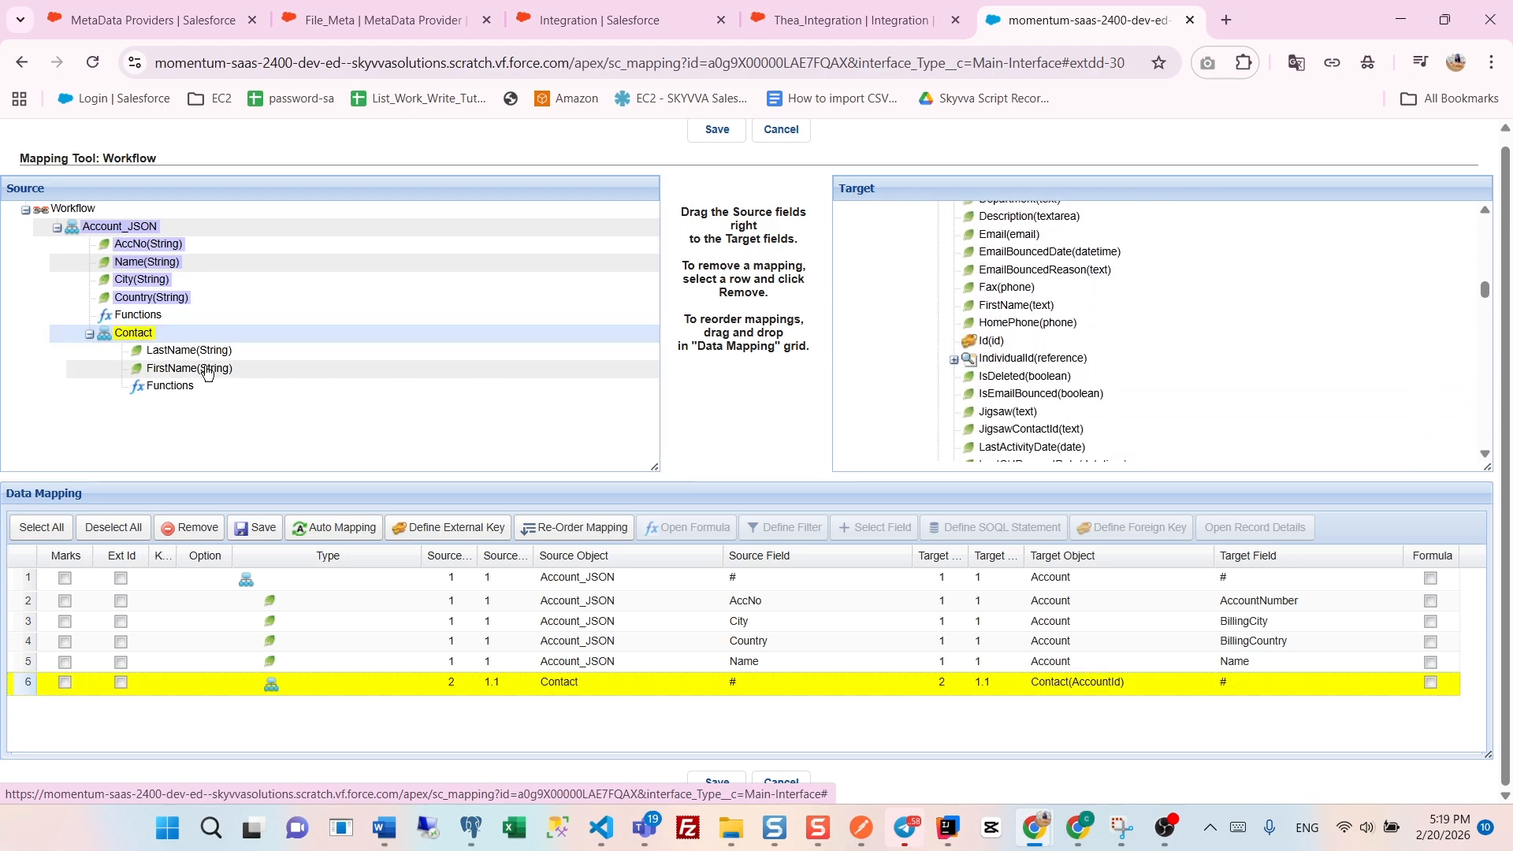
{"action": "left_click_drag", "start_coordinate": [189, 365], "coordinate": [985, 290]}
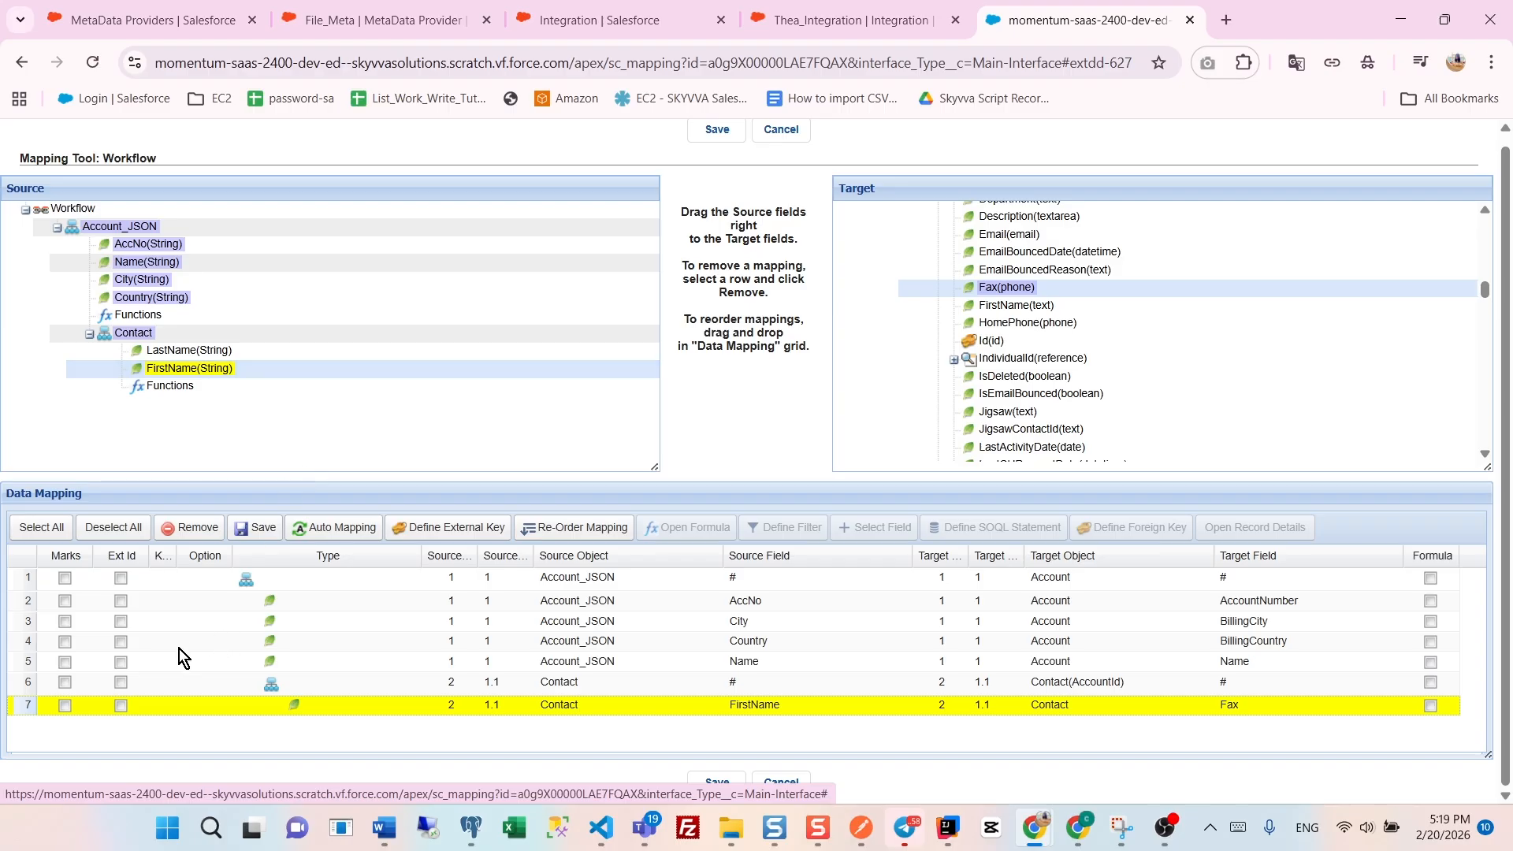
{"action": "left_click", "coordinate": [65, 706]}
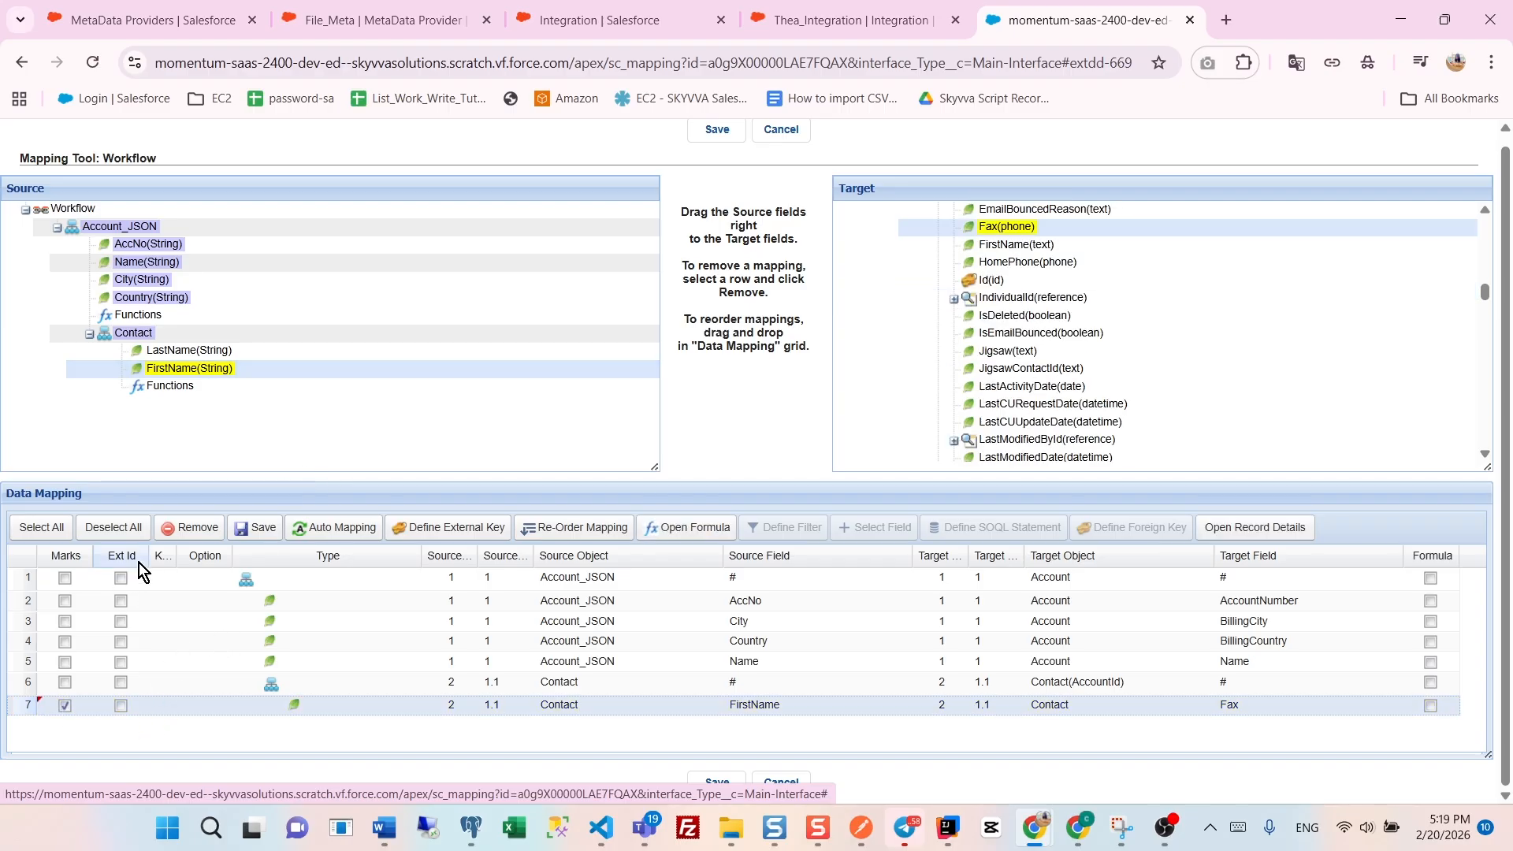
{"action": "left_click", "coordinate": [190, 527]}
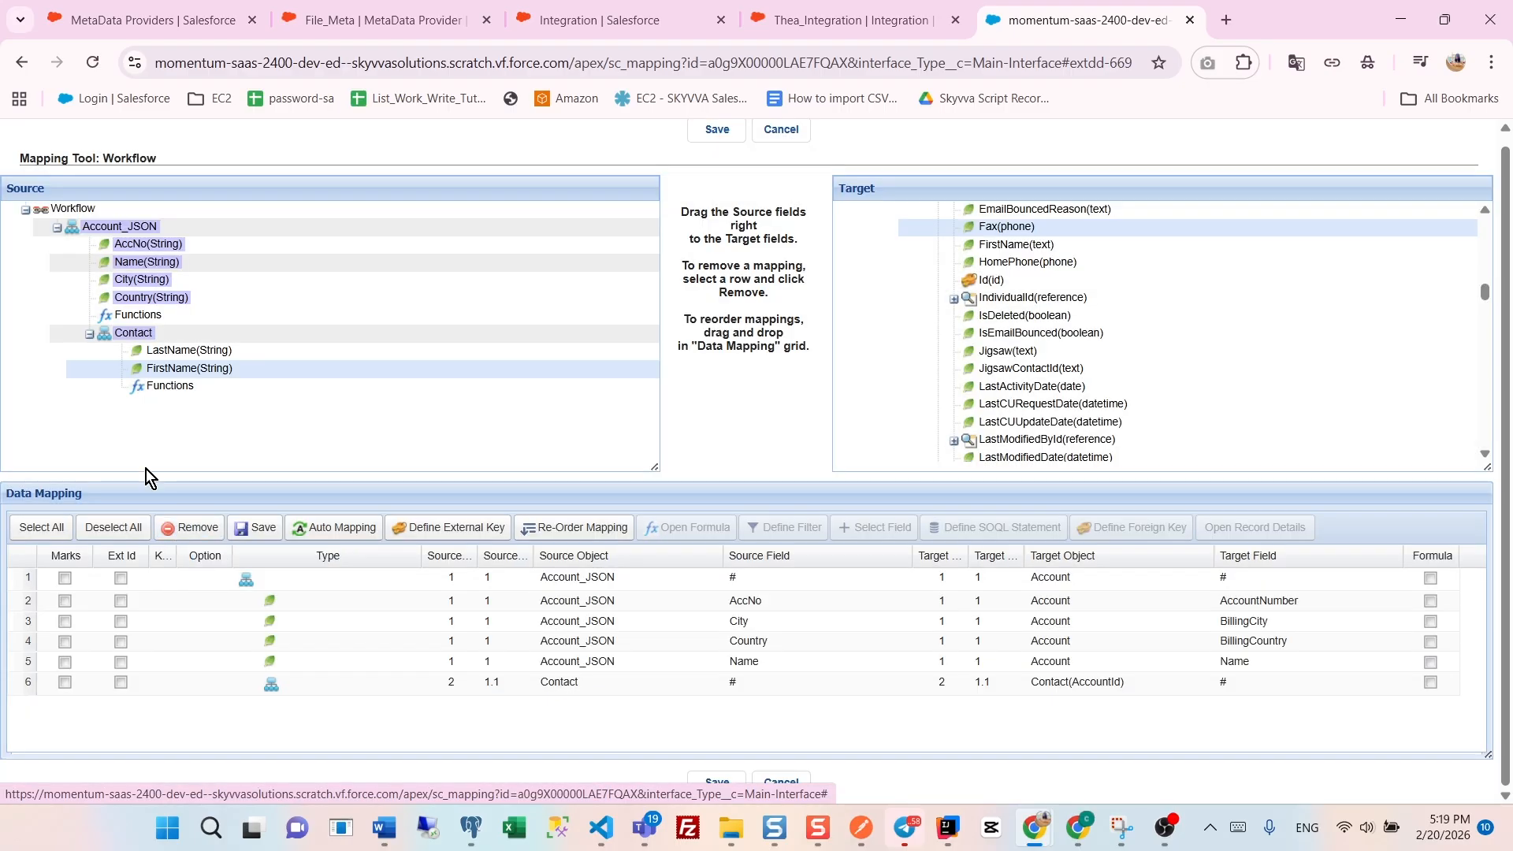
- Map the source Contact's FirstName and LastName to the target Contact's FirstName and LastName fields
{"action": "left_click_drag", "start_coordinate": [152, 369], "coordinate": [1006, 246]}
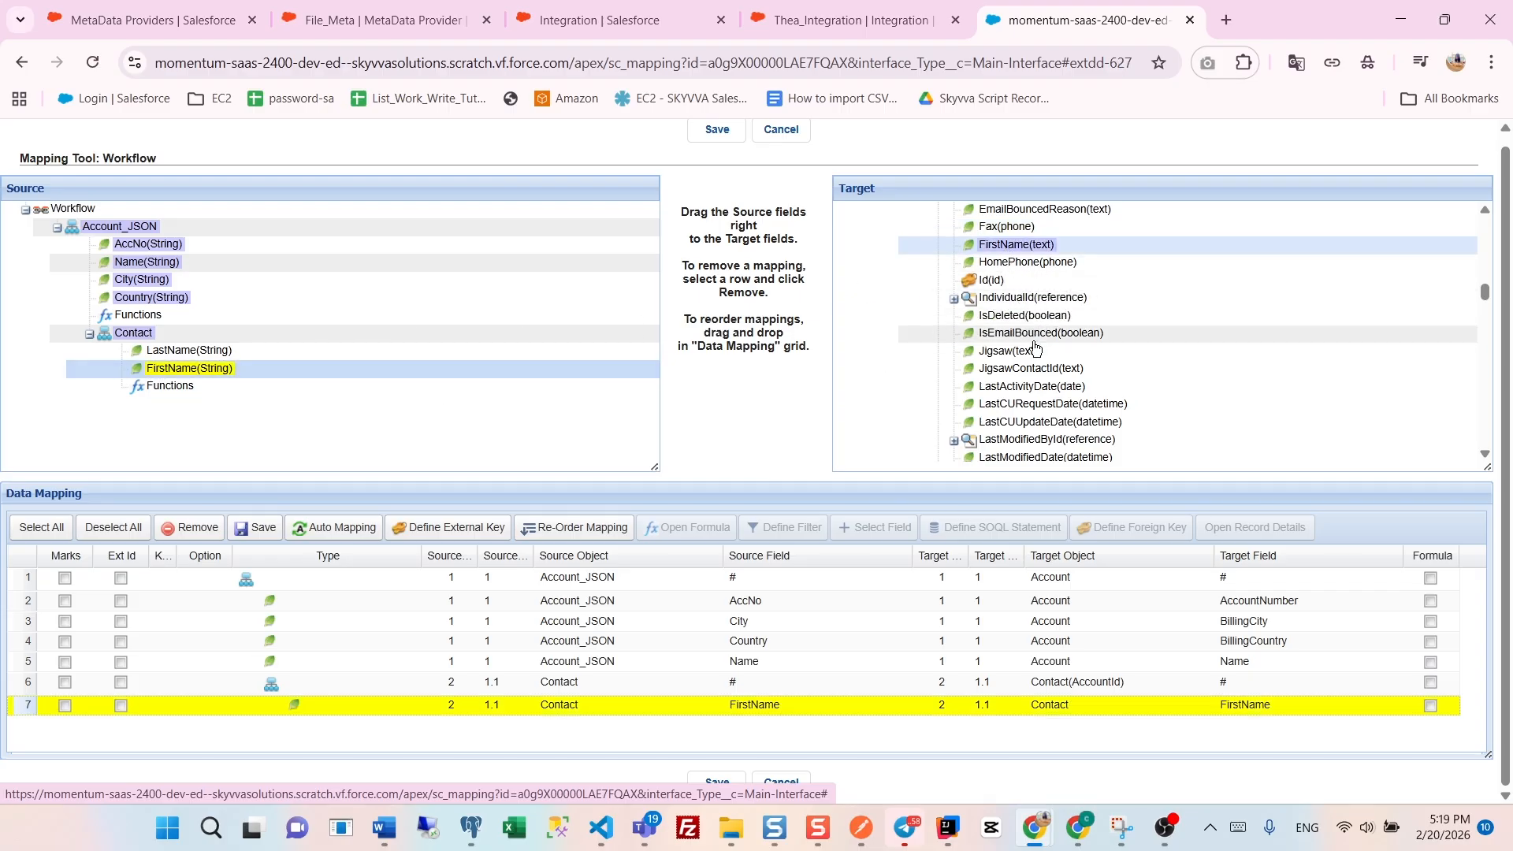
{"action": "scroll", "coordinate": [1008, 316], "scroll_direction": "down", "scroll_amount": 2}
{"action": "left_click_drag", "start_coordinate": [209, 355], "coordinate": [1055, 377]}
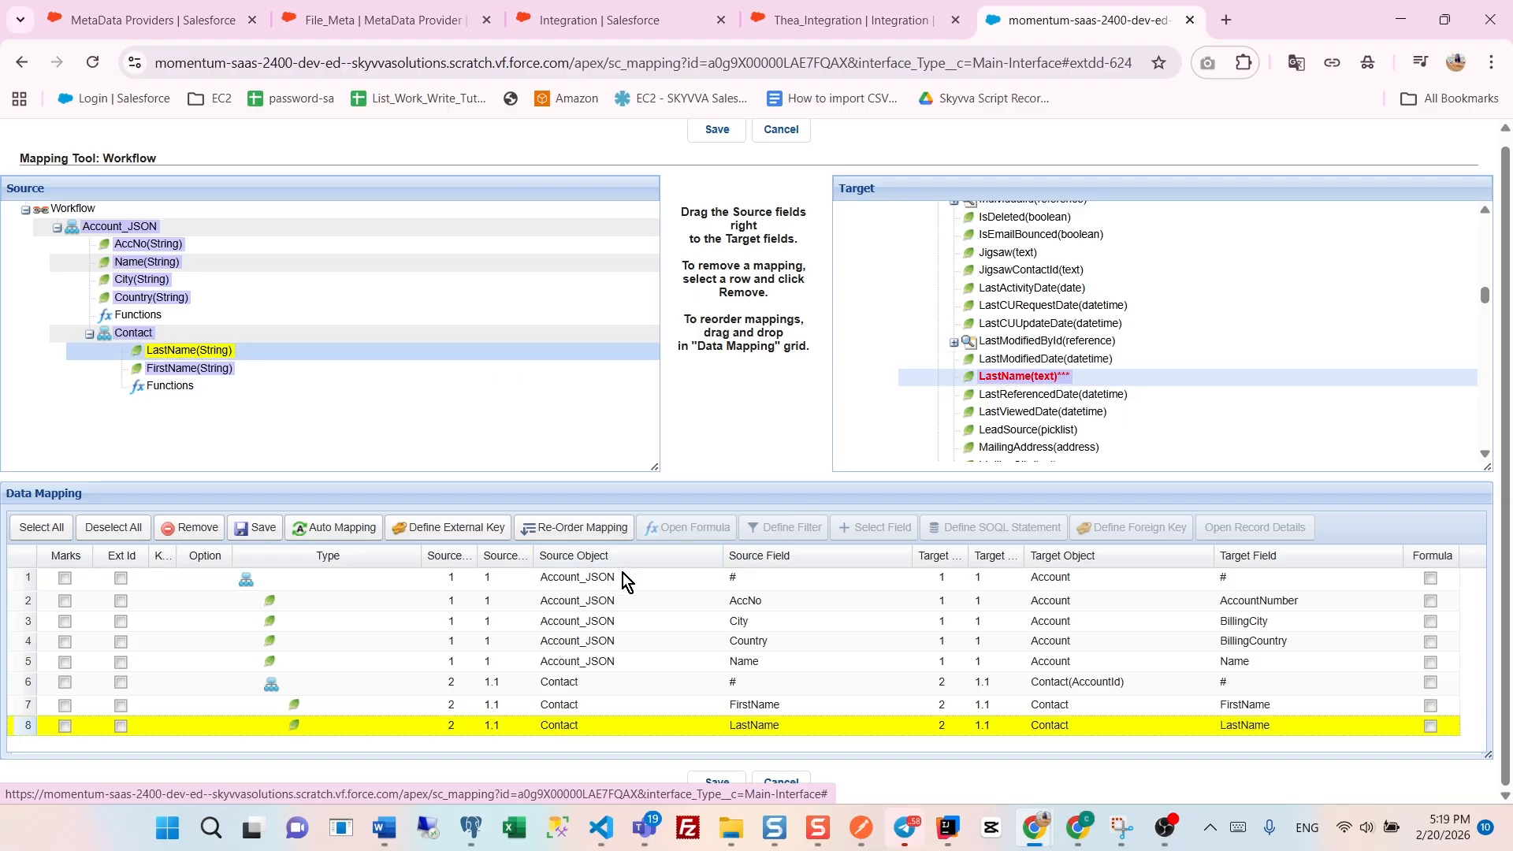
- Mark the Account Name and Contact LastName mappings as external IDs and save the mapping
{"action": "left_click", "coordinate": [121, 665]}
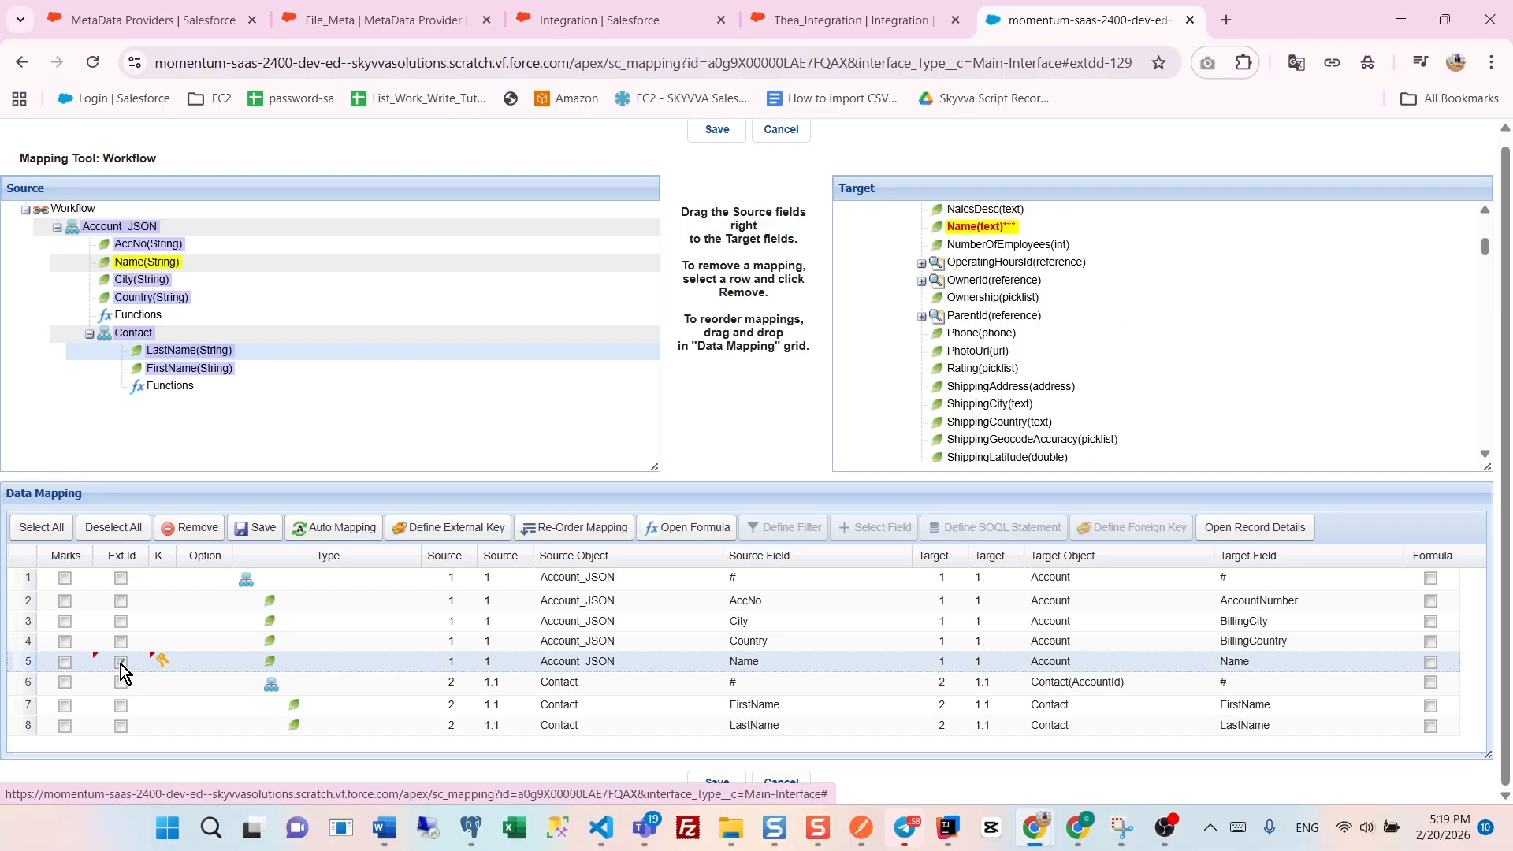
{"action": "left_click", "coordinate": [127, 728]}
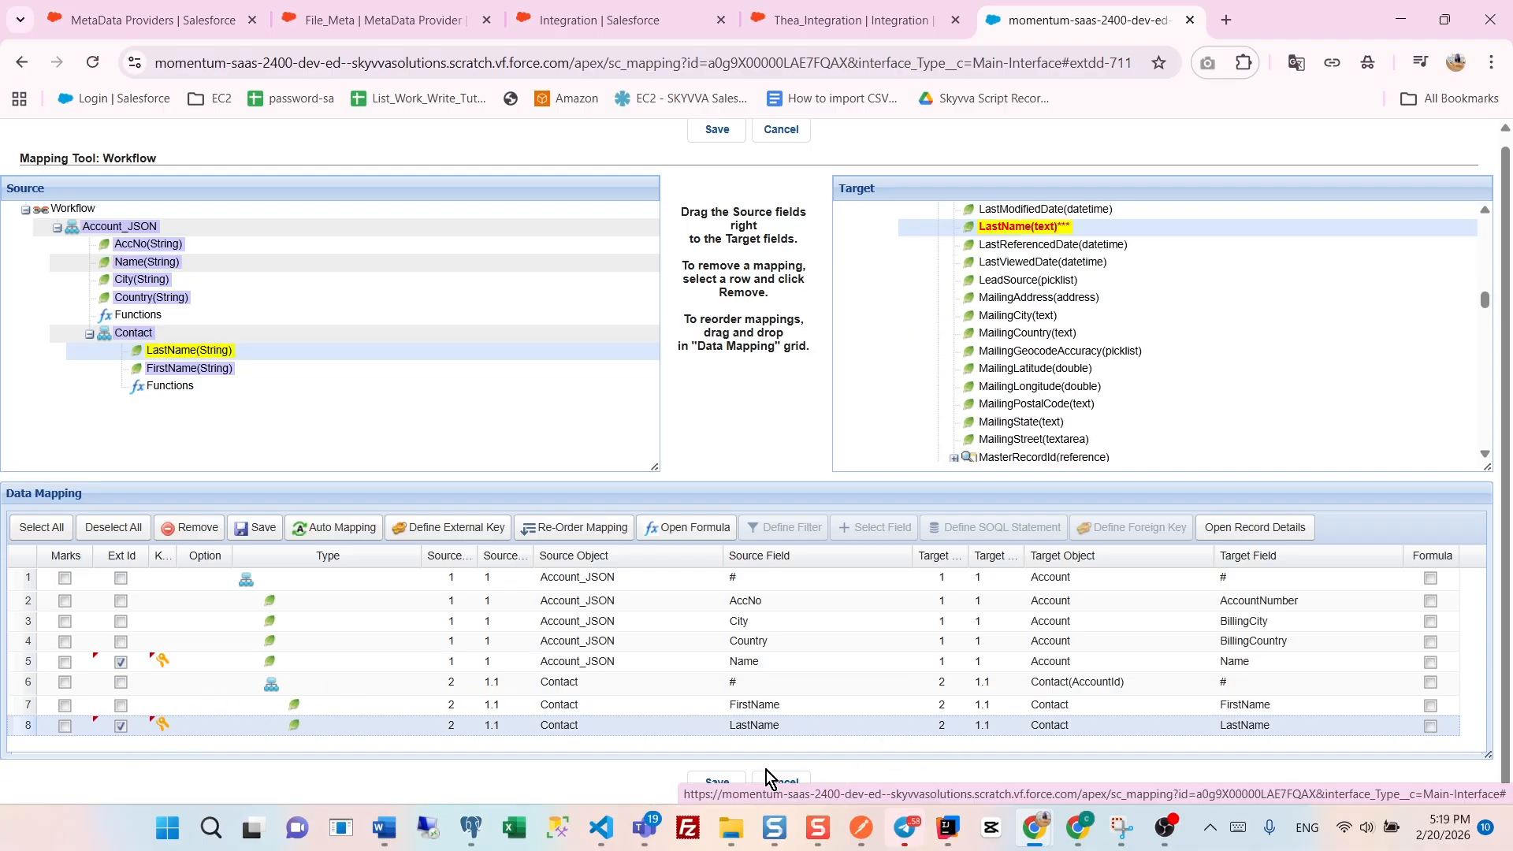
{"action": "left_click", "coordinate": [724, 781]}
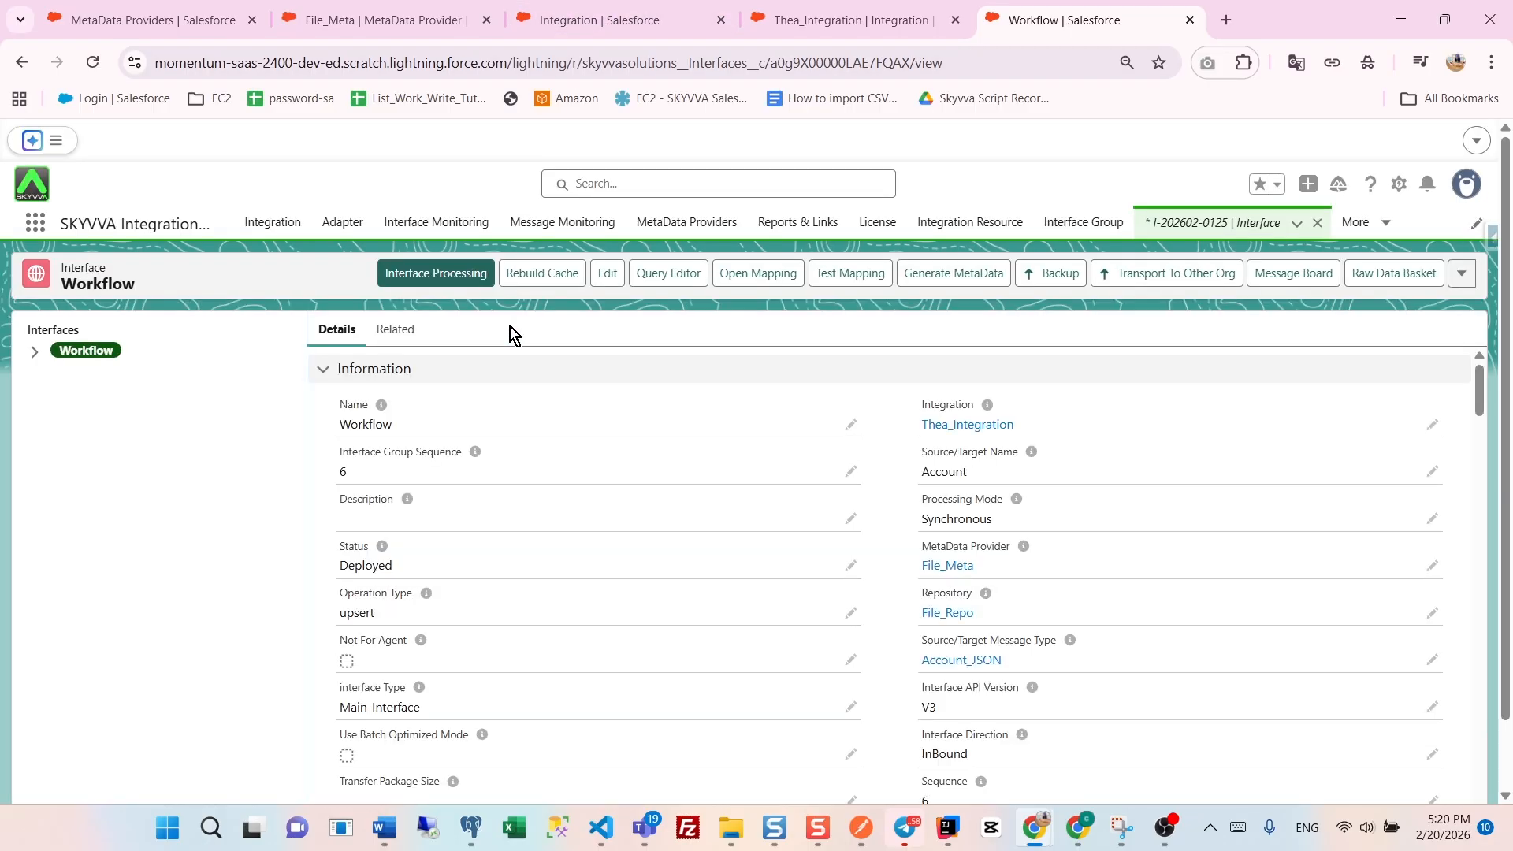
- Open the workflows of Thea_Integration and select Workflow as the source interface
{"action": "left_click", "coordinate": [981, 430]}
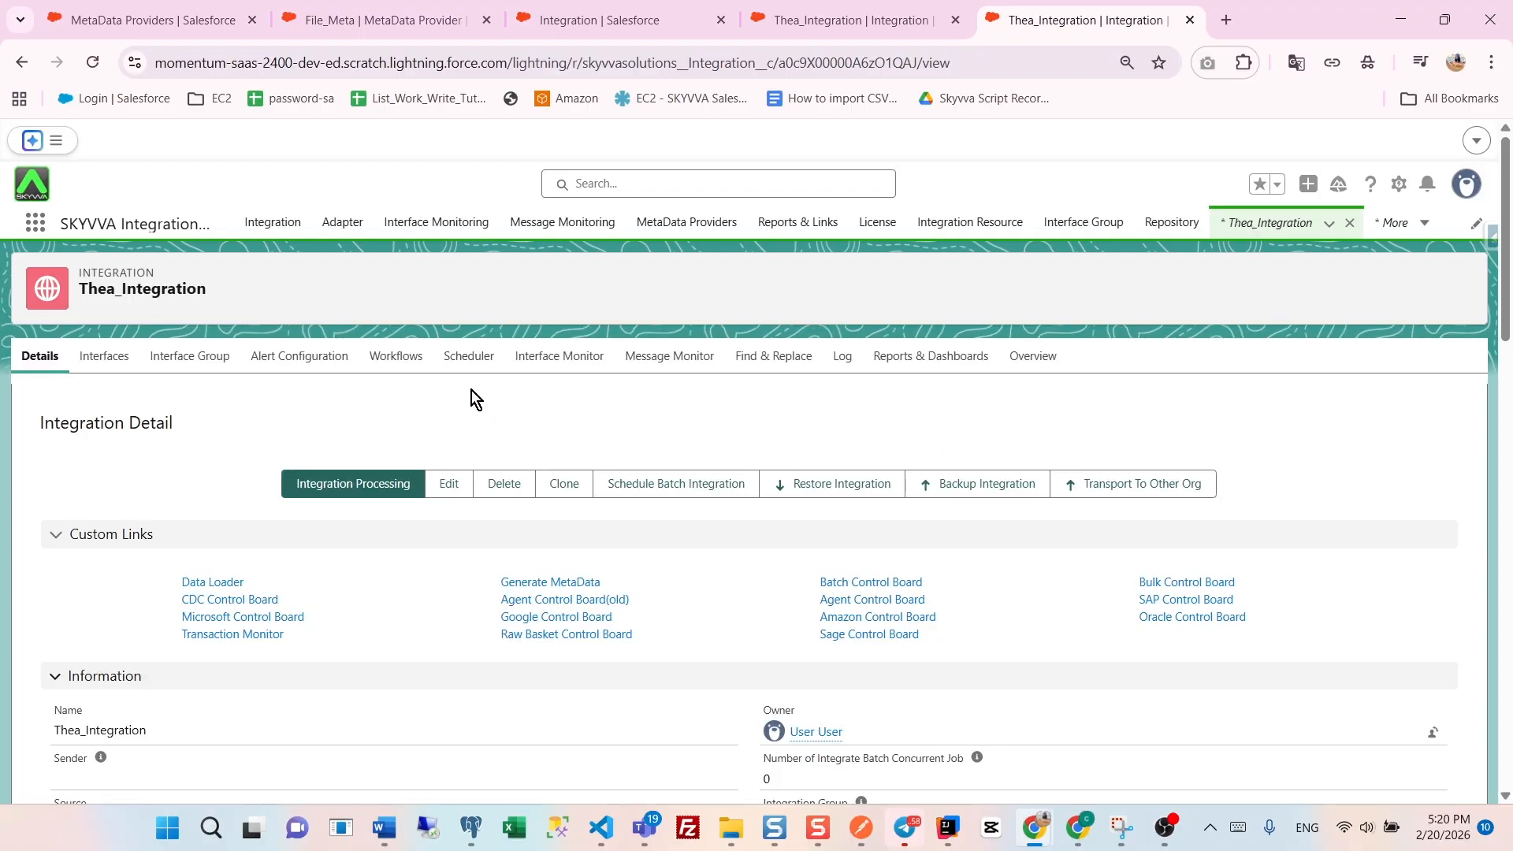
{"action": "left_click", "coordinate": [405, 361]}
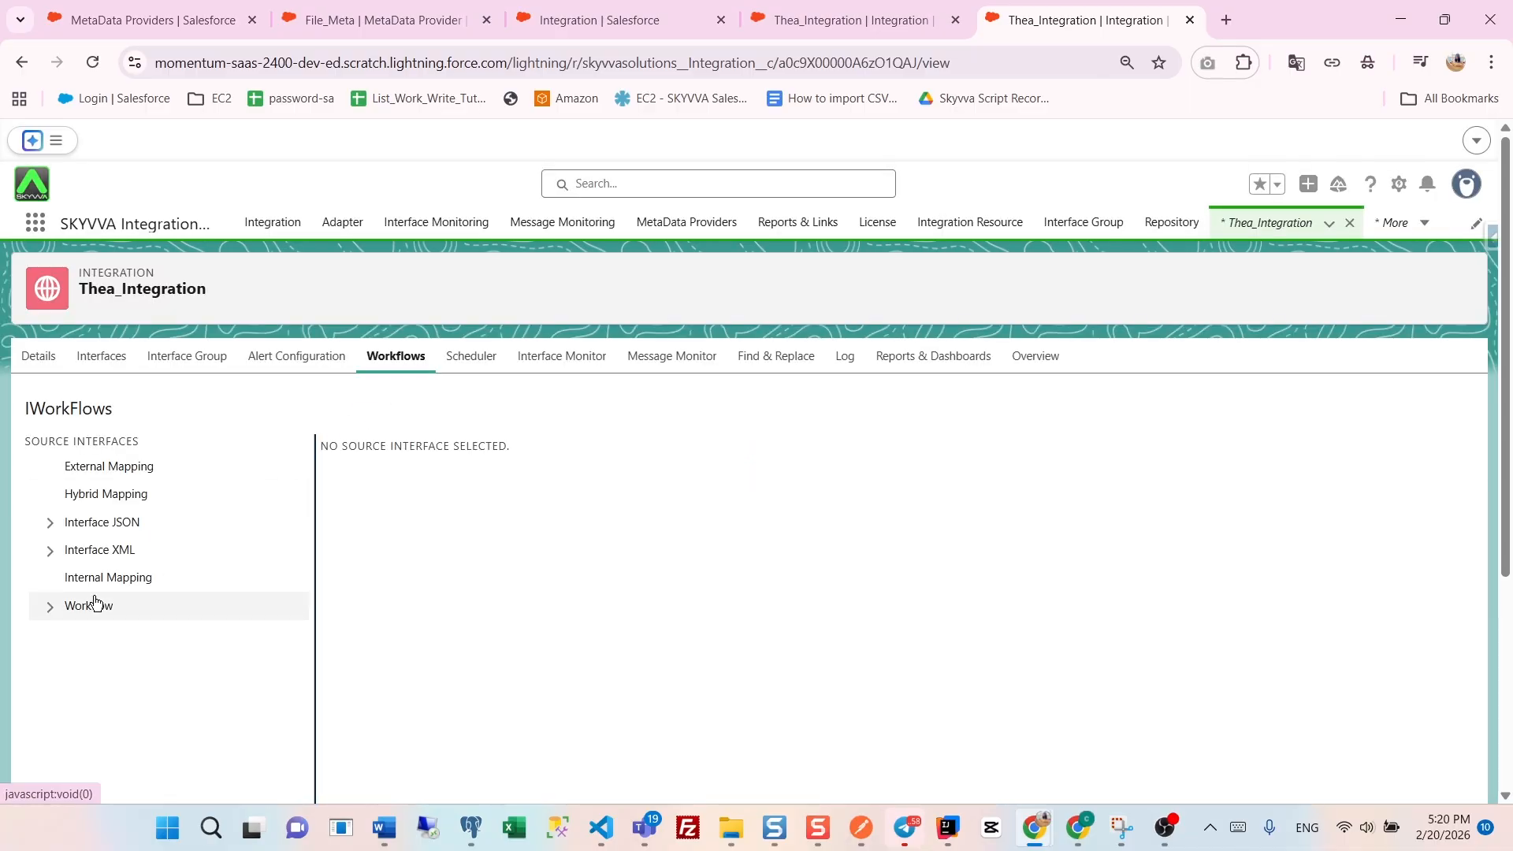
{"action": "left_click", "coordinate": [95, 604]}
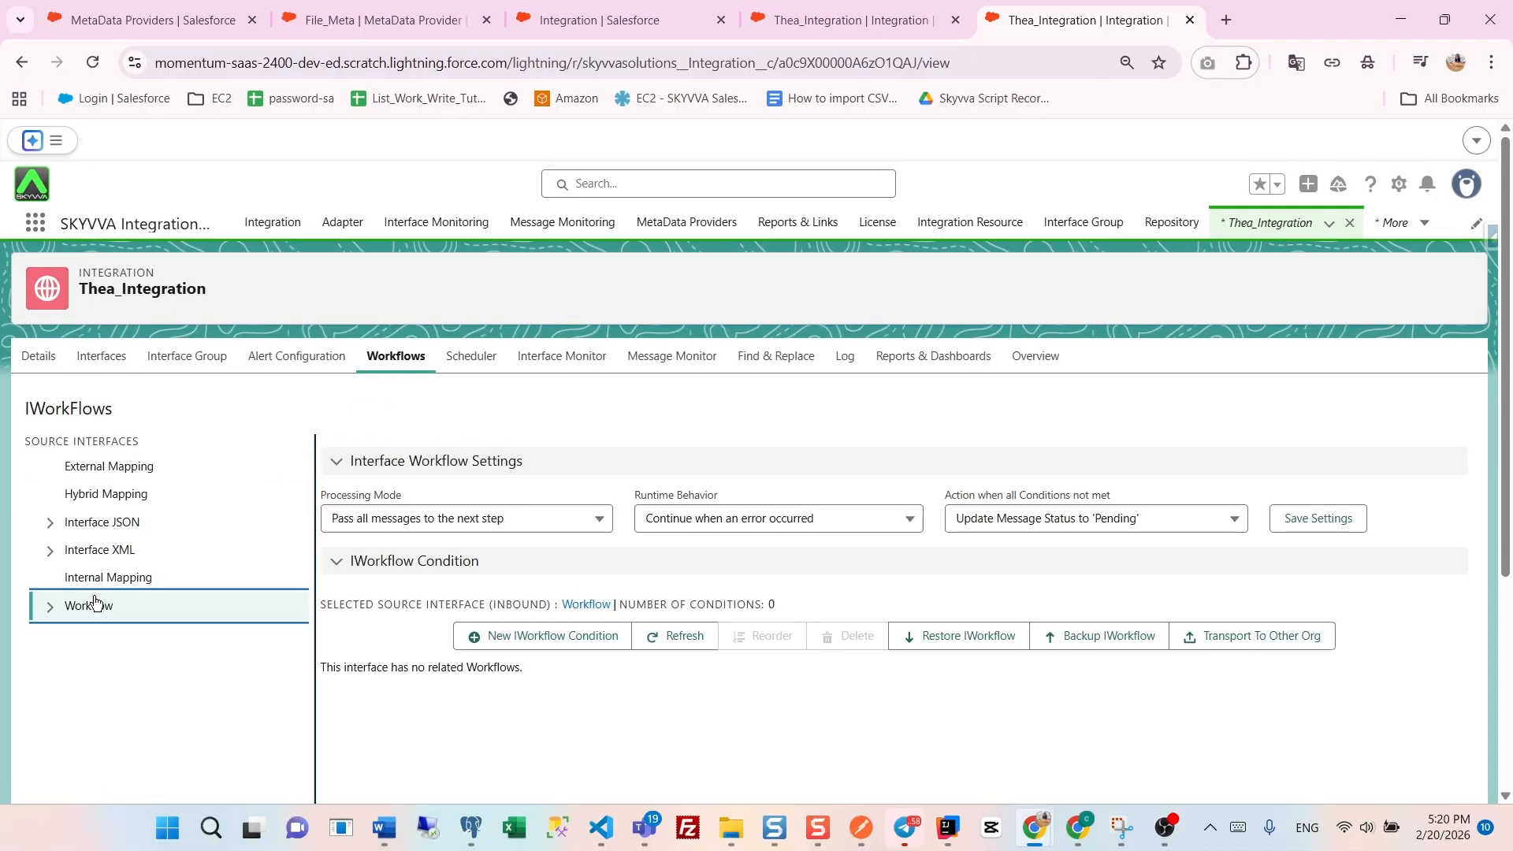
- Save the workflow settings with all messages passed to the next step, continue when an error occurred, and unmet conditions updating message status to 'Pending'
{"action": "left_click", "coordinate": [383, 517]}
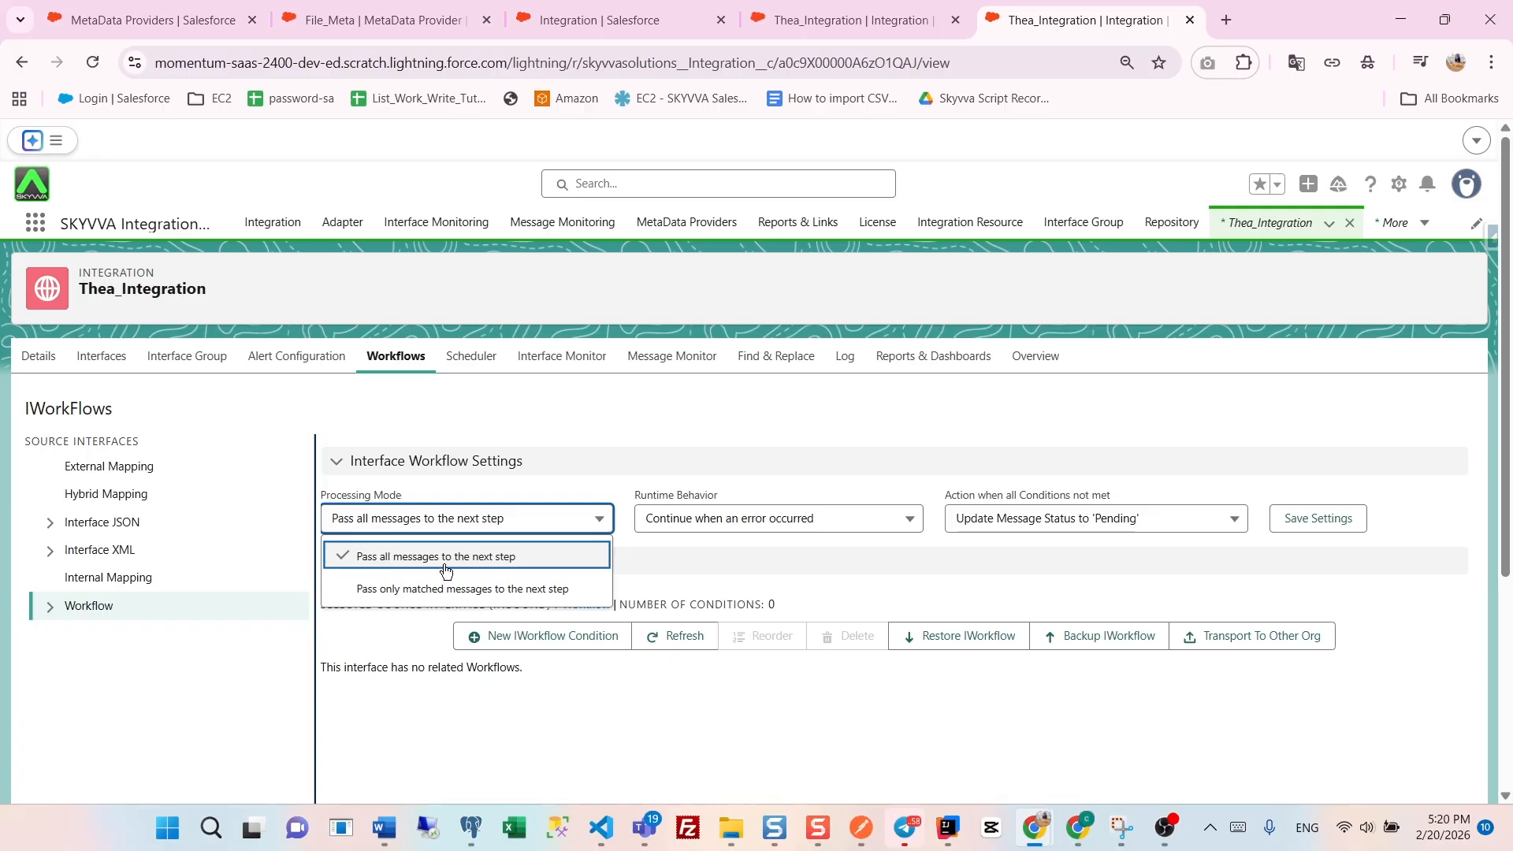
{"action": "left_click", "coordinate": [359, 556]}
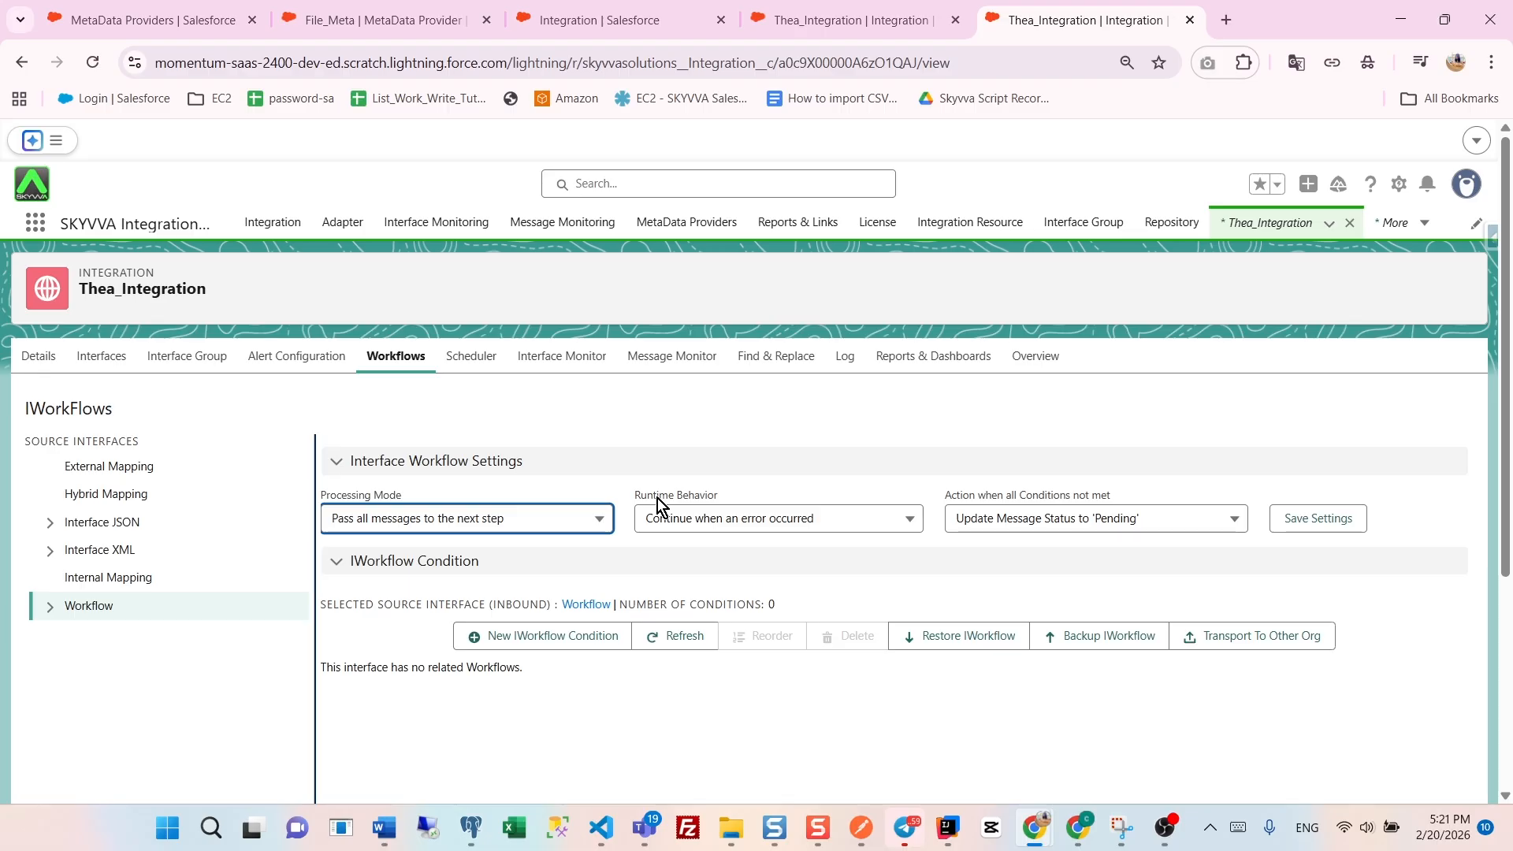
{"action": "left_click", "coordinate": [661, 520]}
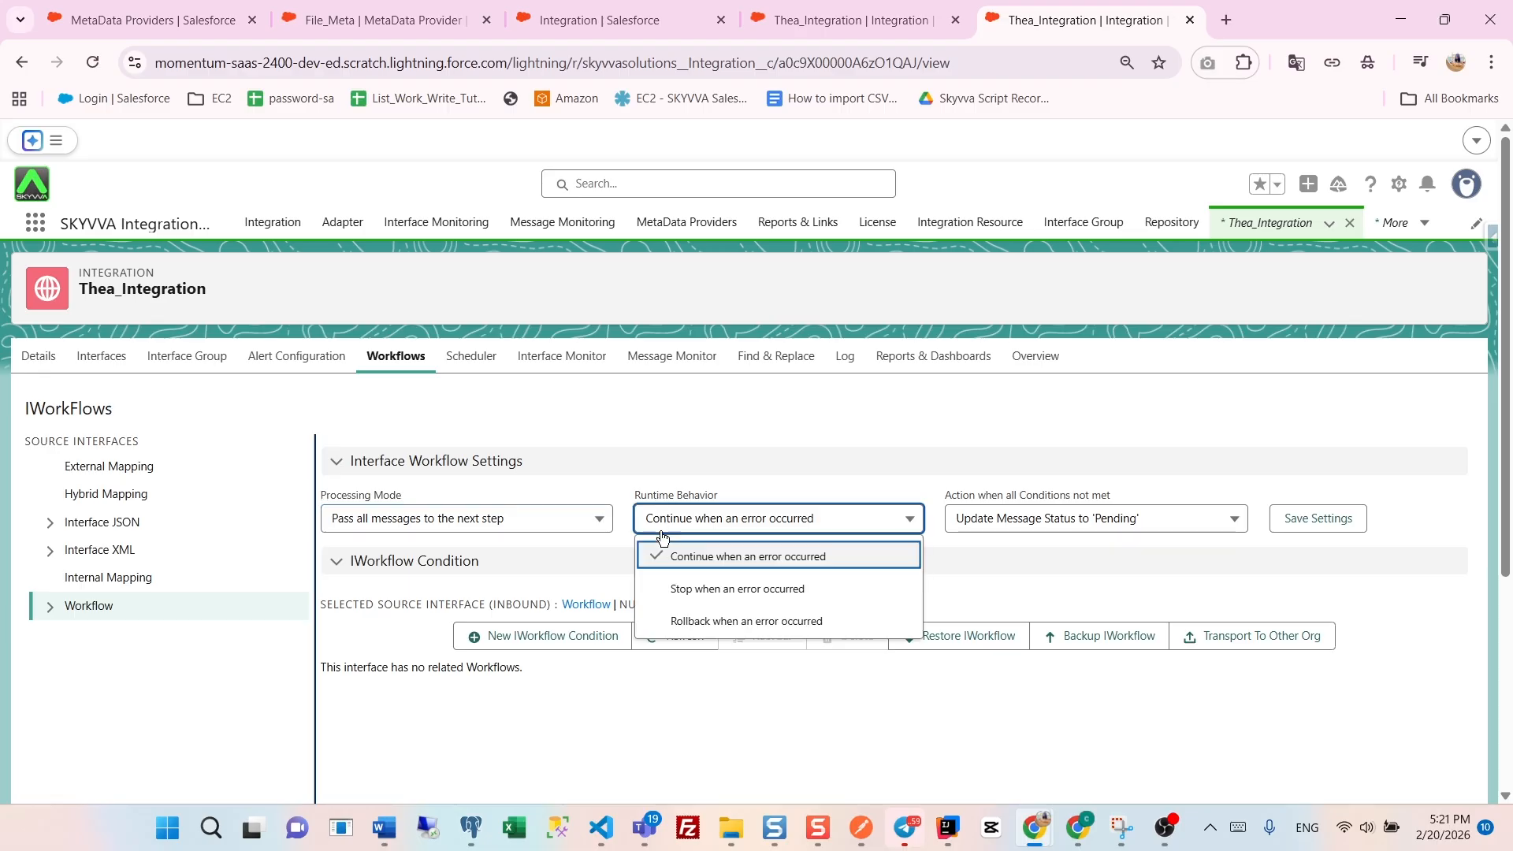
{"action": "left_click", "coordinate": [770, 560]}
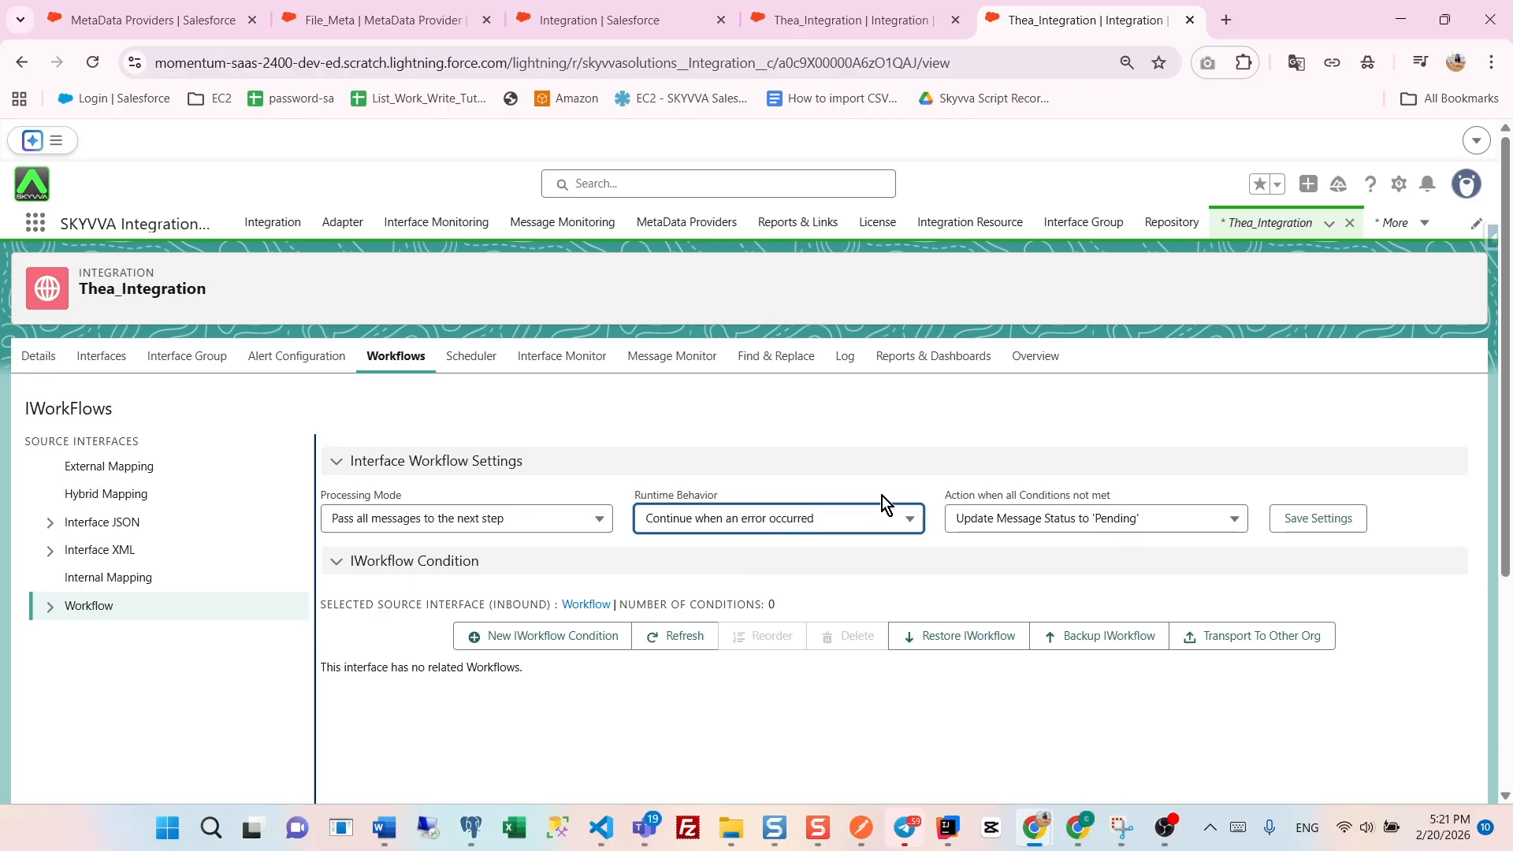
{"action": "left_click", "coordinate": [991, 518]}
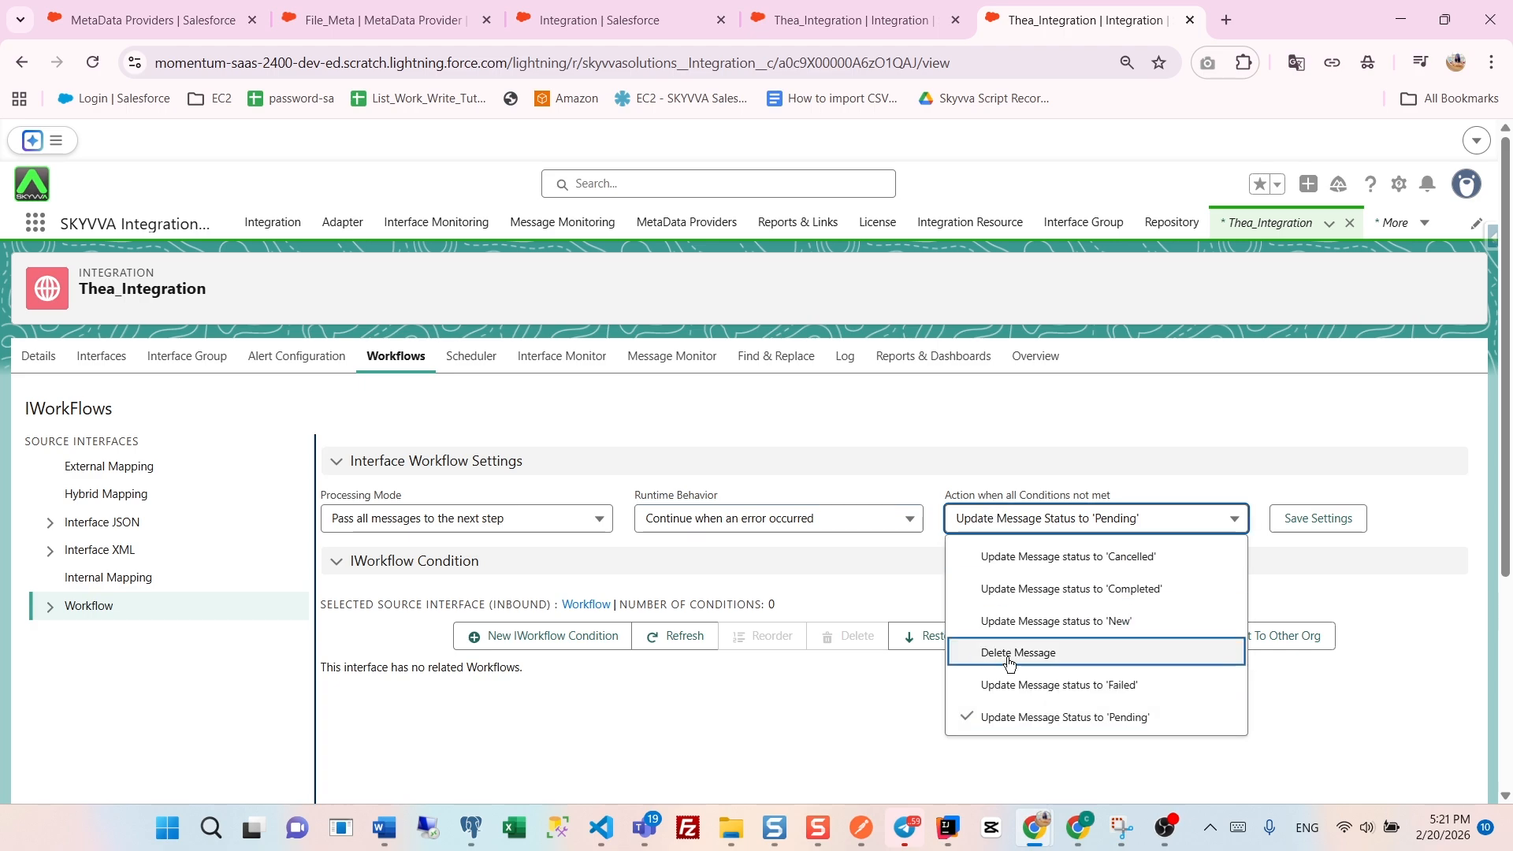
{"action": "left_click", "coordinate": [1071, 719]}
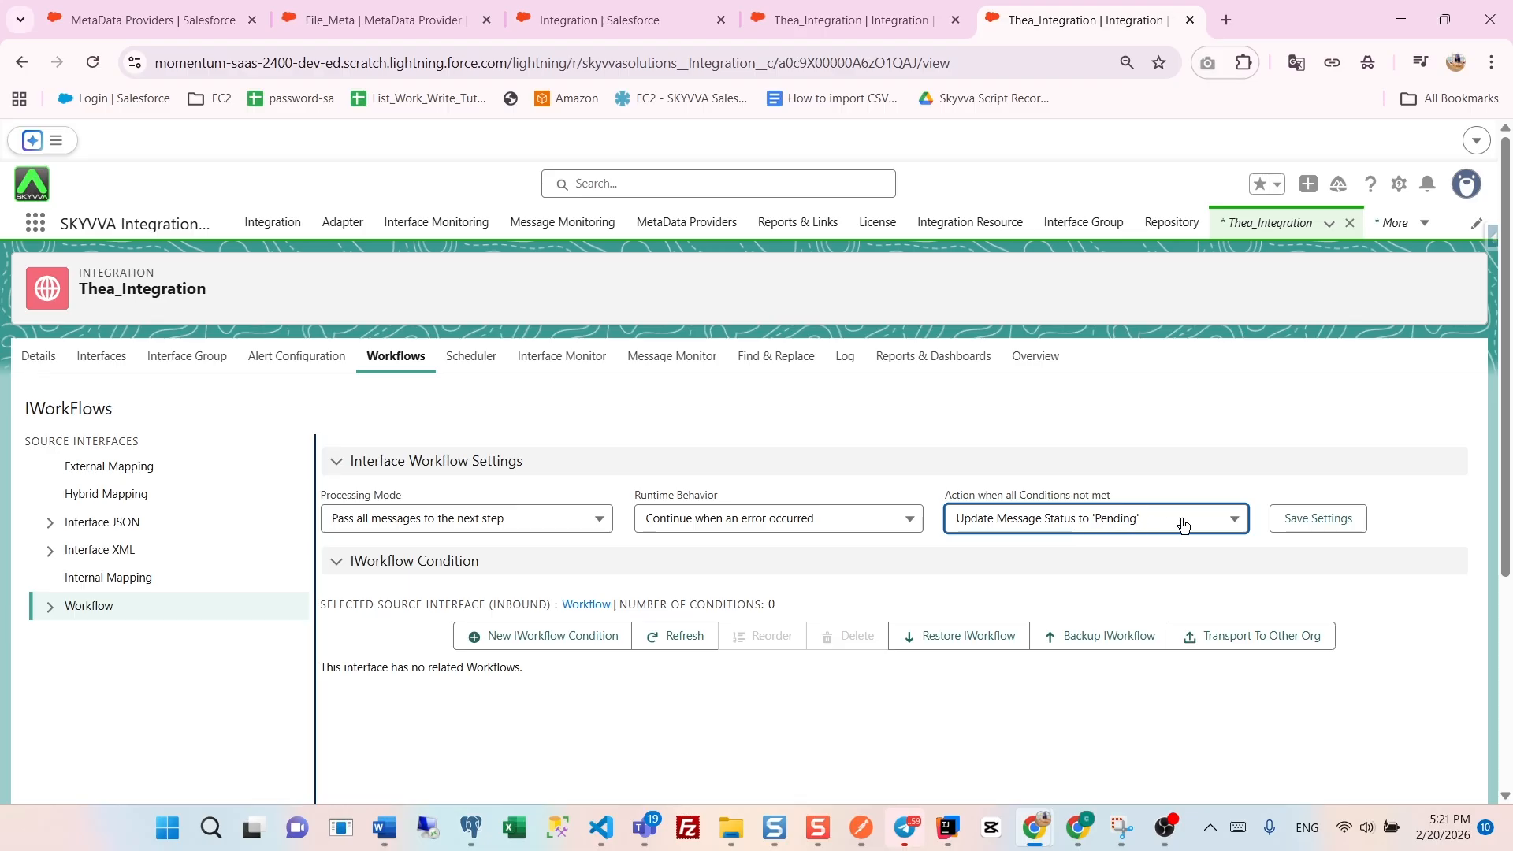
{"action": "left_click", "coordinate": [1302, 520]}
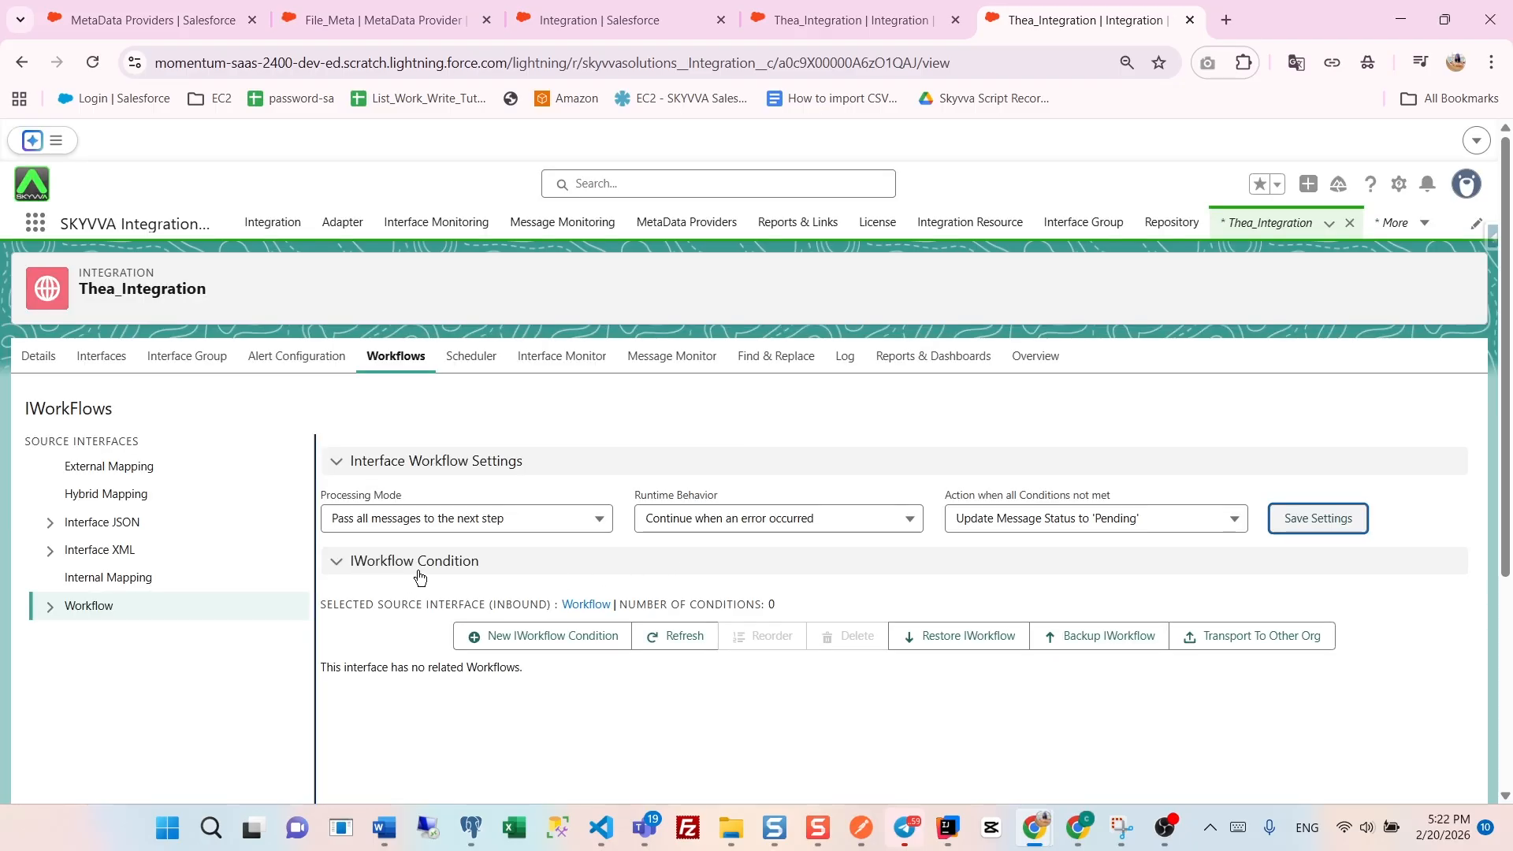
- Start a new IWorkflow condition for the Workflow interface using the Country field and the = operator
{"action": "left_click", "coordinate": [517, 648]}
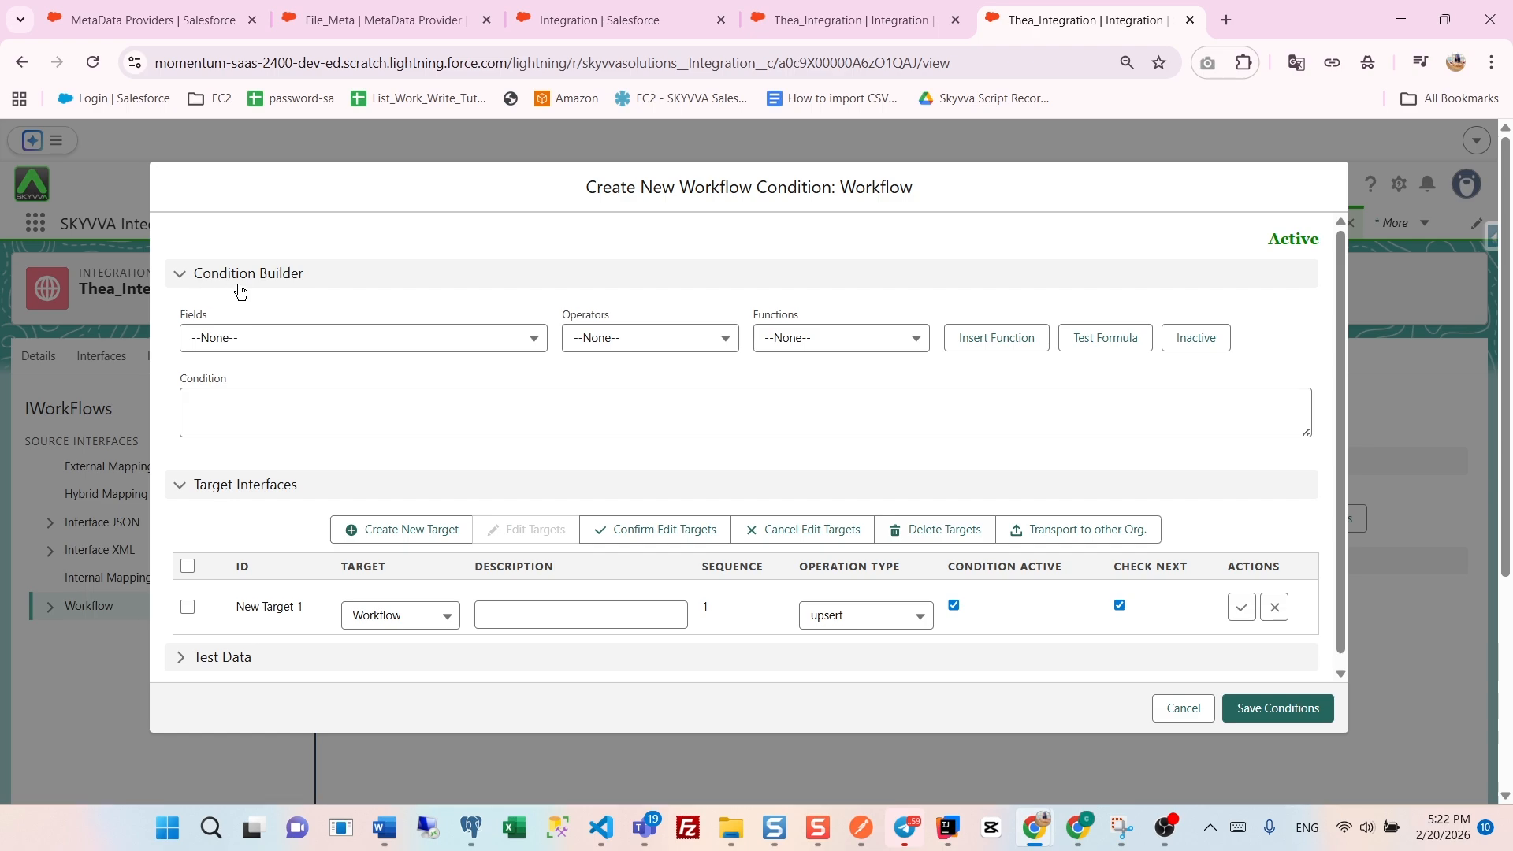
{"action": "left_click", "coordinate": [245, 341]}
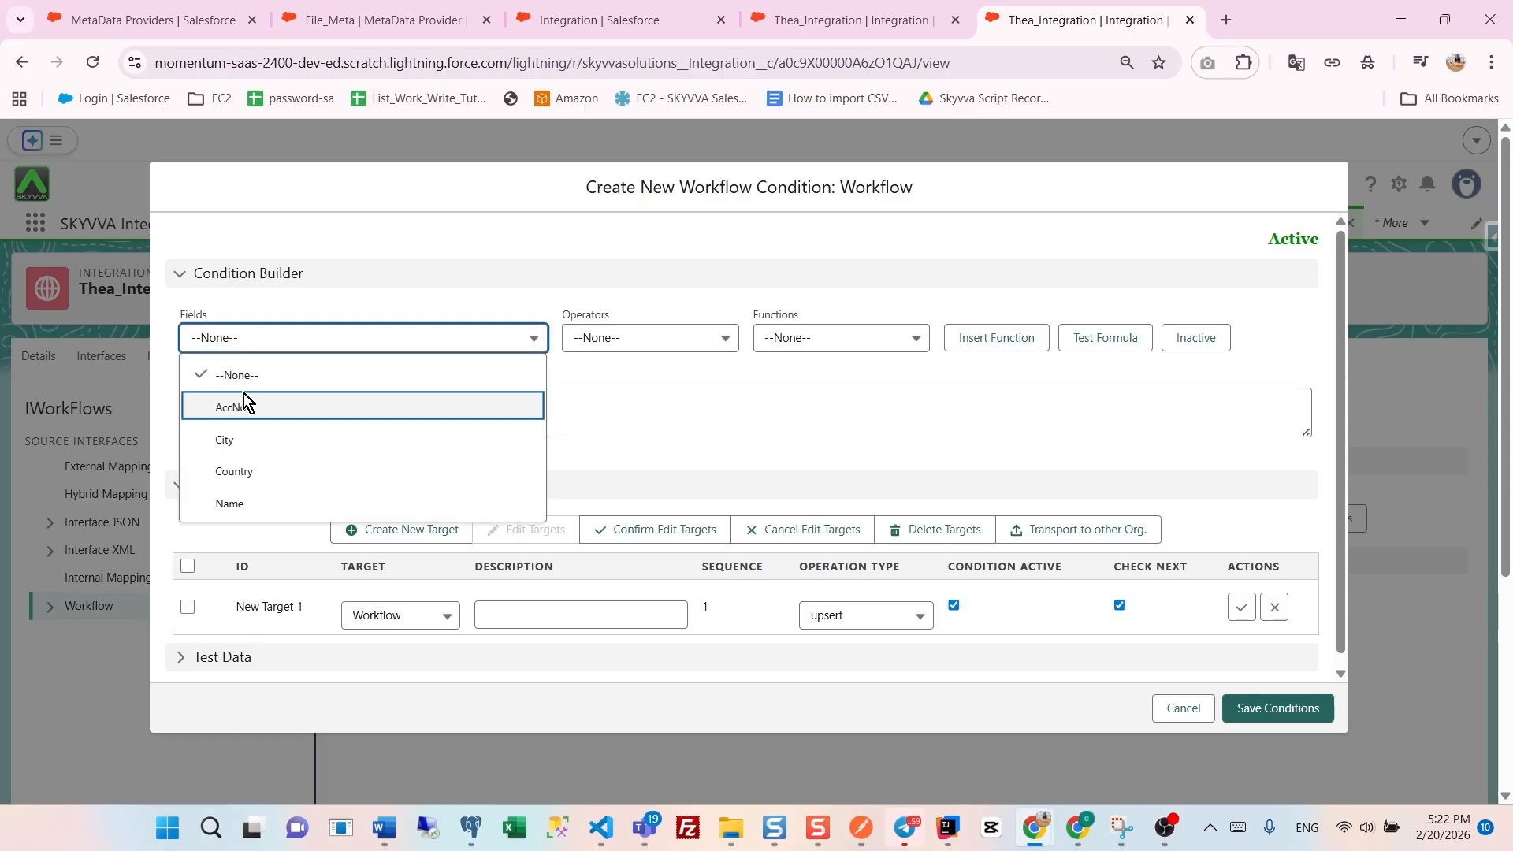
{"action": "left_click", "coordinate": [251, 471]}
{"action": "left_click", "coordinate": [602, 345]}
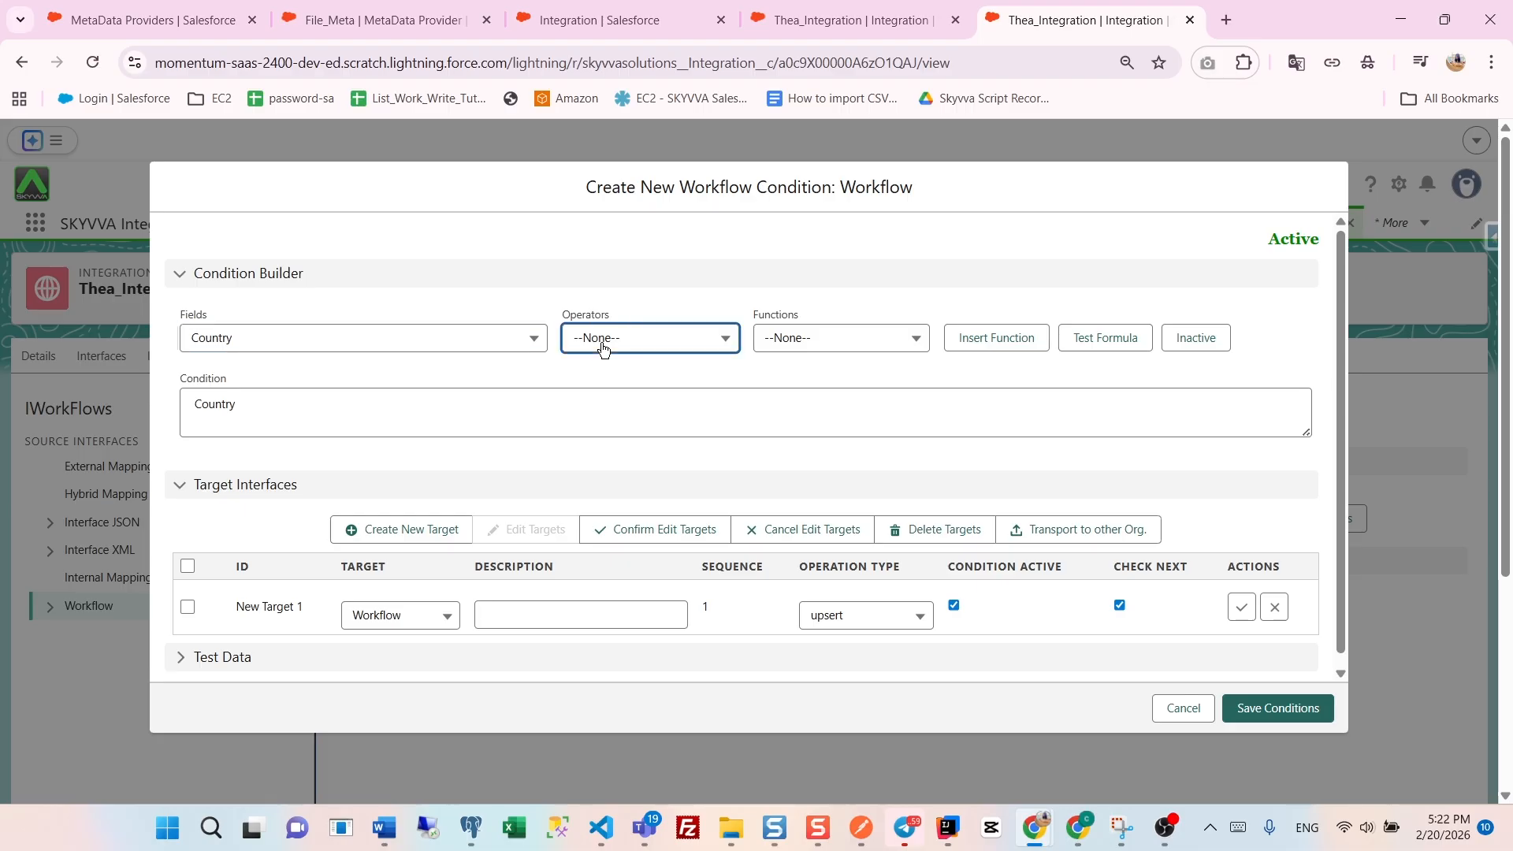
{"action": "scroll", "coordinate": [617, 473], "scroll_direction": "down", "scroll_amount": 3}
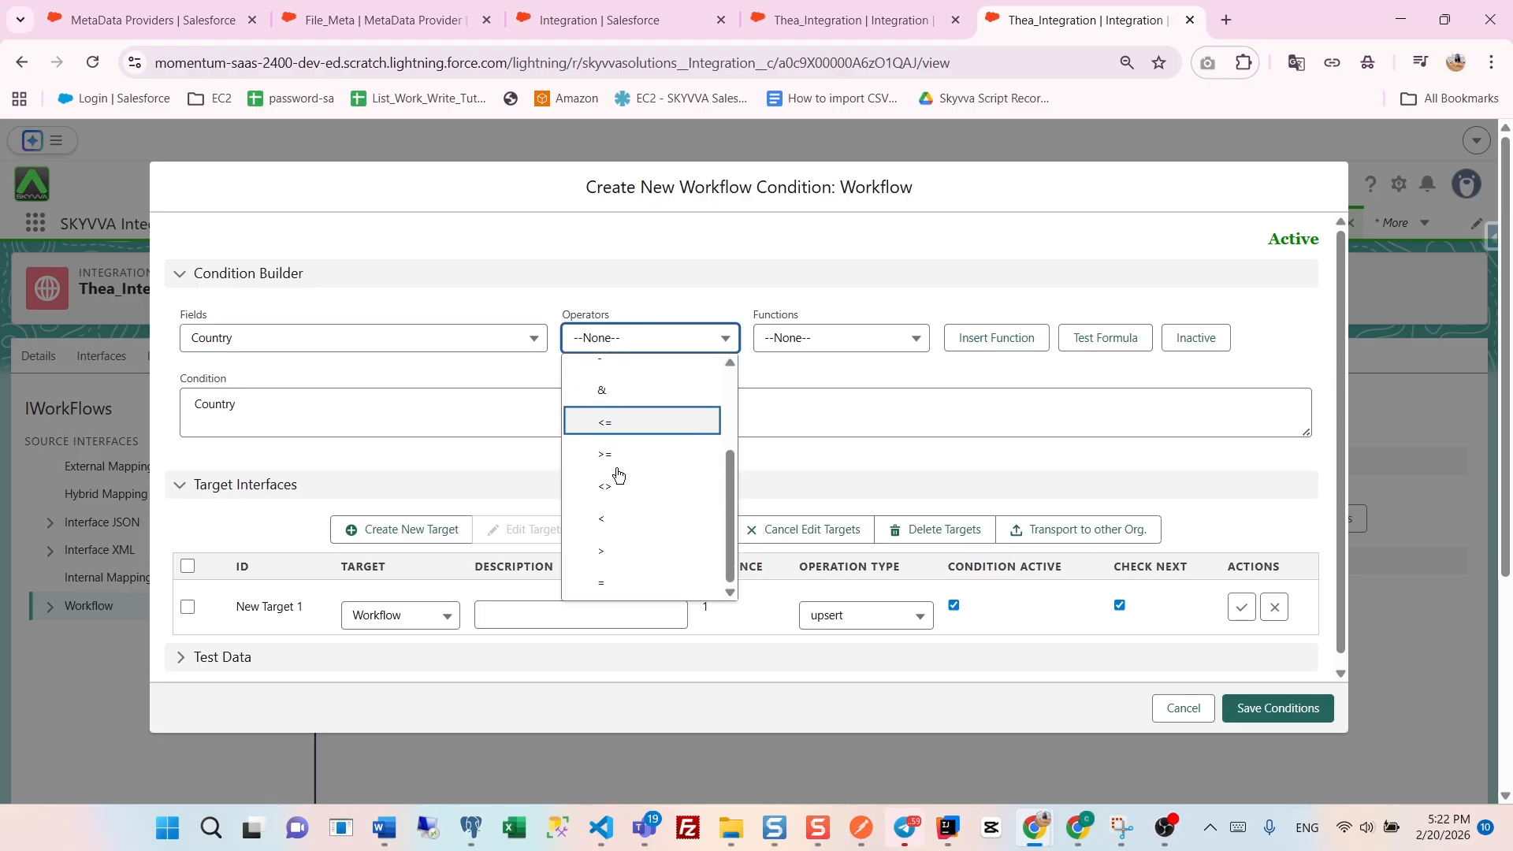
{"action": "left_click", "coordinate": [605, 582]}
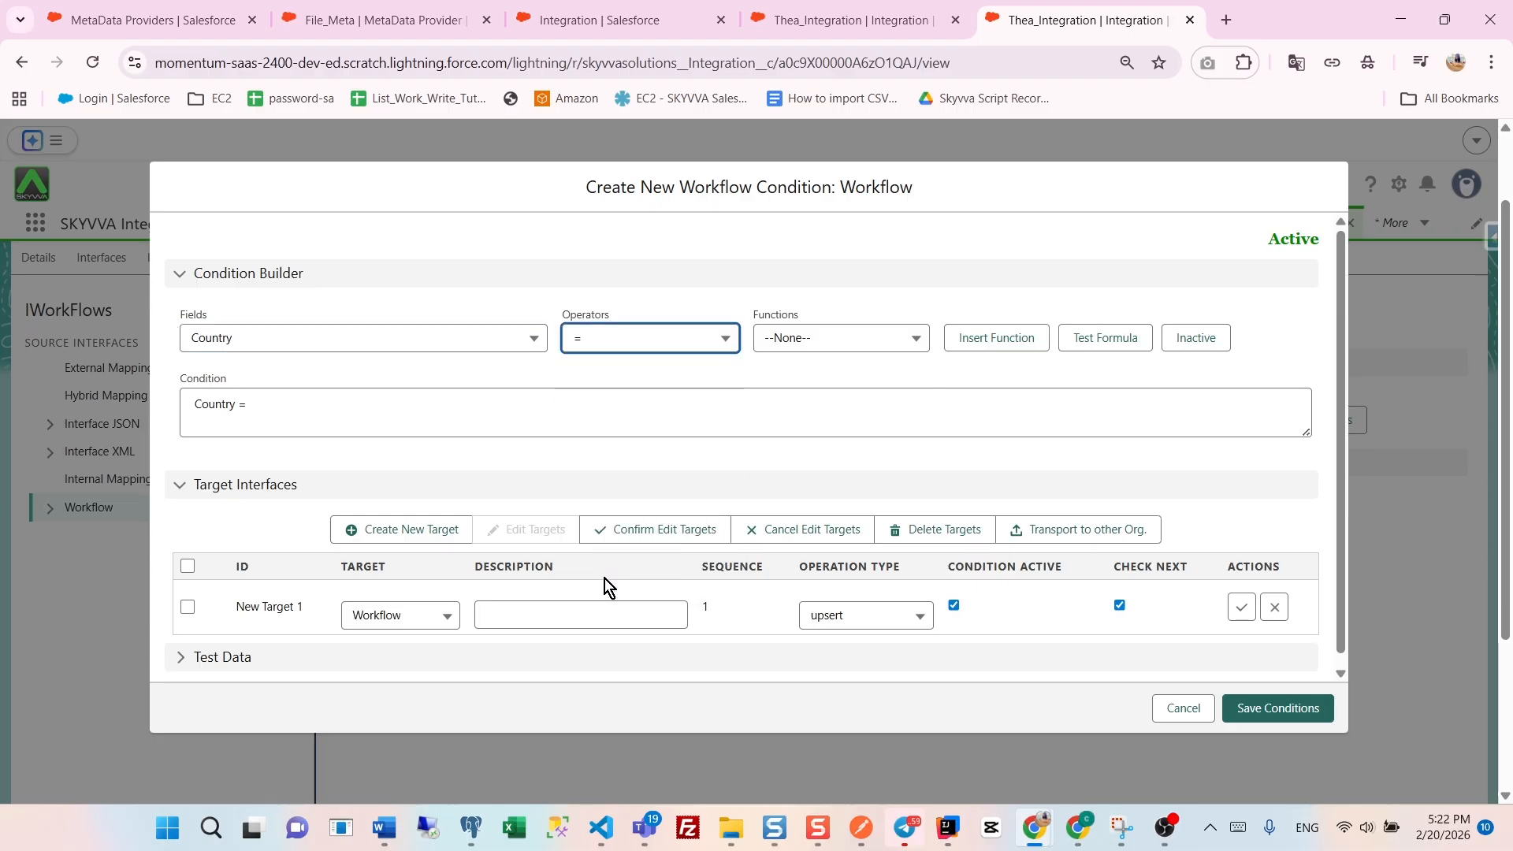
- Choose the IFNULL function, replace the condition with IFNULL(Country, 'No Country', Country) = 'Cambodia', and test the formula
{"action": "left_click", "coordinate": [814, 351]}
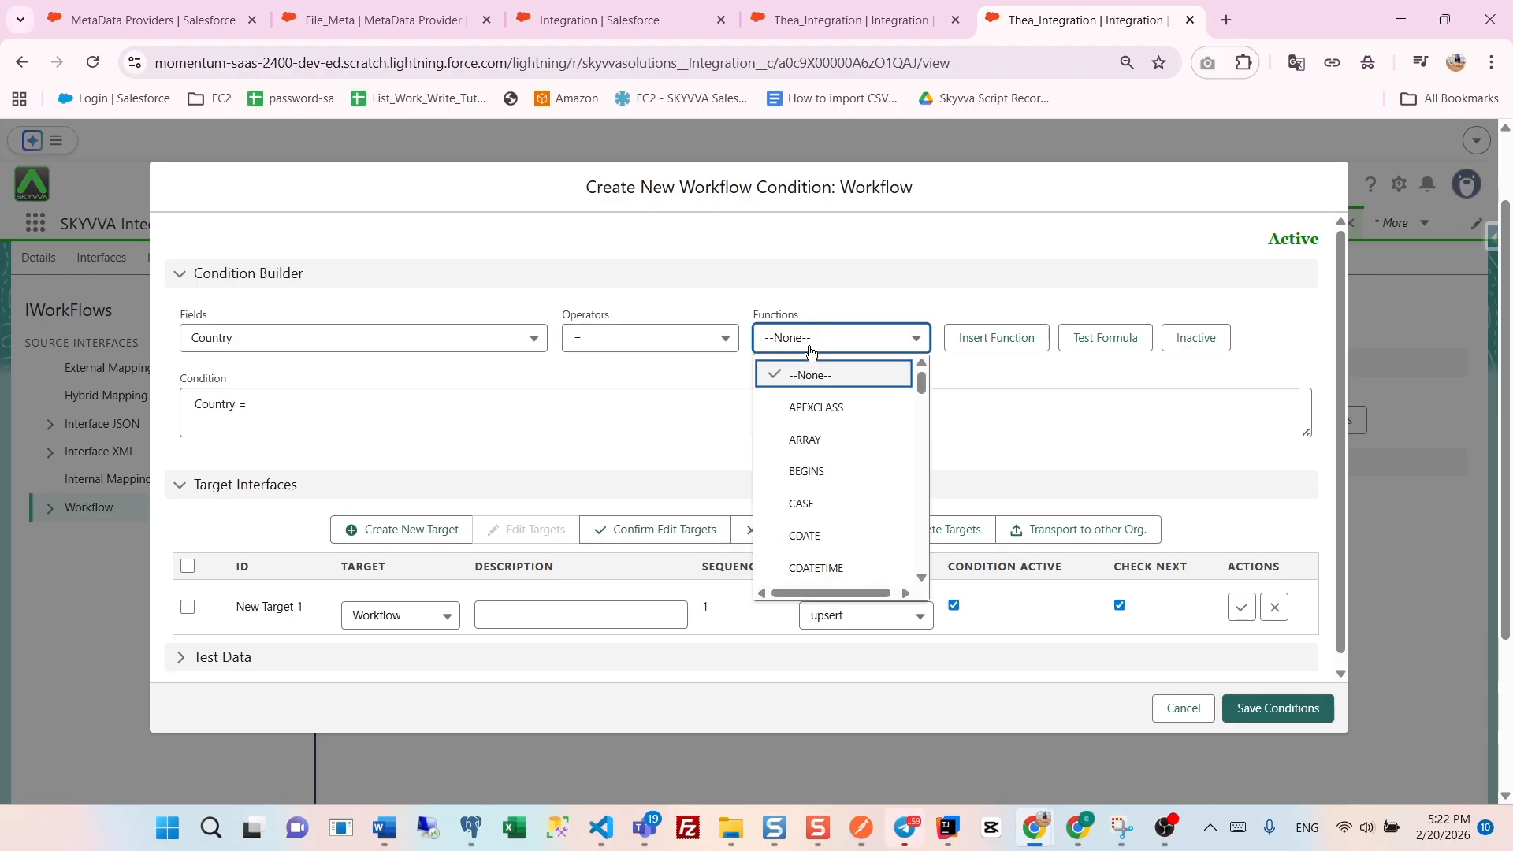
{"action": "scroll", "coordinate": [839, 441], "scroll_direction": "down", "scroll_amount": 5}
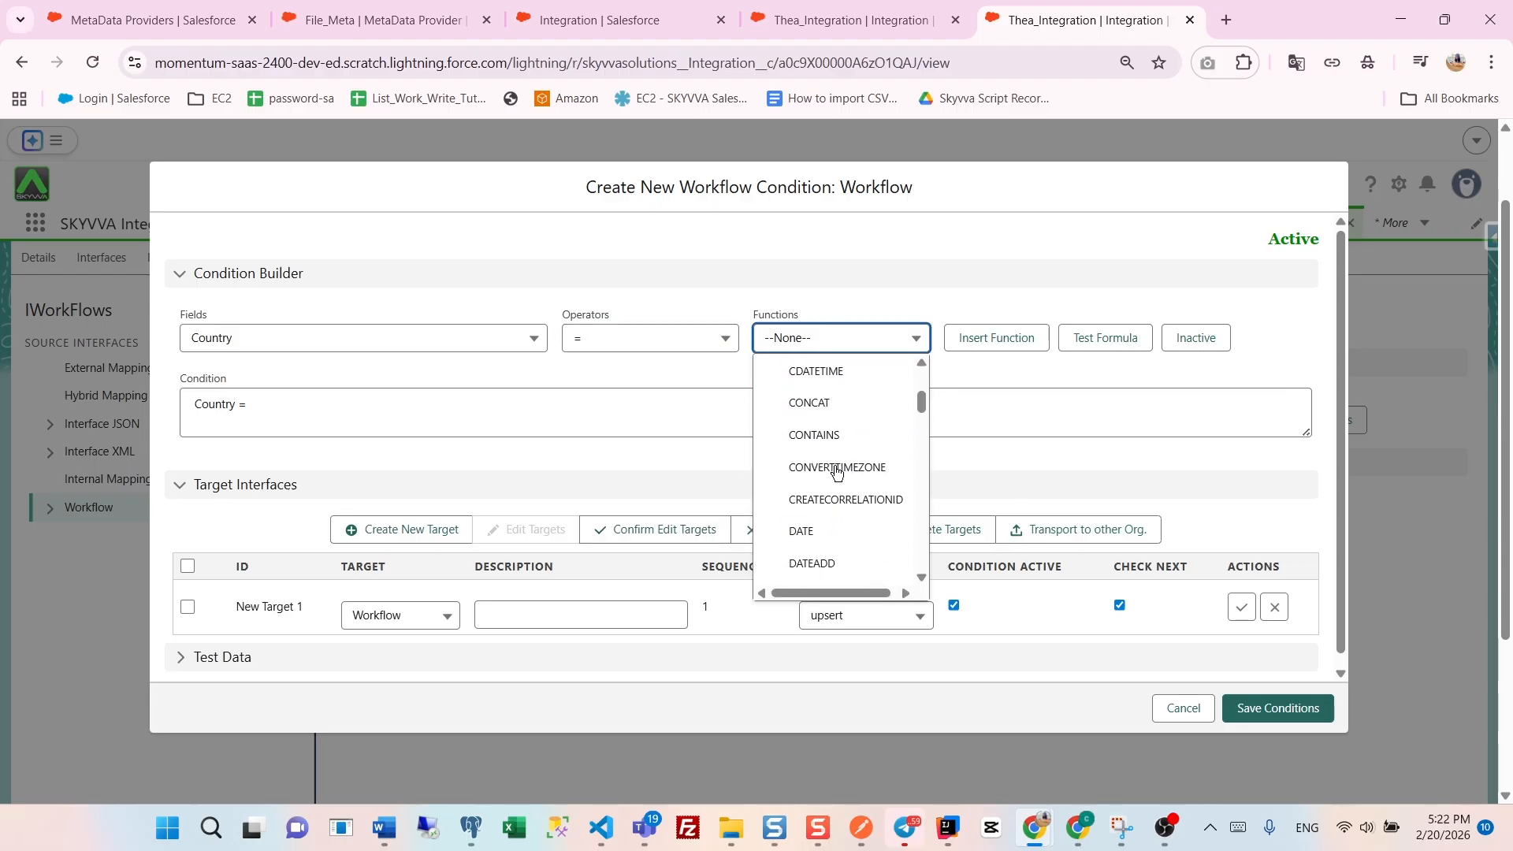
{"action": "scroll", "coordinate": [837, 473], "scroll_direction": "down", "scroll_amount": 5}
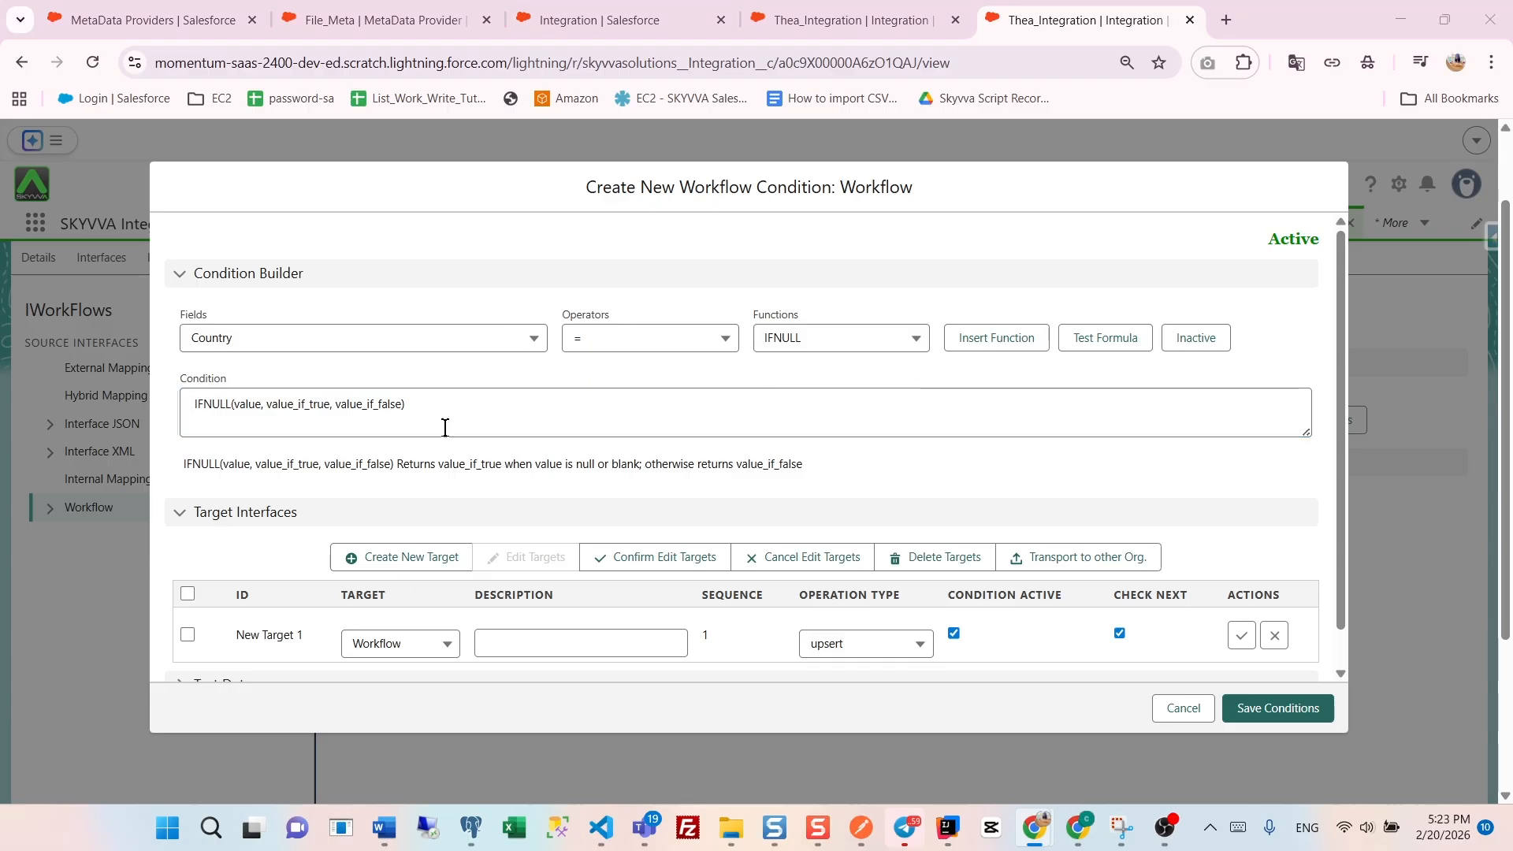
{"action": "left_click_drag", "start_coordinate": [418, 398], "coordinate": [187, 401]}
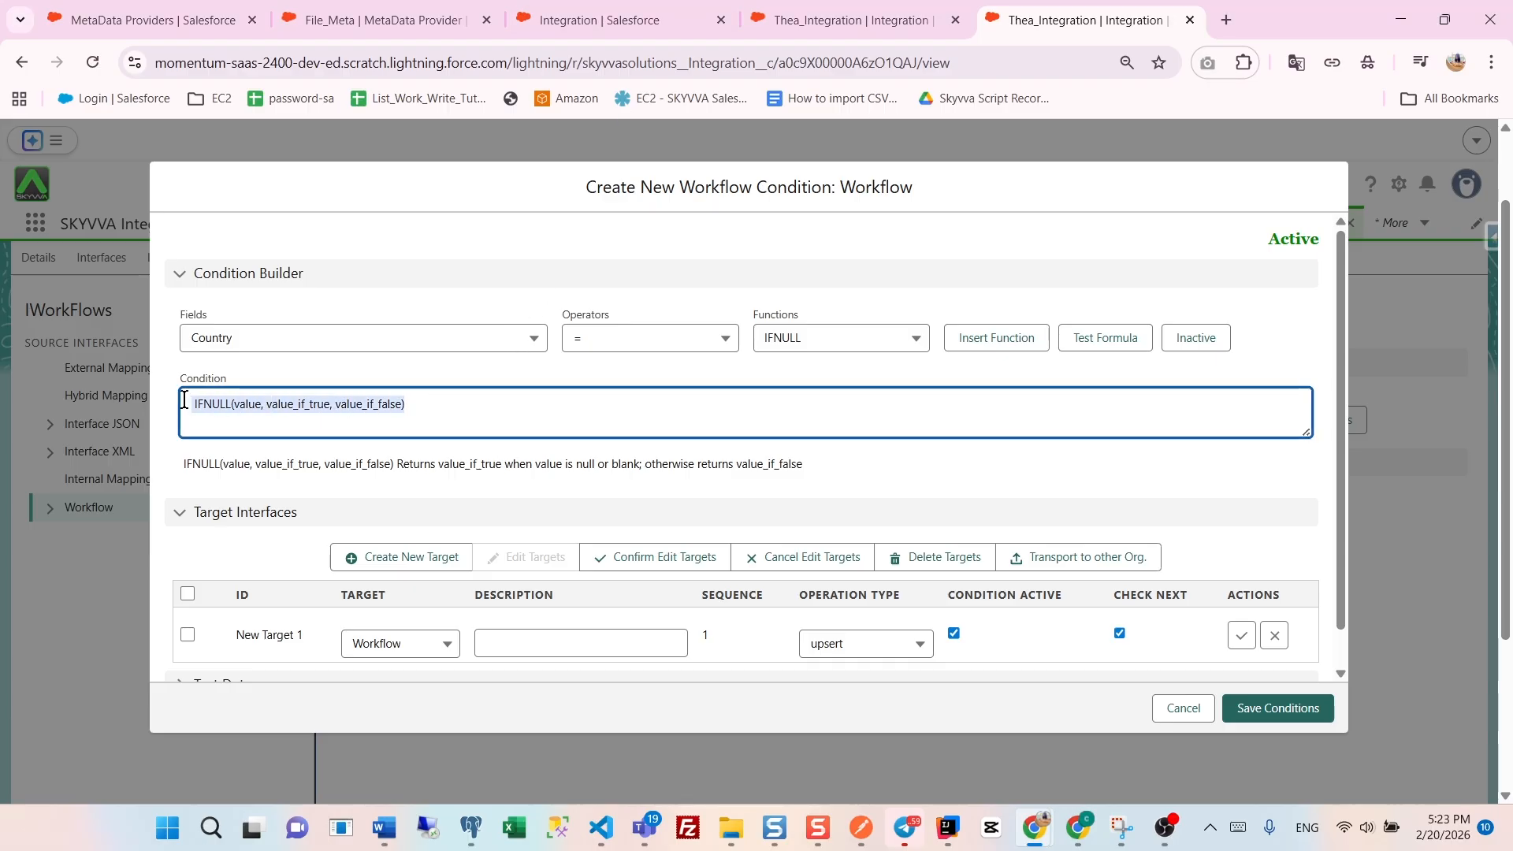
{"action": "type", "text": "IFNULL(Country, 'No Country', Country) = 'Cambodia'"}
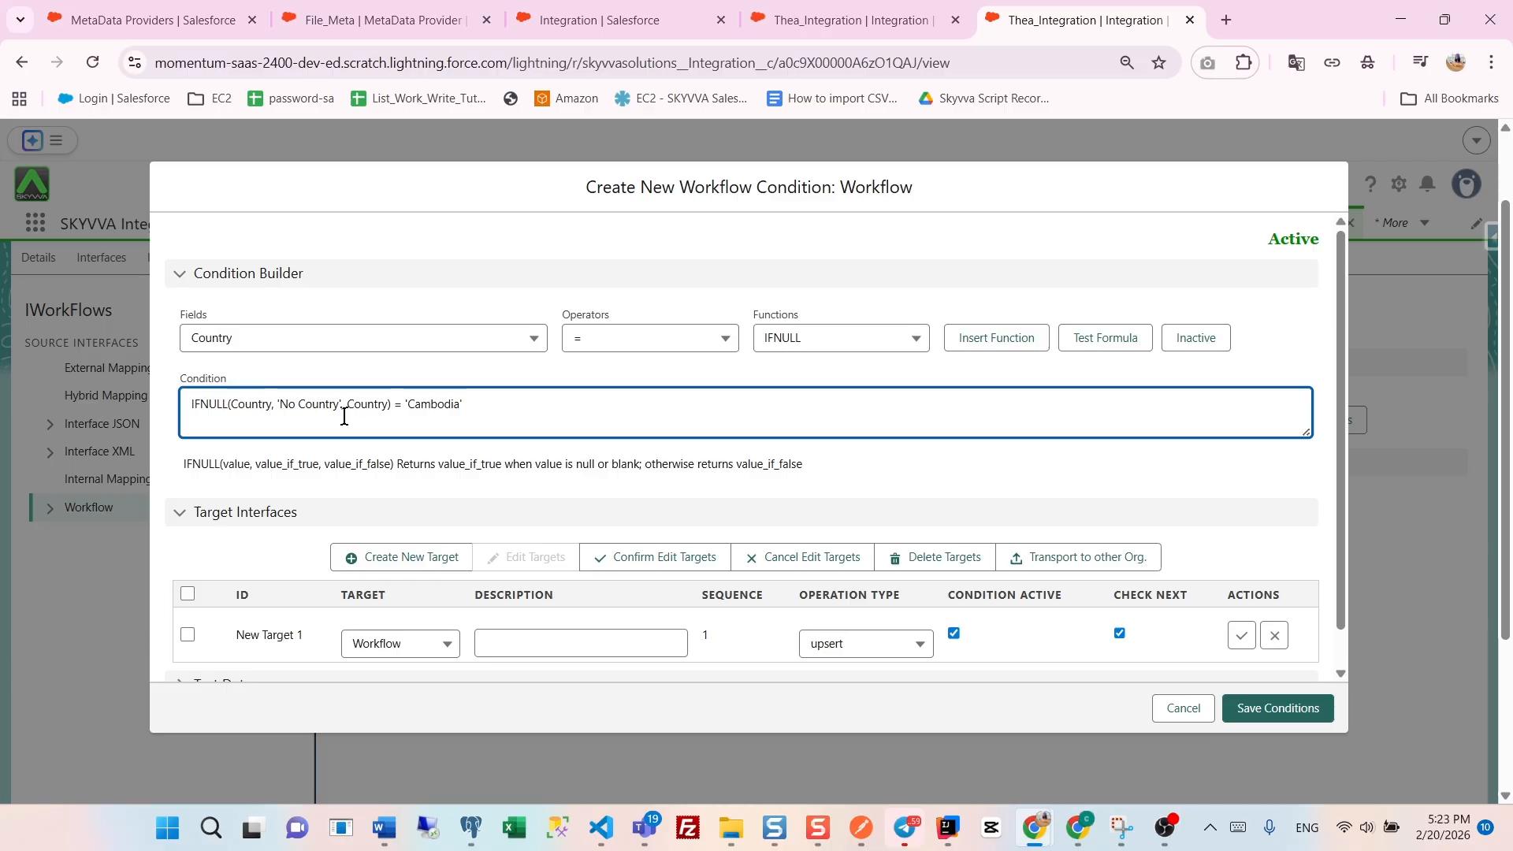
{"action": "left_click", "coordinate": [1115, 342]}
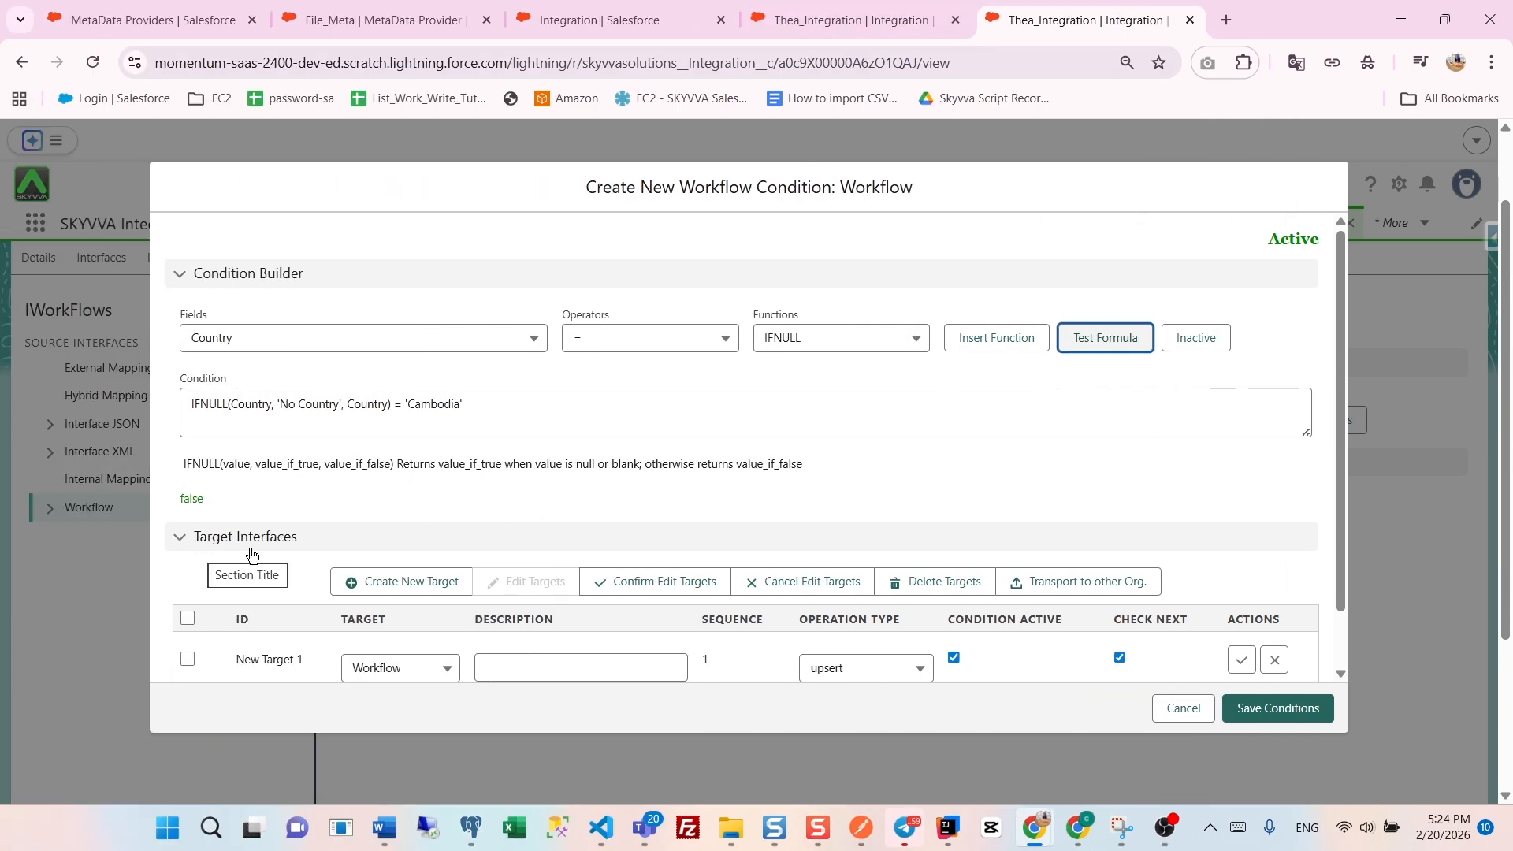
- Select upsert as the operation type for the condition's Workflow target interface
{"action": "scroll", "coordinate": [315, 549], "scroll_direction": "down", "scroll_amount": 1}
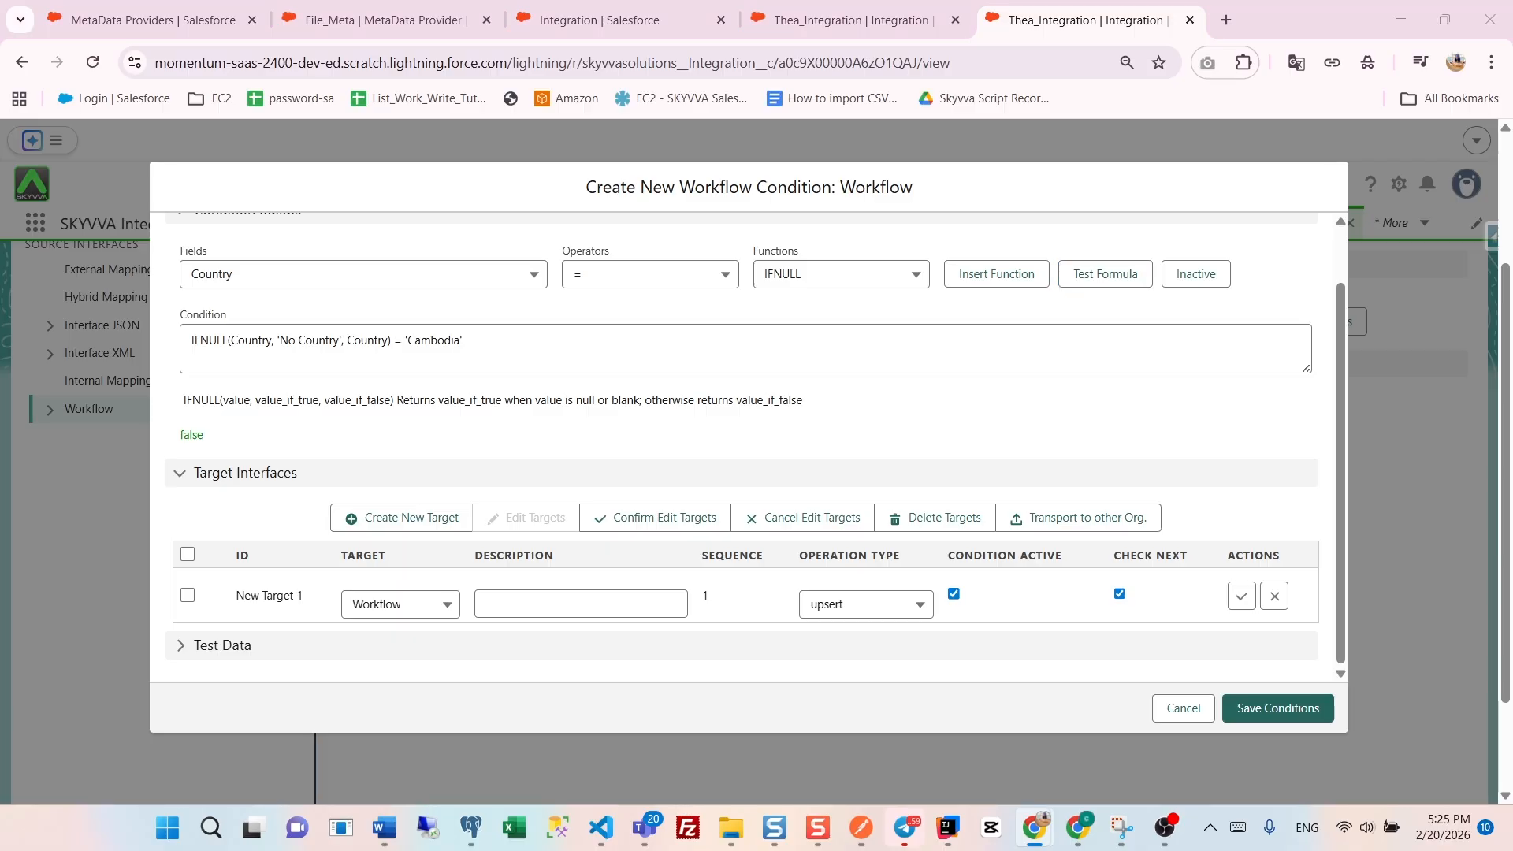
{"action": "left_click", "coordinate": [880, 607]}
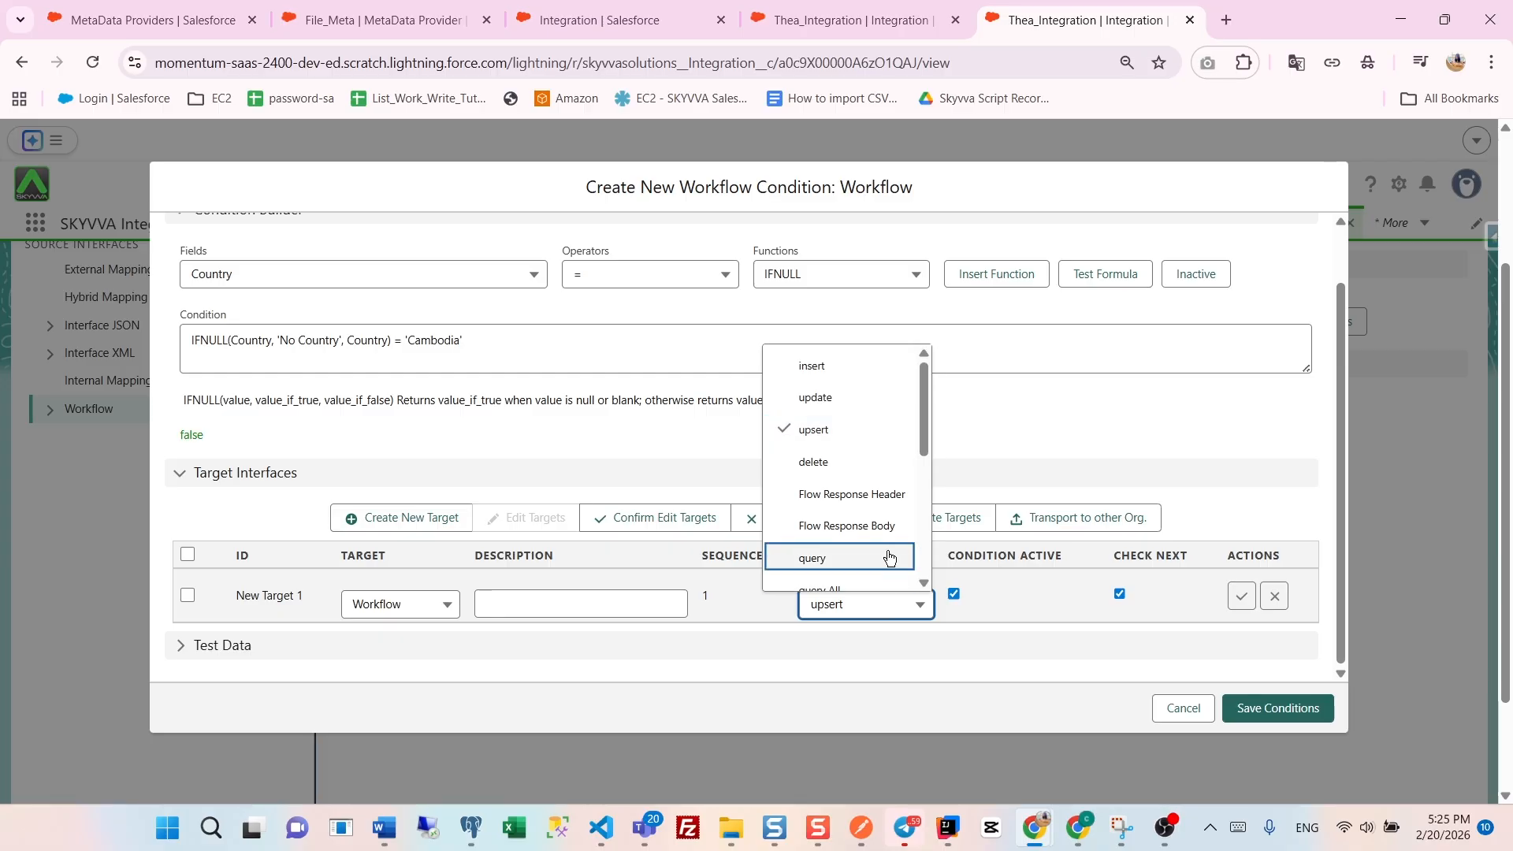
{"action": "left_click", "coordinate": [840, 439]}
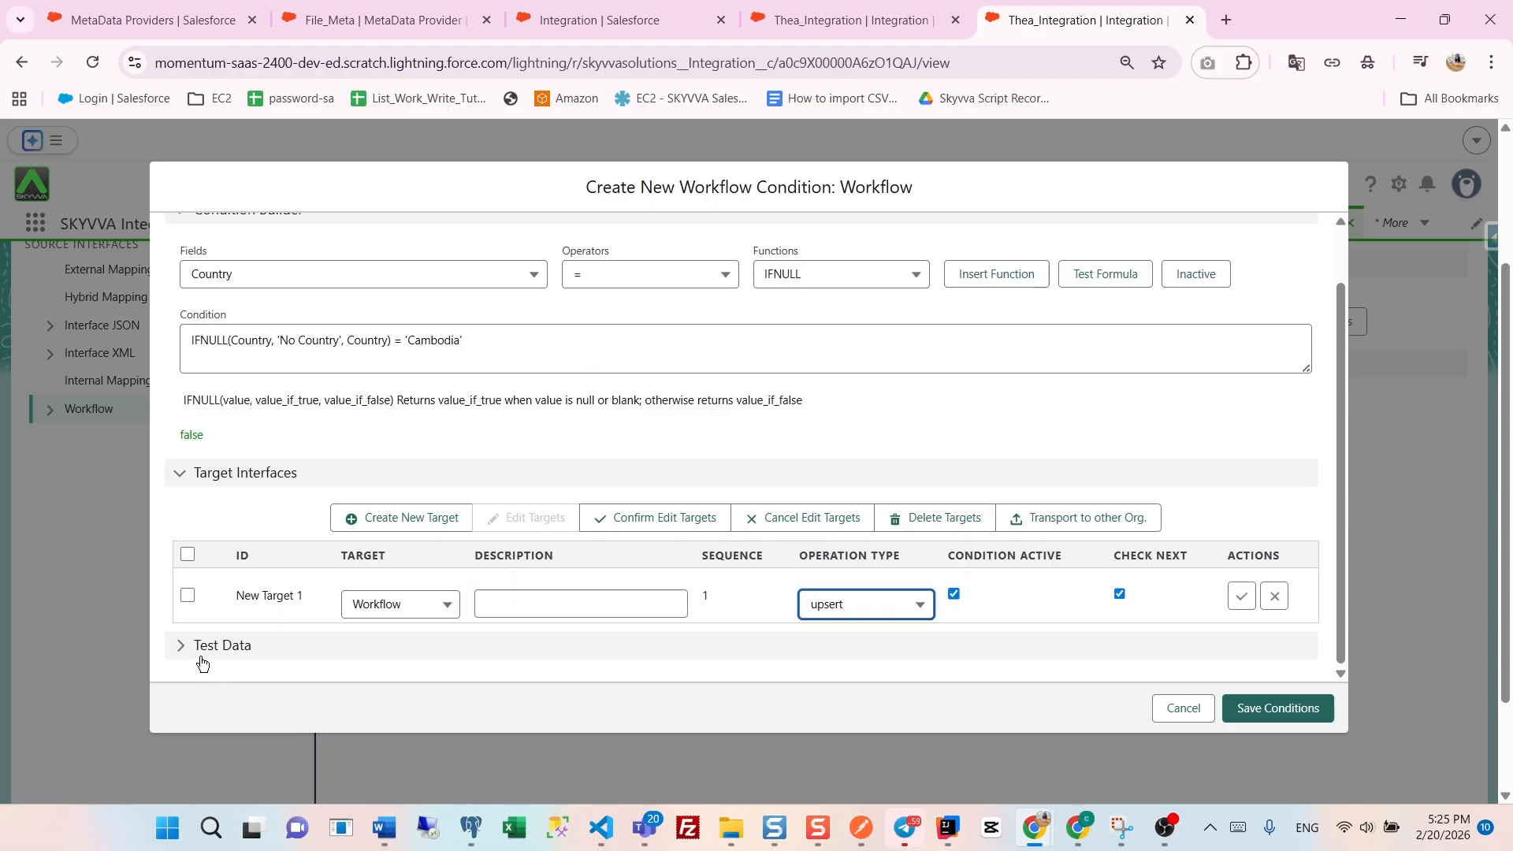
- Expand the condition's test data, set the Country test value to Cambodia, and save it
{"action": "left_click", "coordinate": [180, 646]}
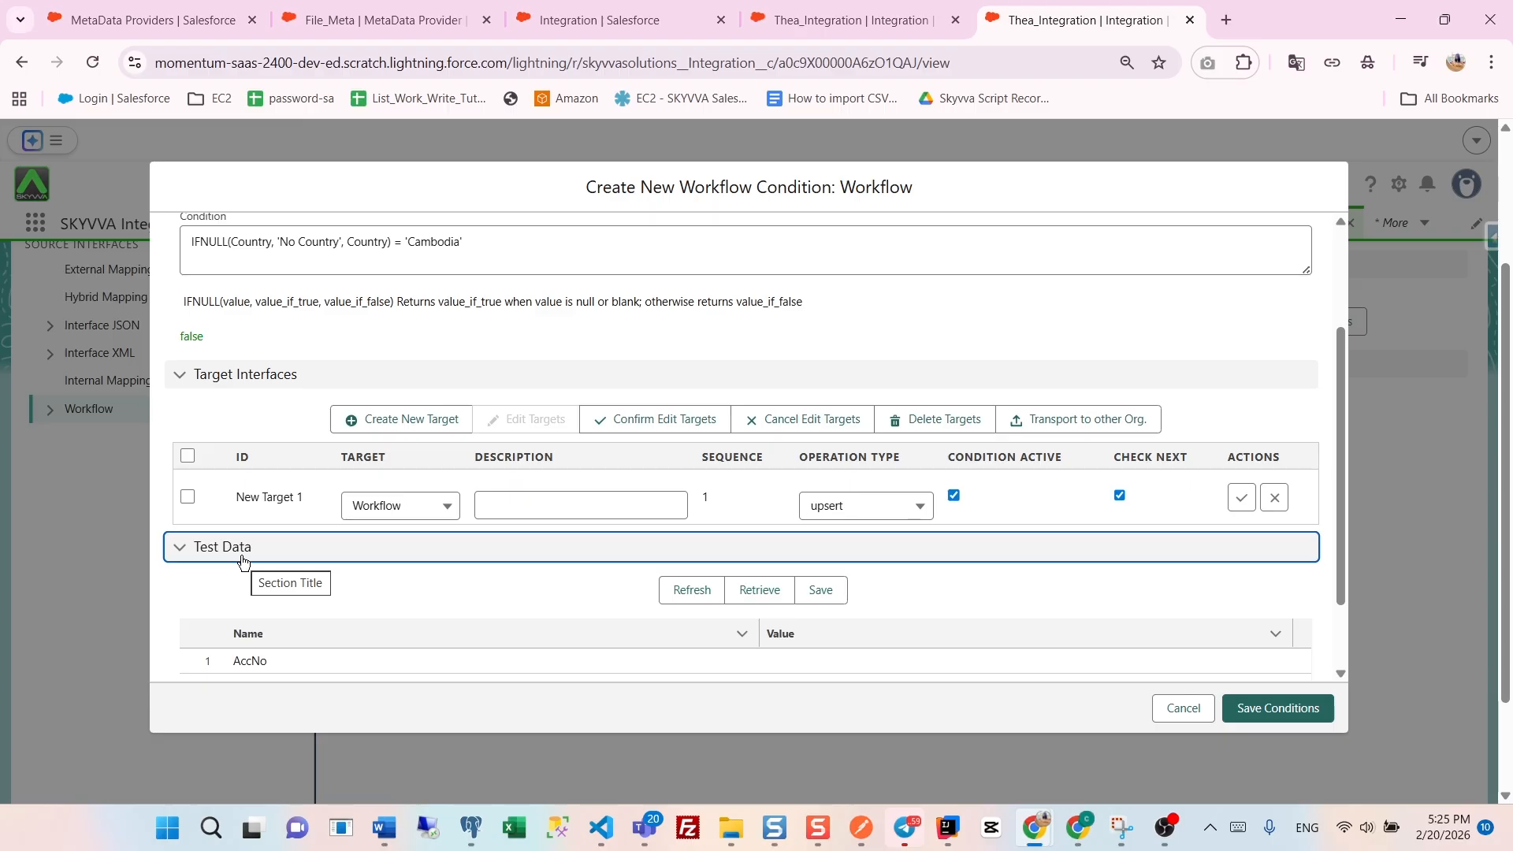
{"action": "scroll", "coordinate": [288, 597], "scroll_direction": "down", "scroll_amount": 2}
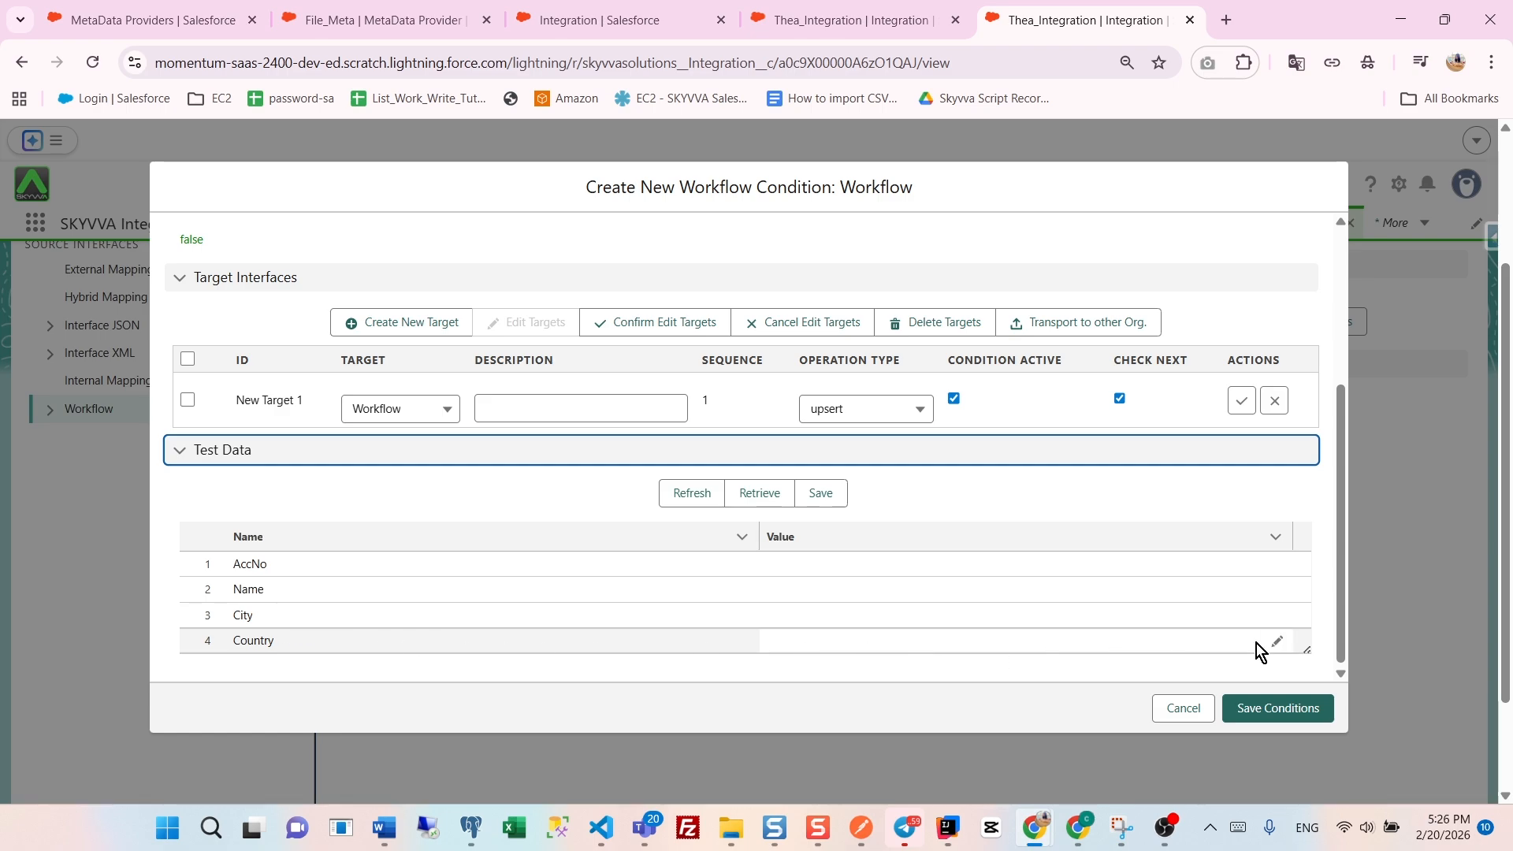
{"action": "left_click", "coordinate": [1278, 640]}
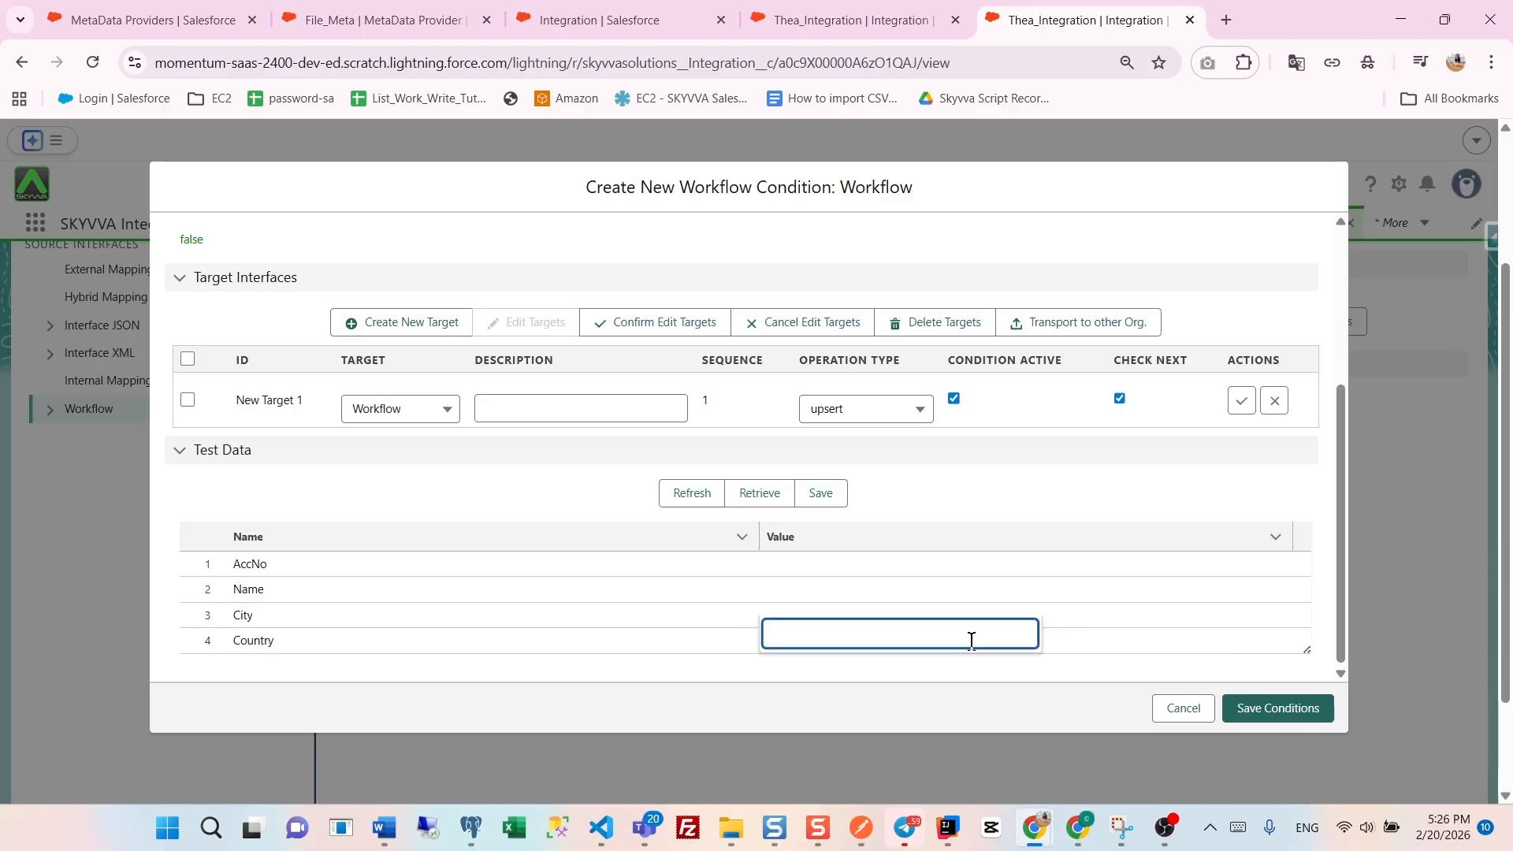
{"action": "type", "text": "Cambodia"}
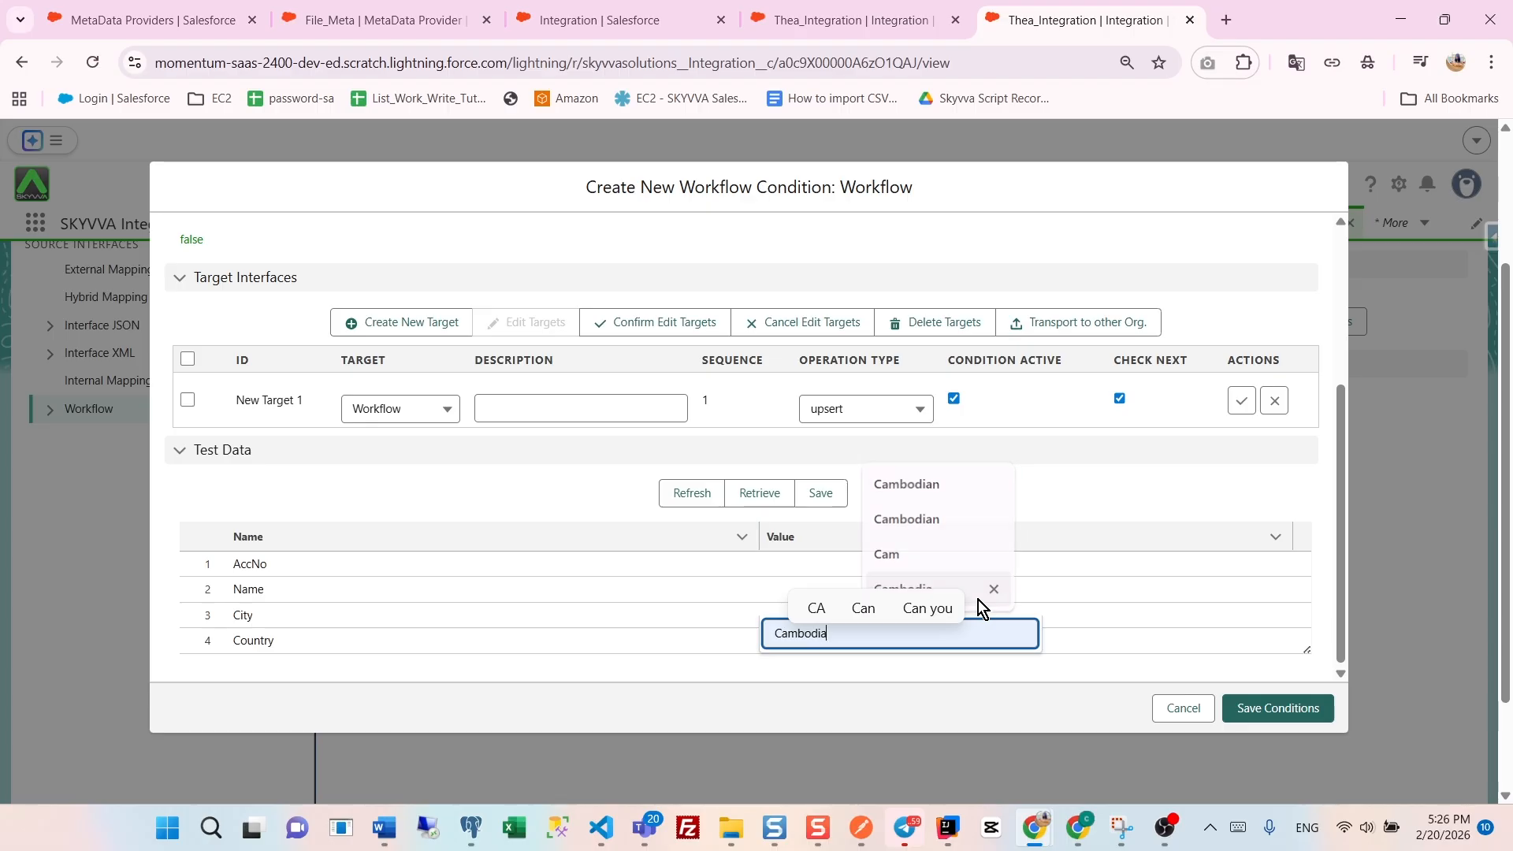
{"action": "left_click", "coordinate": [977, 599]}
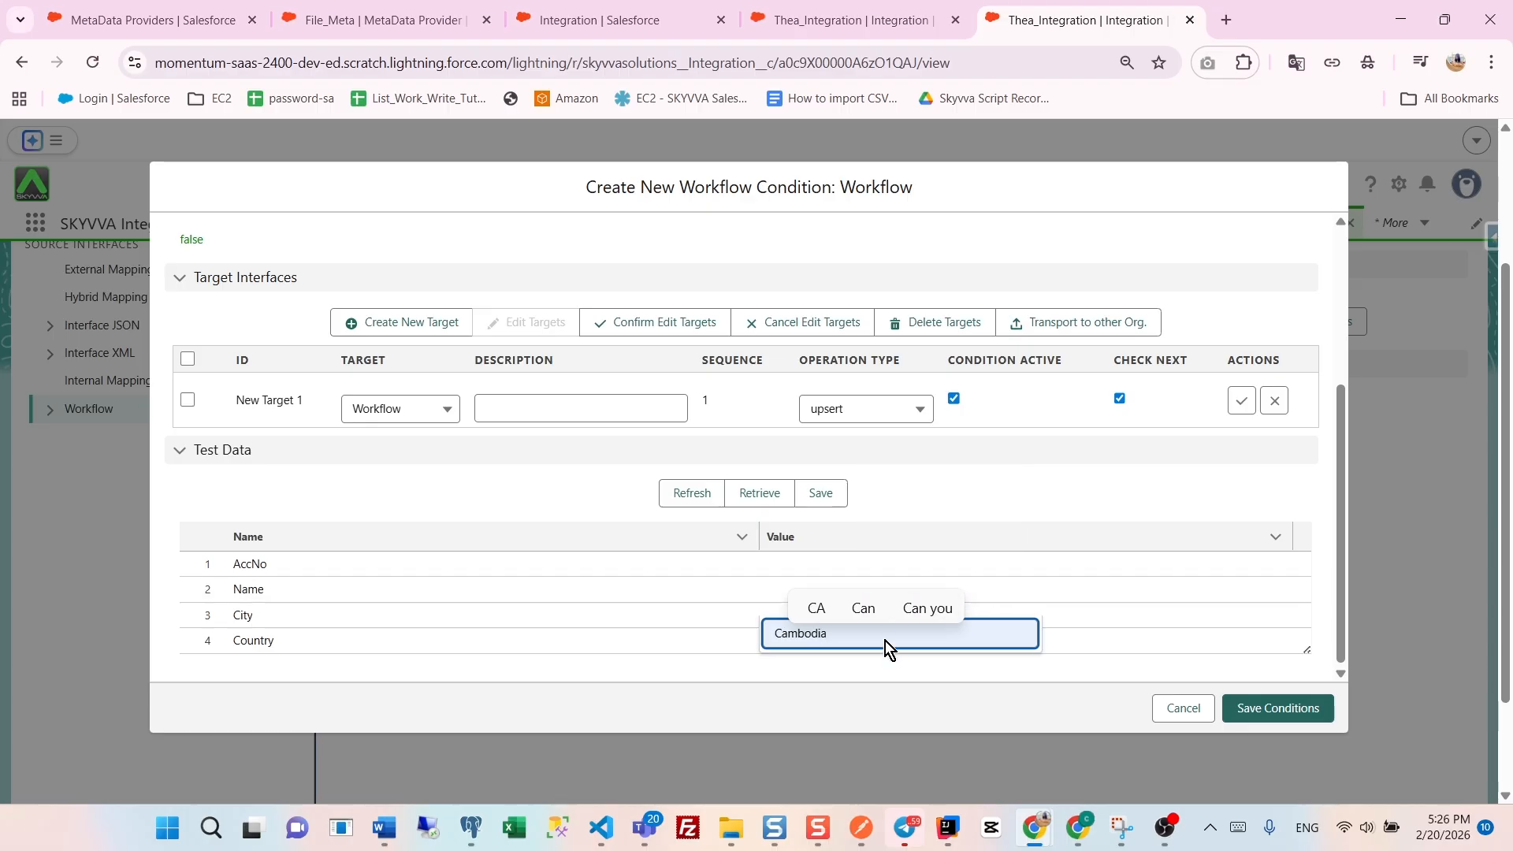
{"action": "left_click", "coordinate": [835, 663]}
{"action": "scroll", "coordinate": [811, 646], "scroll_direction": "down", "scroll_amount": 1}
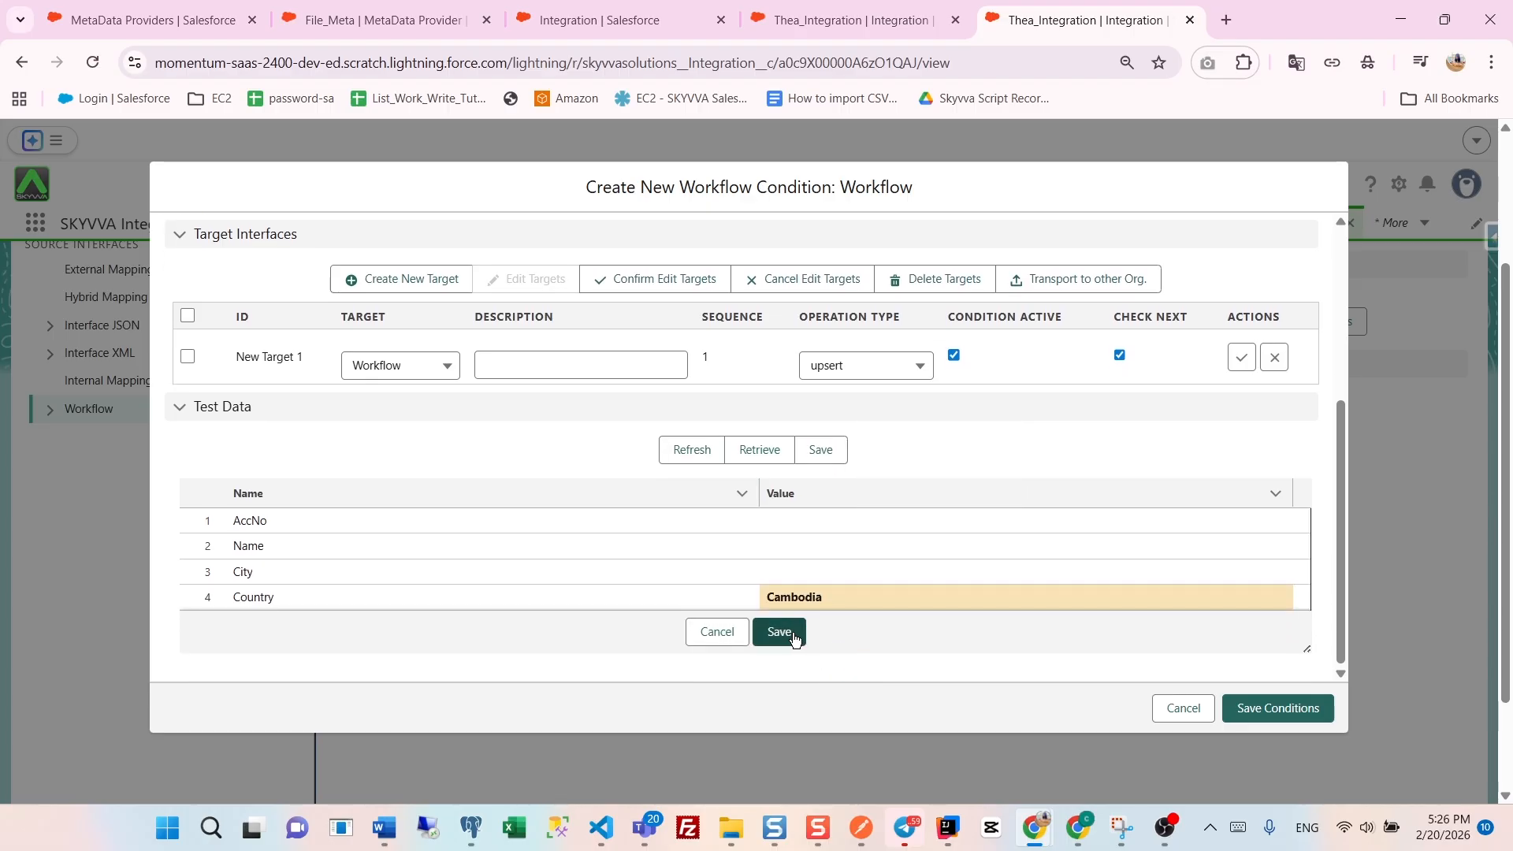
{"action": "left_click", "coordinate": [782, 635]}
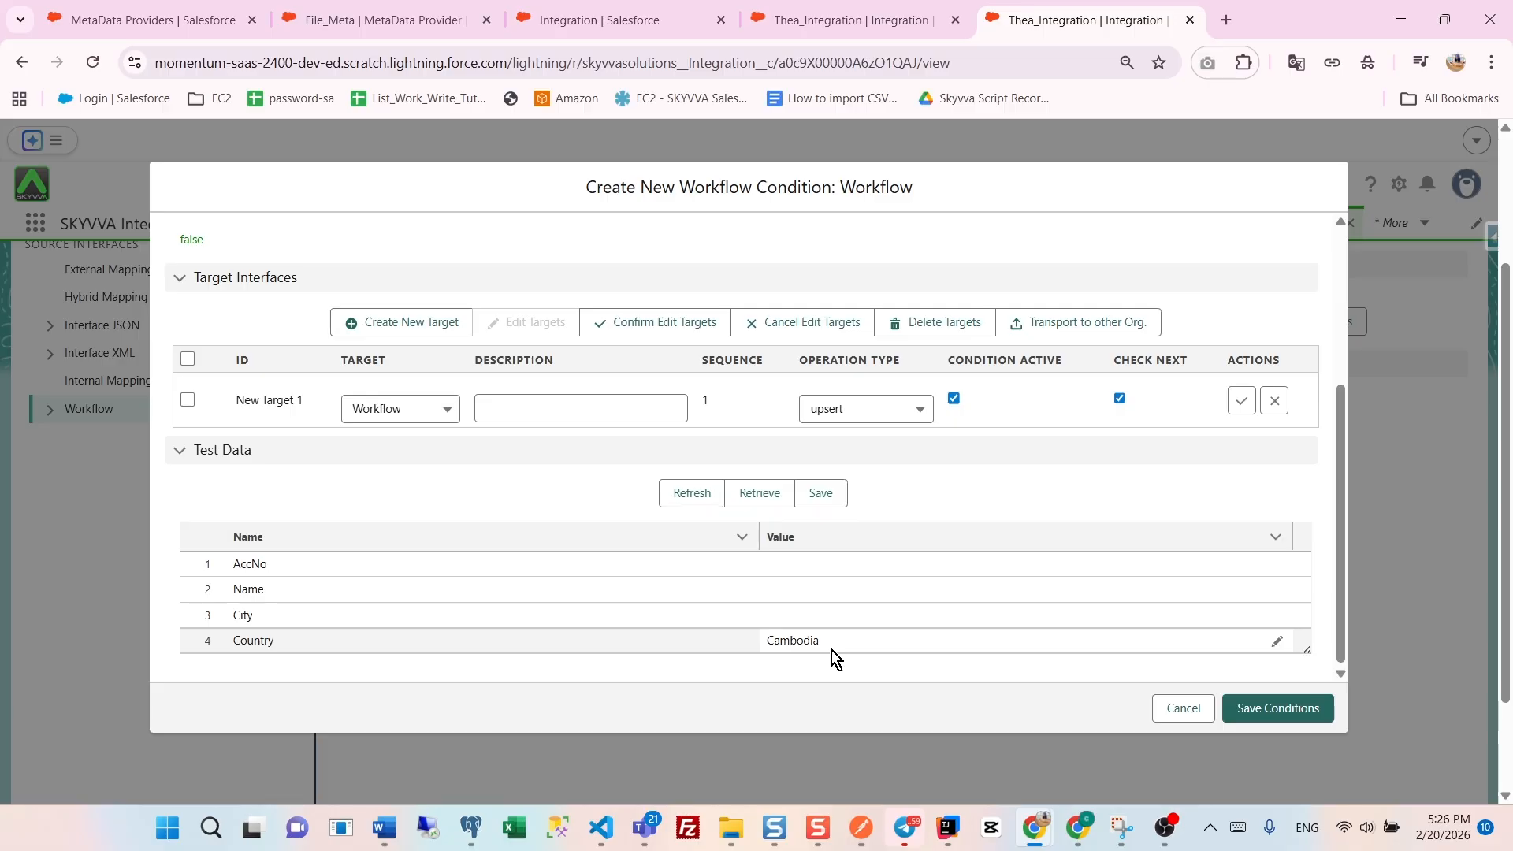
- Retest the IFNULL formula against the saved test data and save the workflow condition, expanding its entry in the conditions list
{"action": "scroll", "coordinate": [858, 532], "scroll_direction": "up", "scroll_amount": 3}
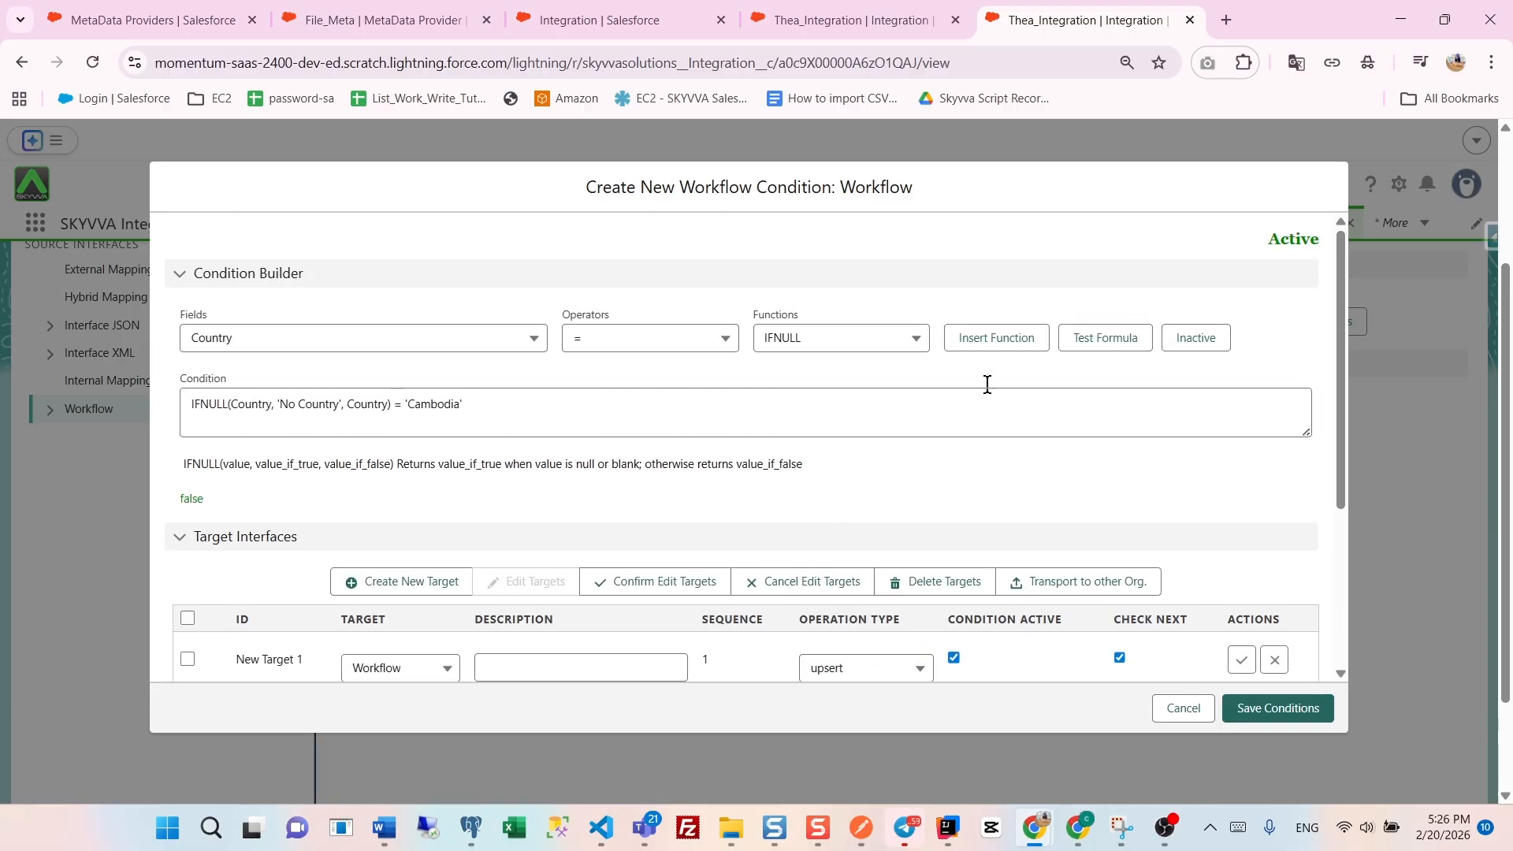
{"action": "left_click", "coordinate": [1090, 344]}
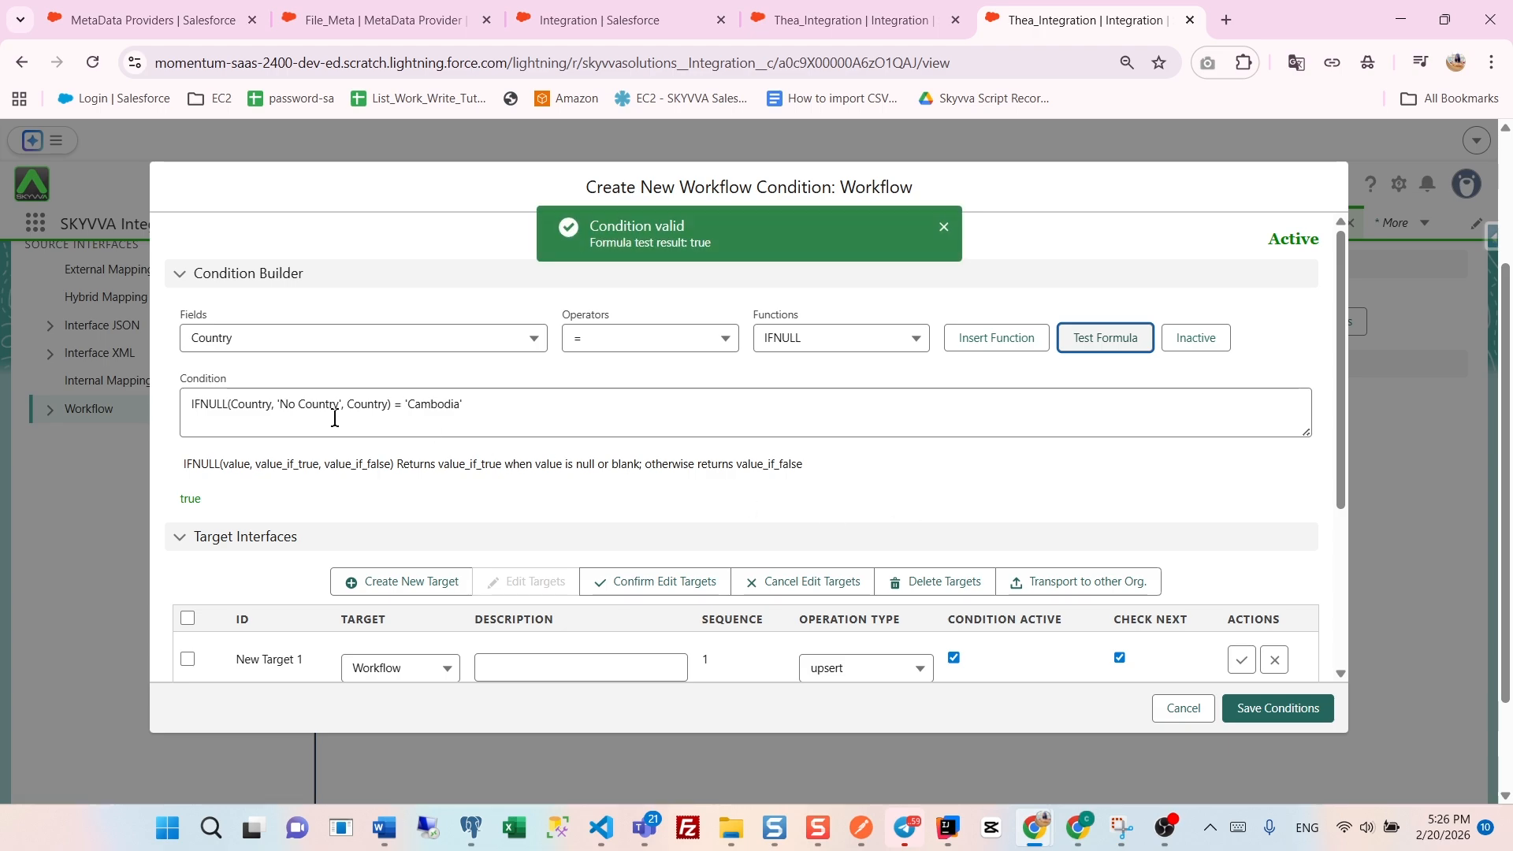
{"action": "left_click_drag", "start_coordinate": [209, 505], "coordinate": [167, 504]}
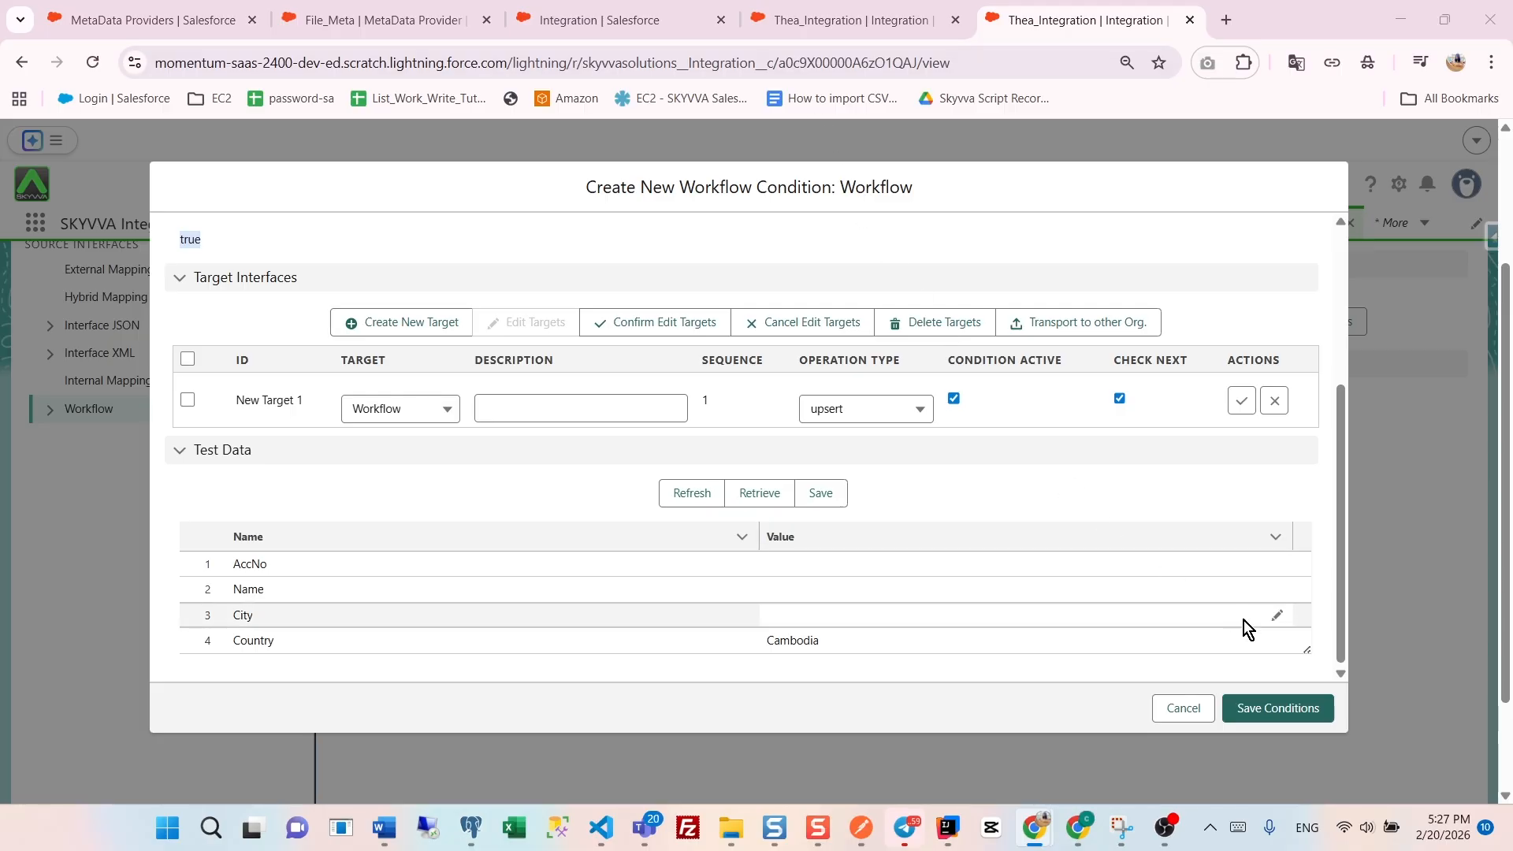
{"action": "left_click", "coordinate": [1288, 709]}
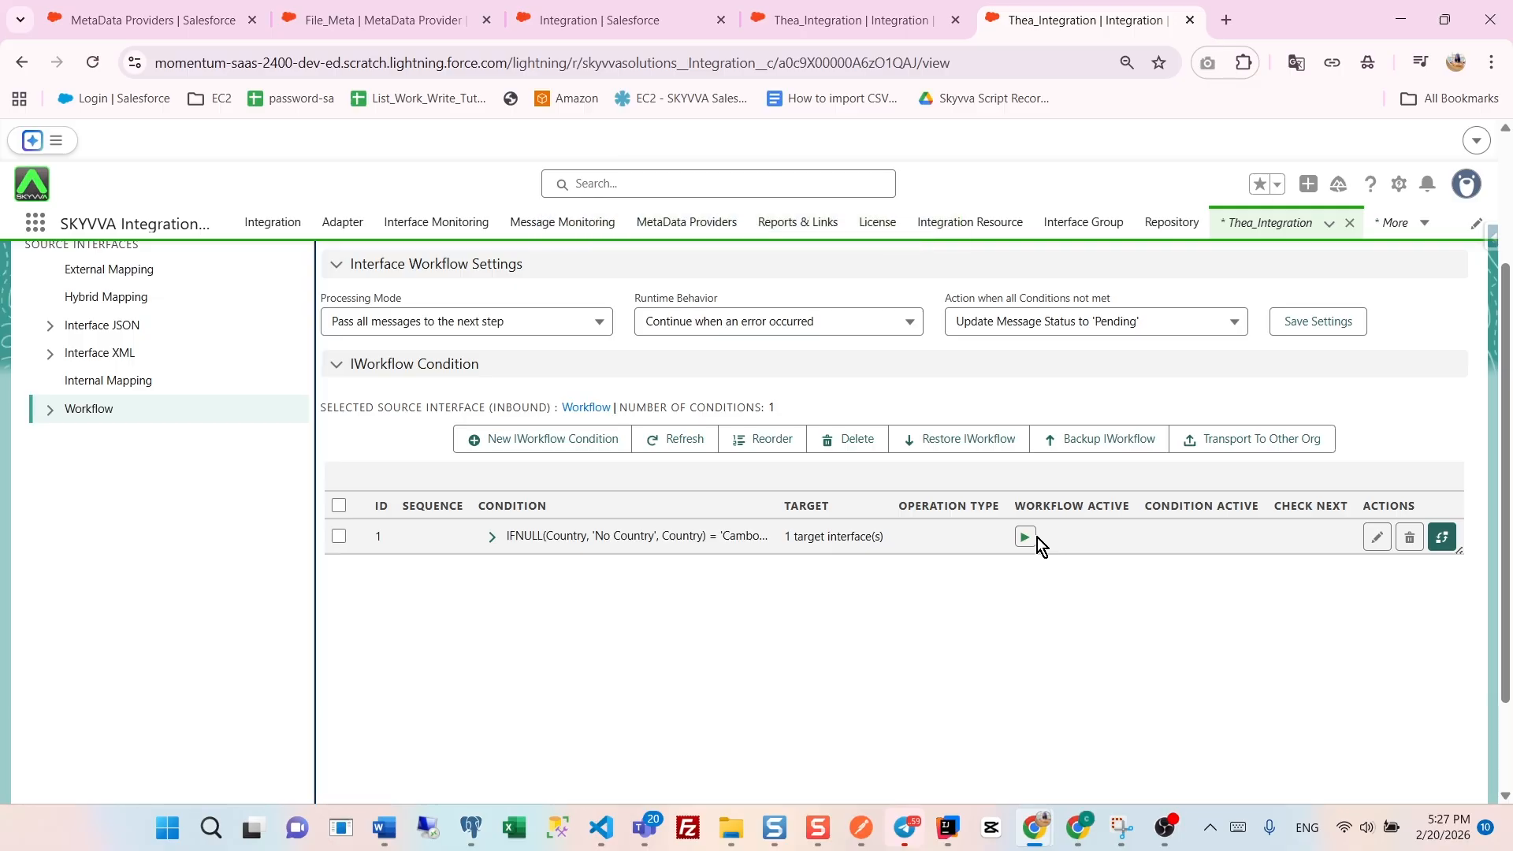
{"action": "left_click", "coordinate": [492, 536]}
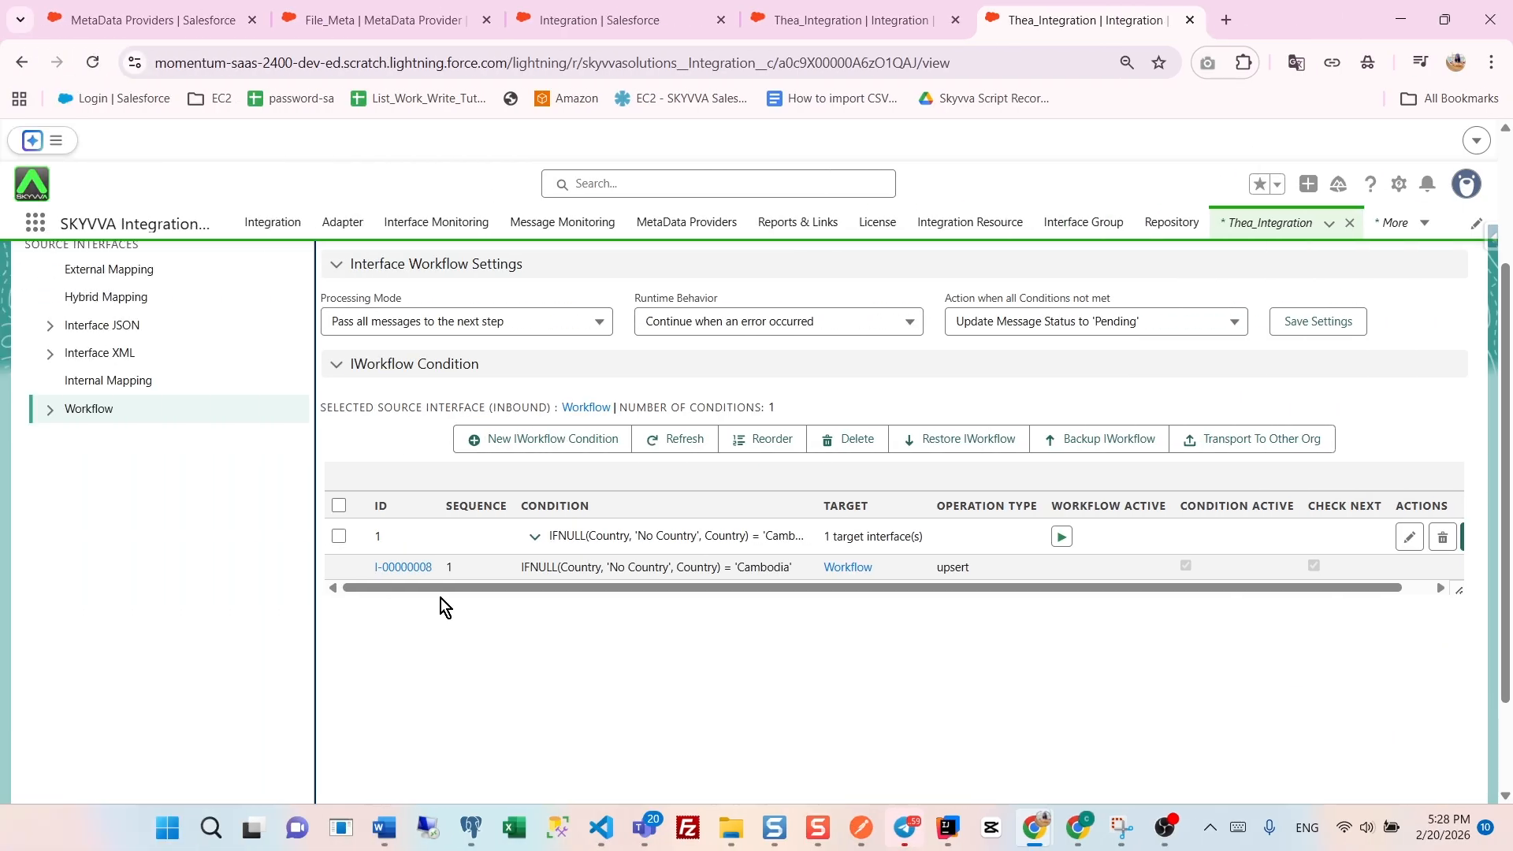
- Create and save a second IWorkflow condition City ='PP' for the Workflow interface, and expand its target details
{"action": "left_click", "coordinate": [511, 441]}
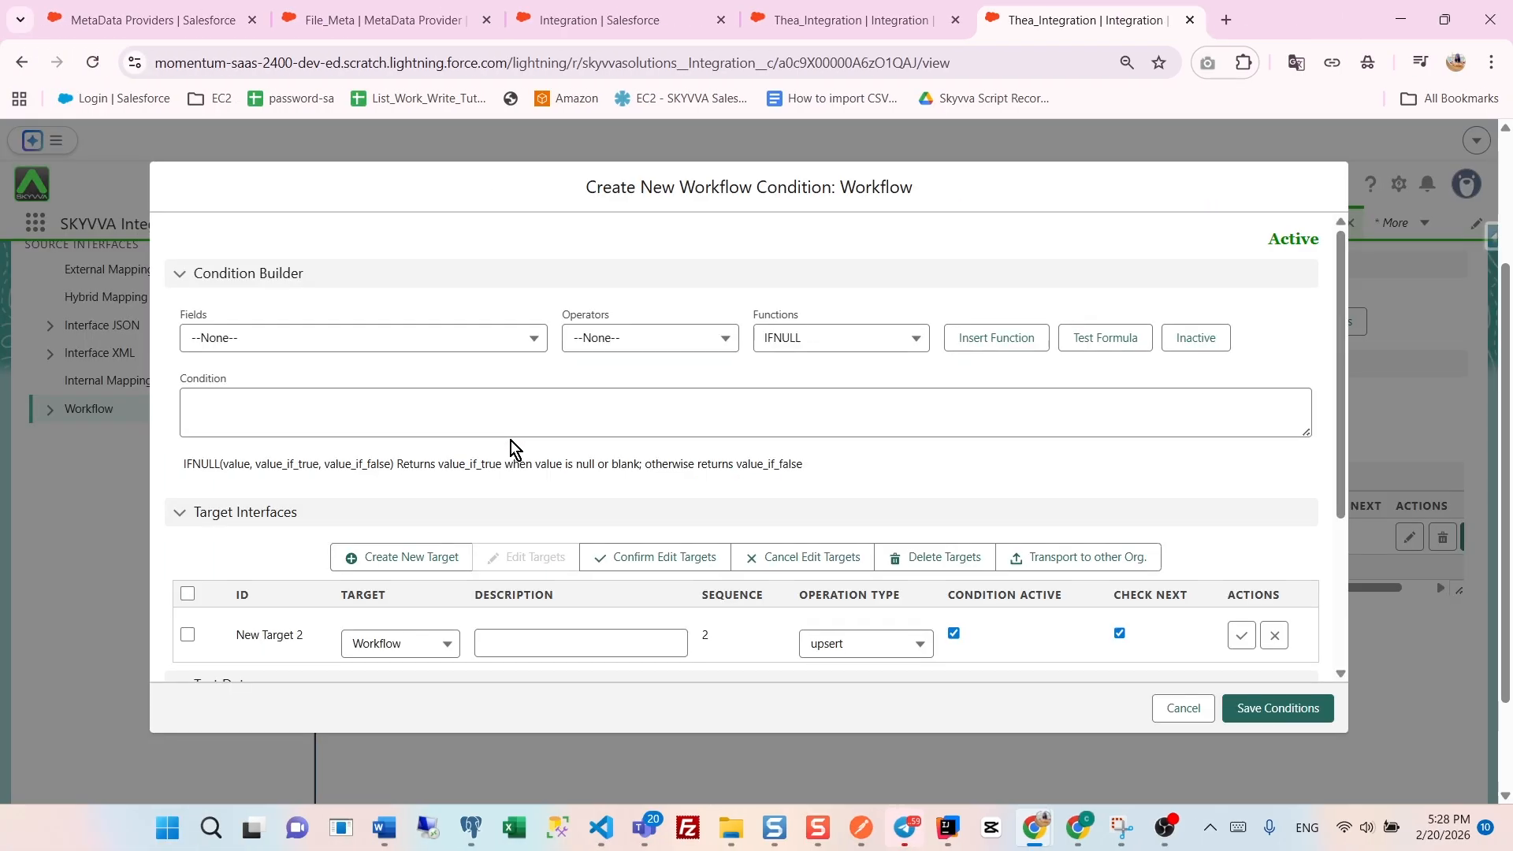
{"action": "left_click", "coordinate": [401, 337]}
{"action": "left_click", "coordinate": [315, 438]}
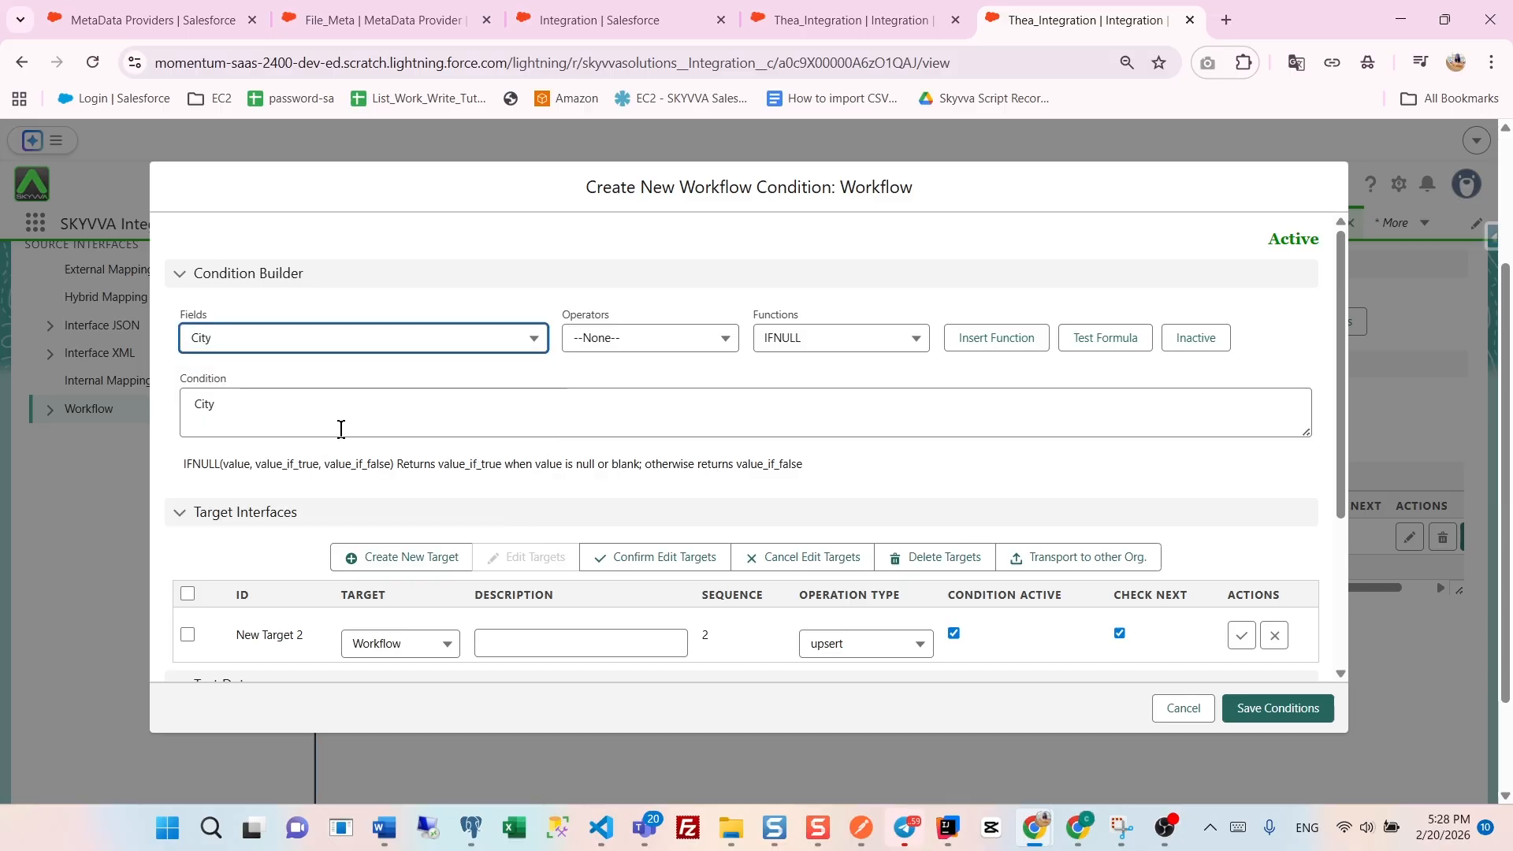
{"action": "left_click", "coordinate": [638, 339]}
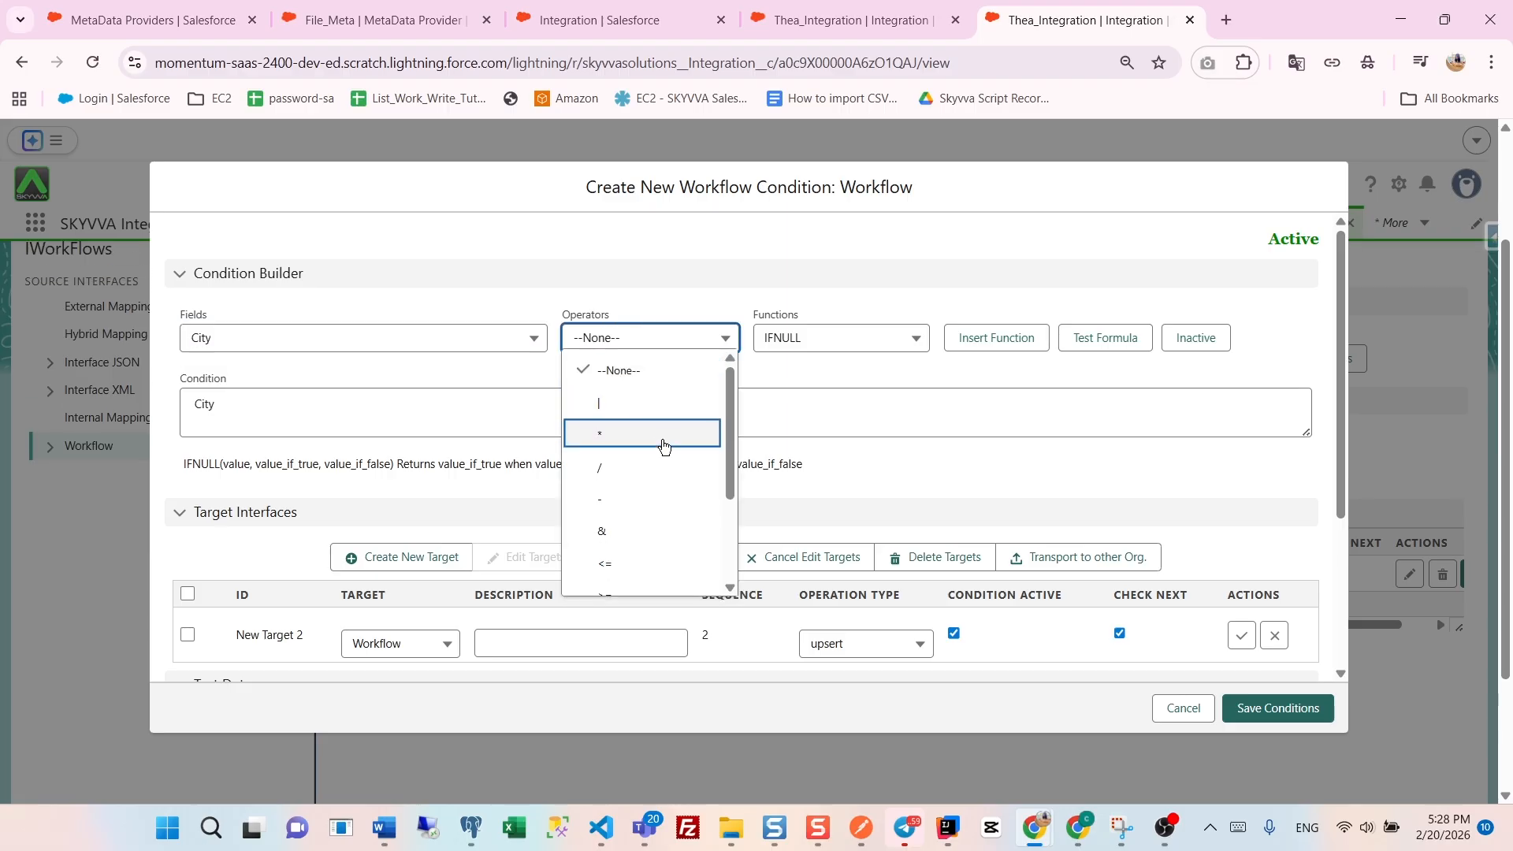
{"action": "scroll", "coordinate": [664, 488], "scroll_direction": "down", "scroll_amount": 3}
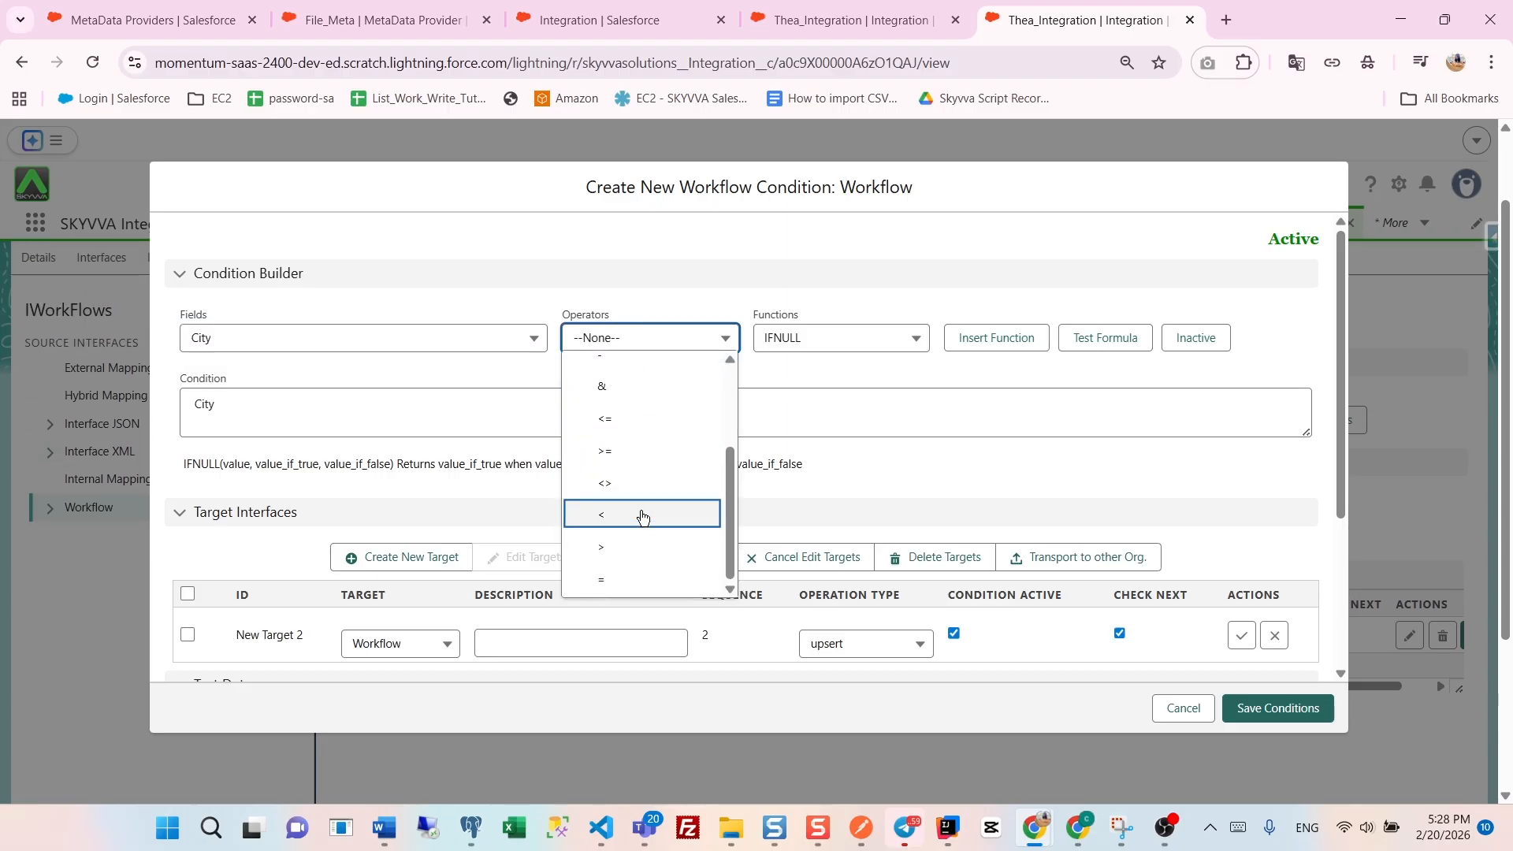
{"action": "left_click", "coordinate": [617, 583]}
{"action": "left_click", "coordinate": [270, 397]}
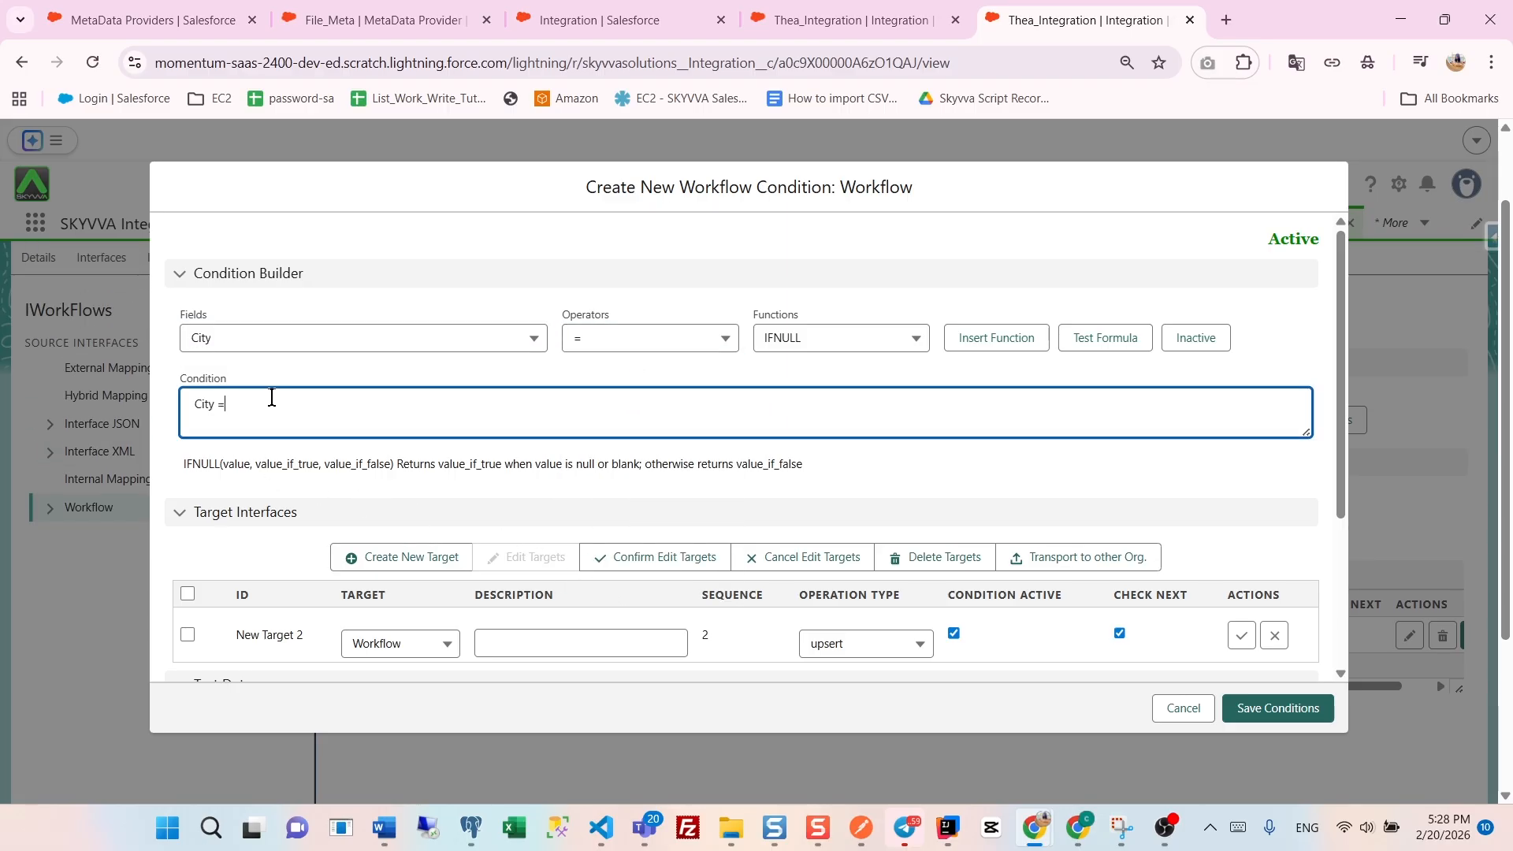
{"action": "type", "text": "\"PP"}
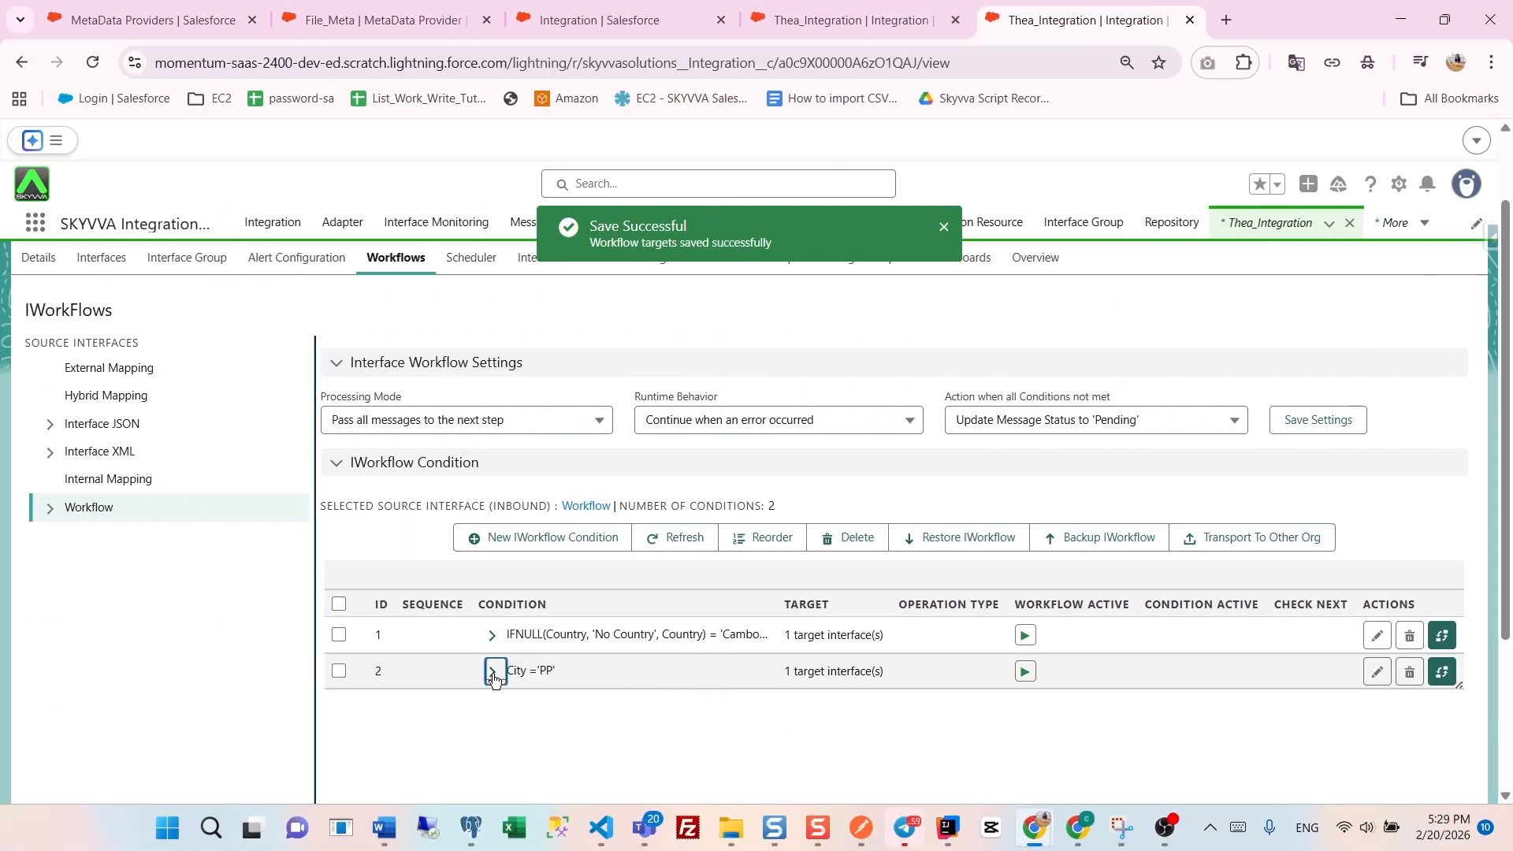
{"action": "left_click", "coordinate": [492, 670]}
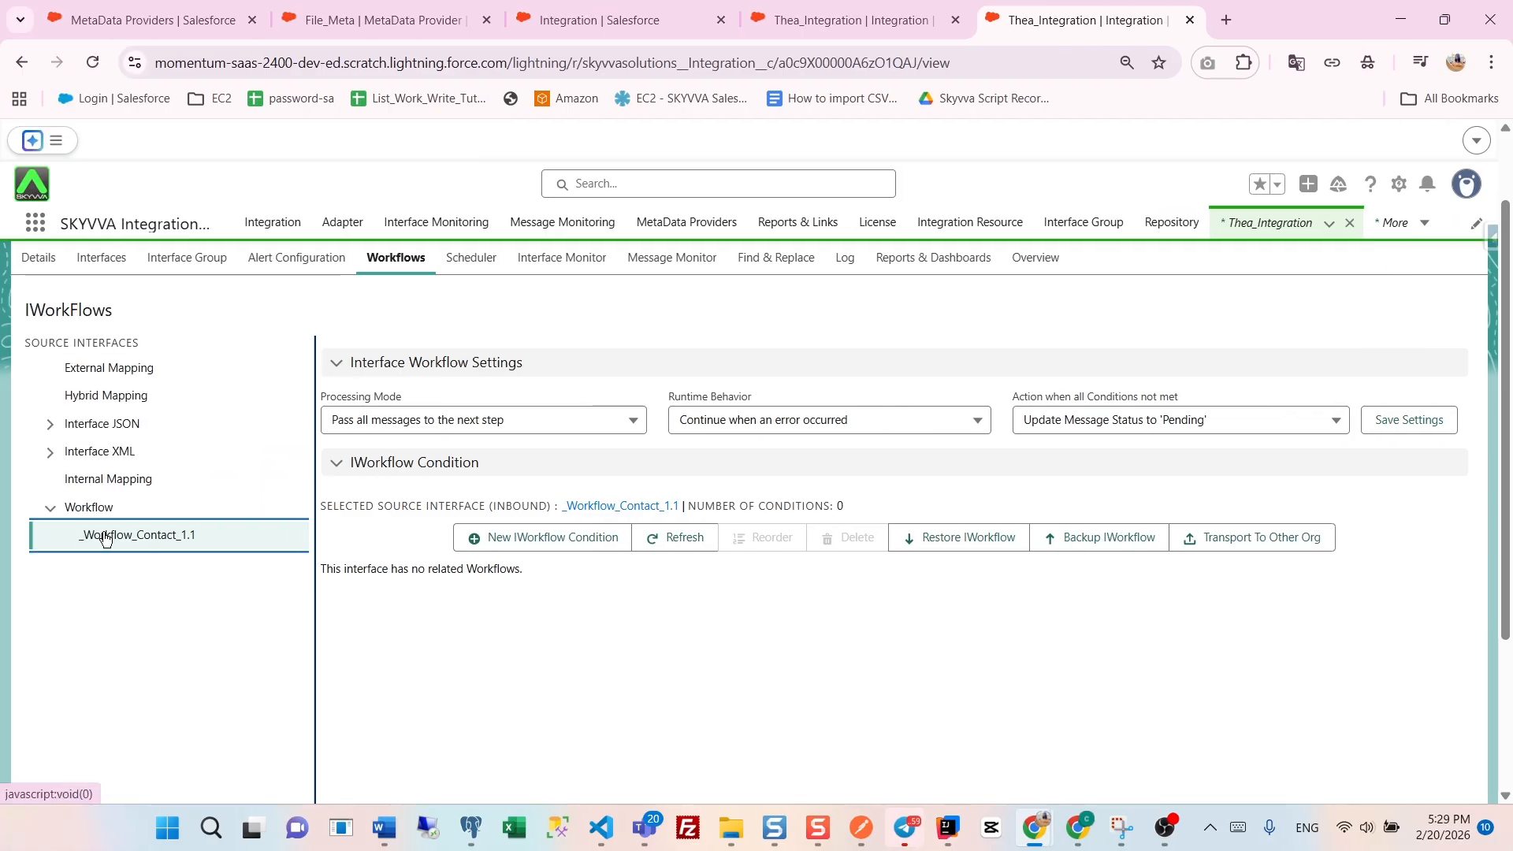
- Add a new IWorkflow condition for the child interface _Workflow_Contact_1.1, comparing FirstName with the contact's first name using the = operator
{"action": "left_click", "coordinate": [560, 539]}
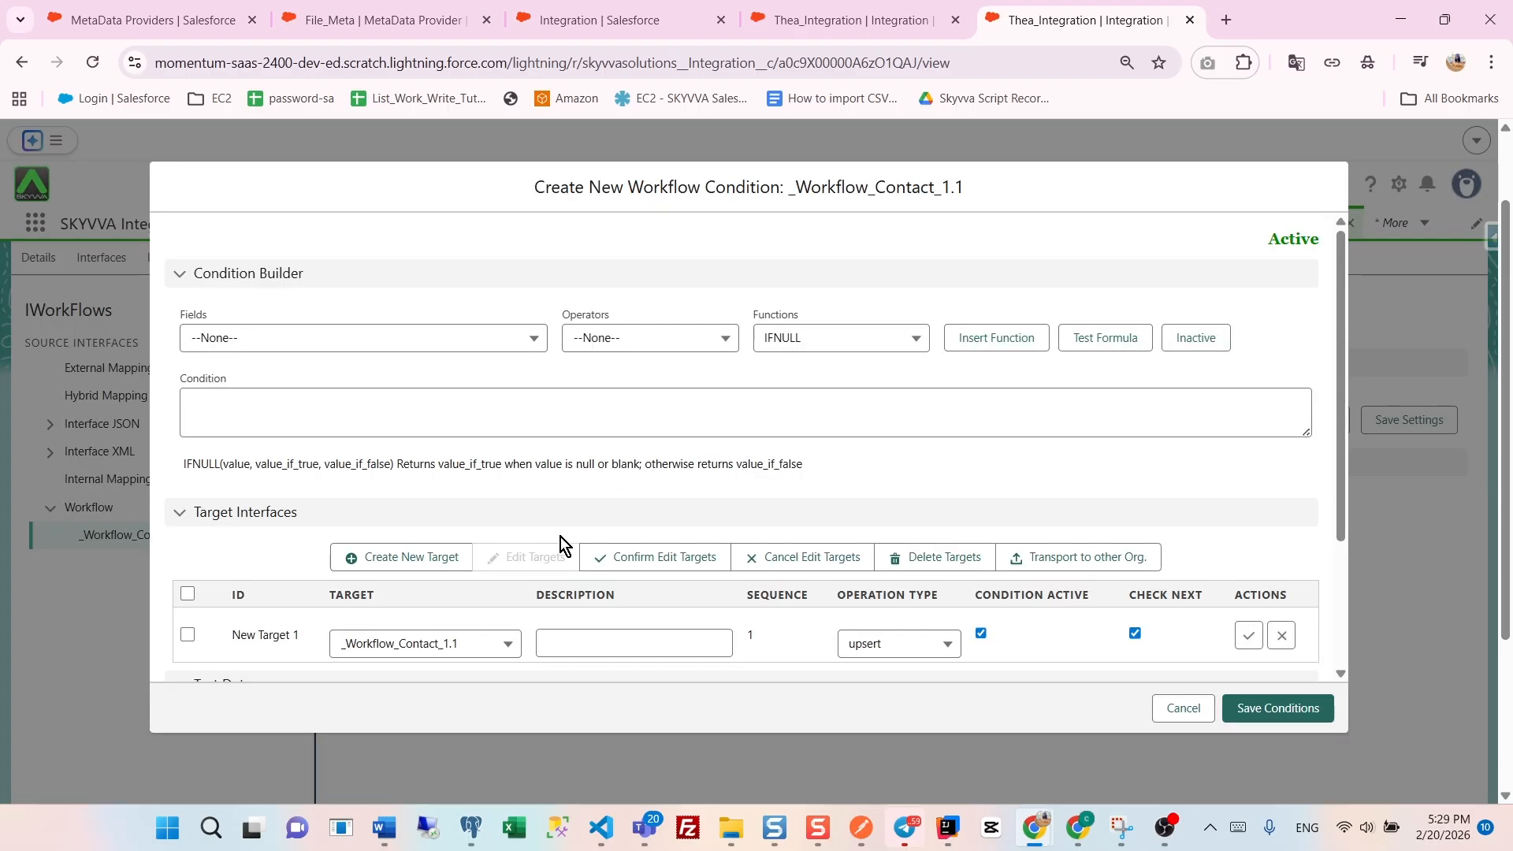
{"action": "left_click", "coordinate": [405, 340]}
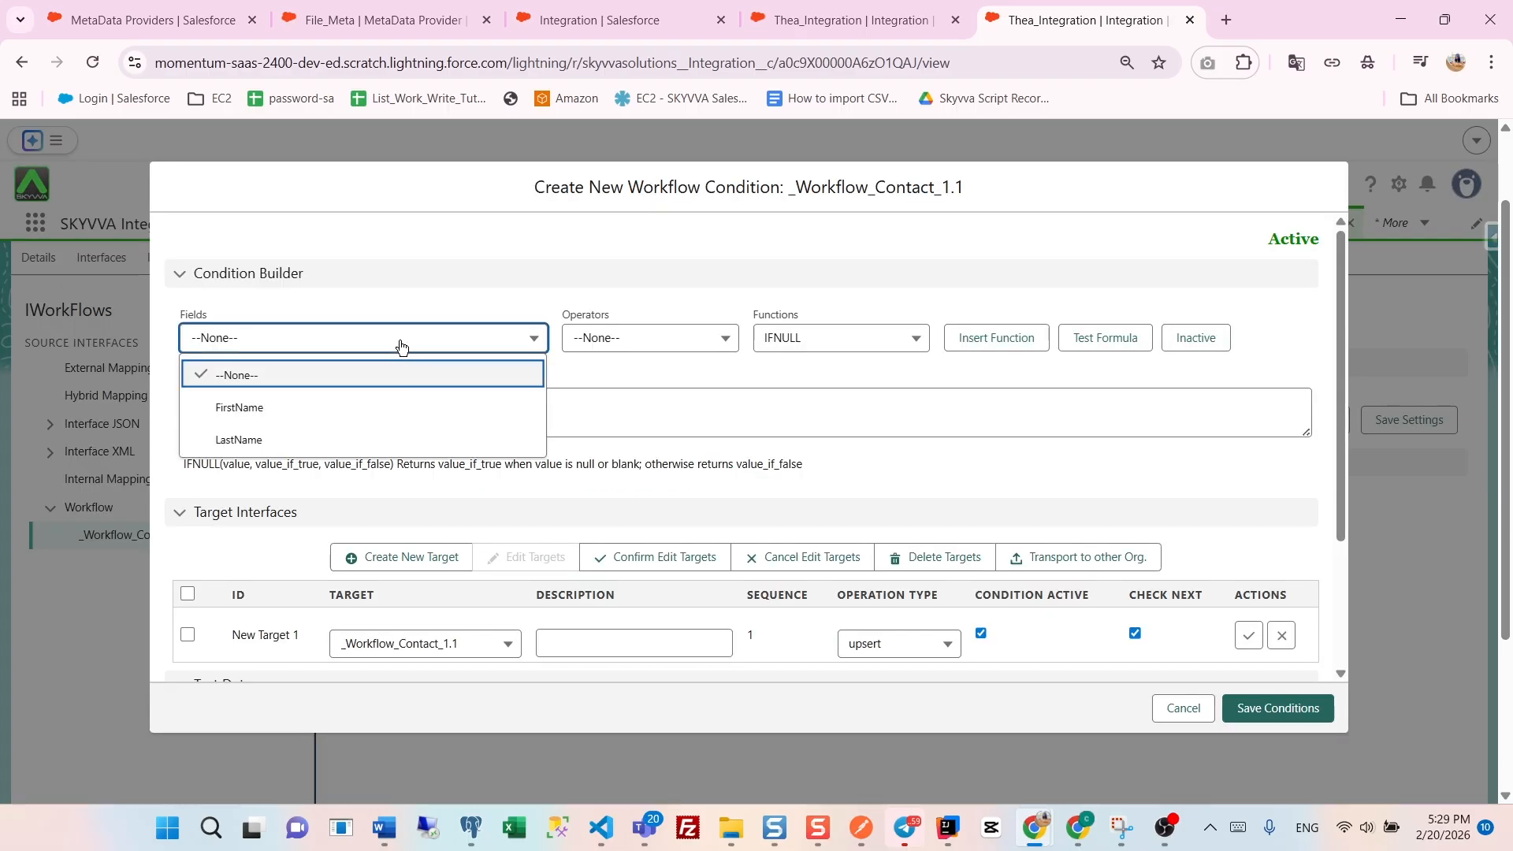
{"action": "left_click", "coordinate": [298, 406]}
{"action": "left_click", "coordinate": [719, 337]}
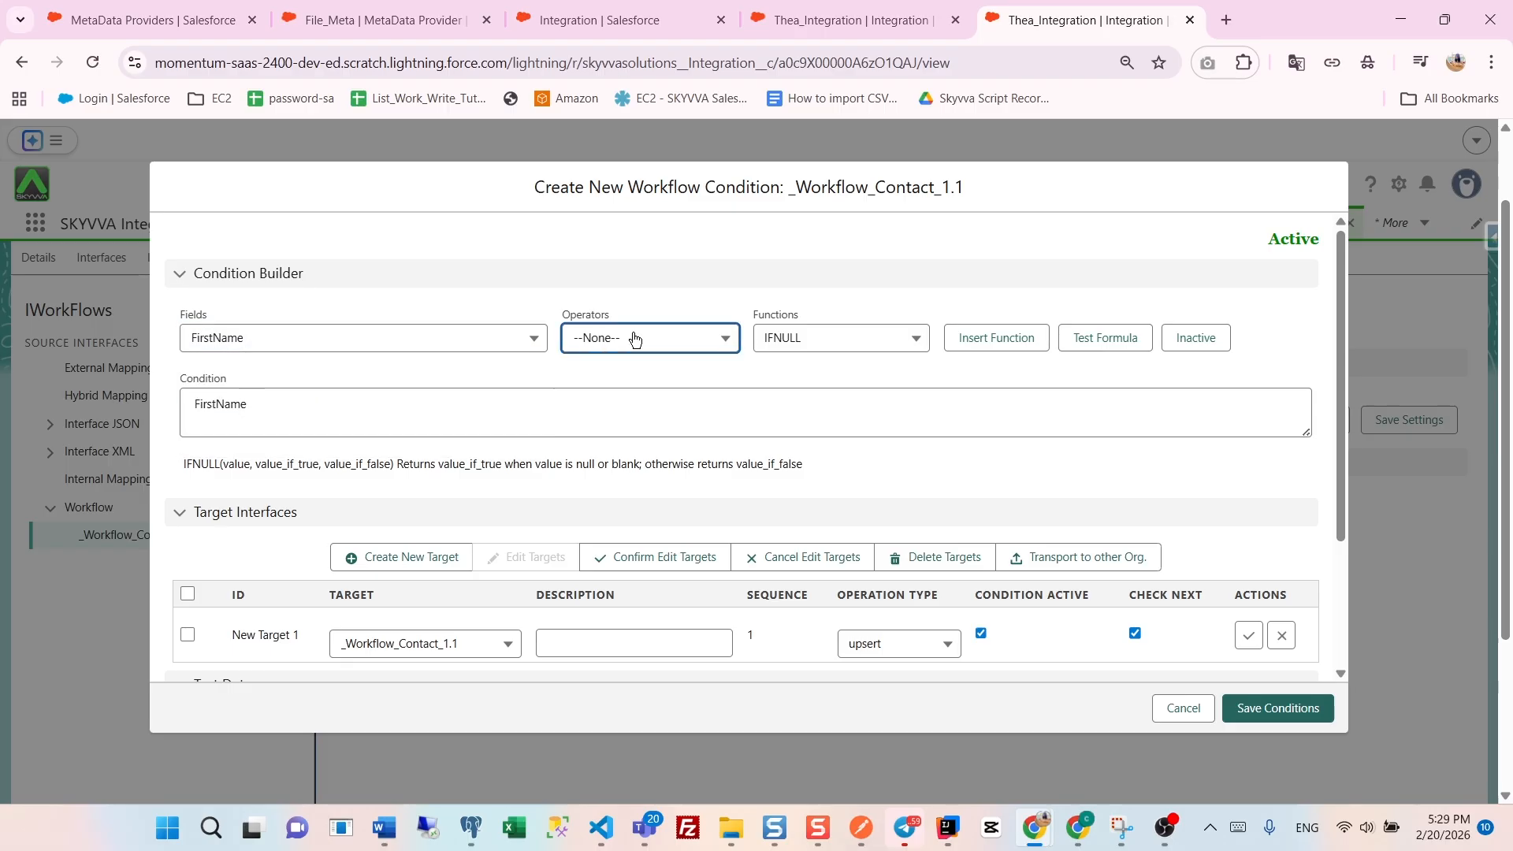
{"action": "scroll", "coordinate": [654, 413], "scroll_direction": "down", "scroll_amount": 4}
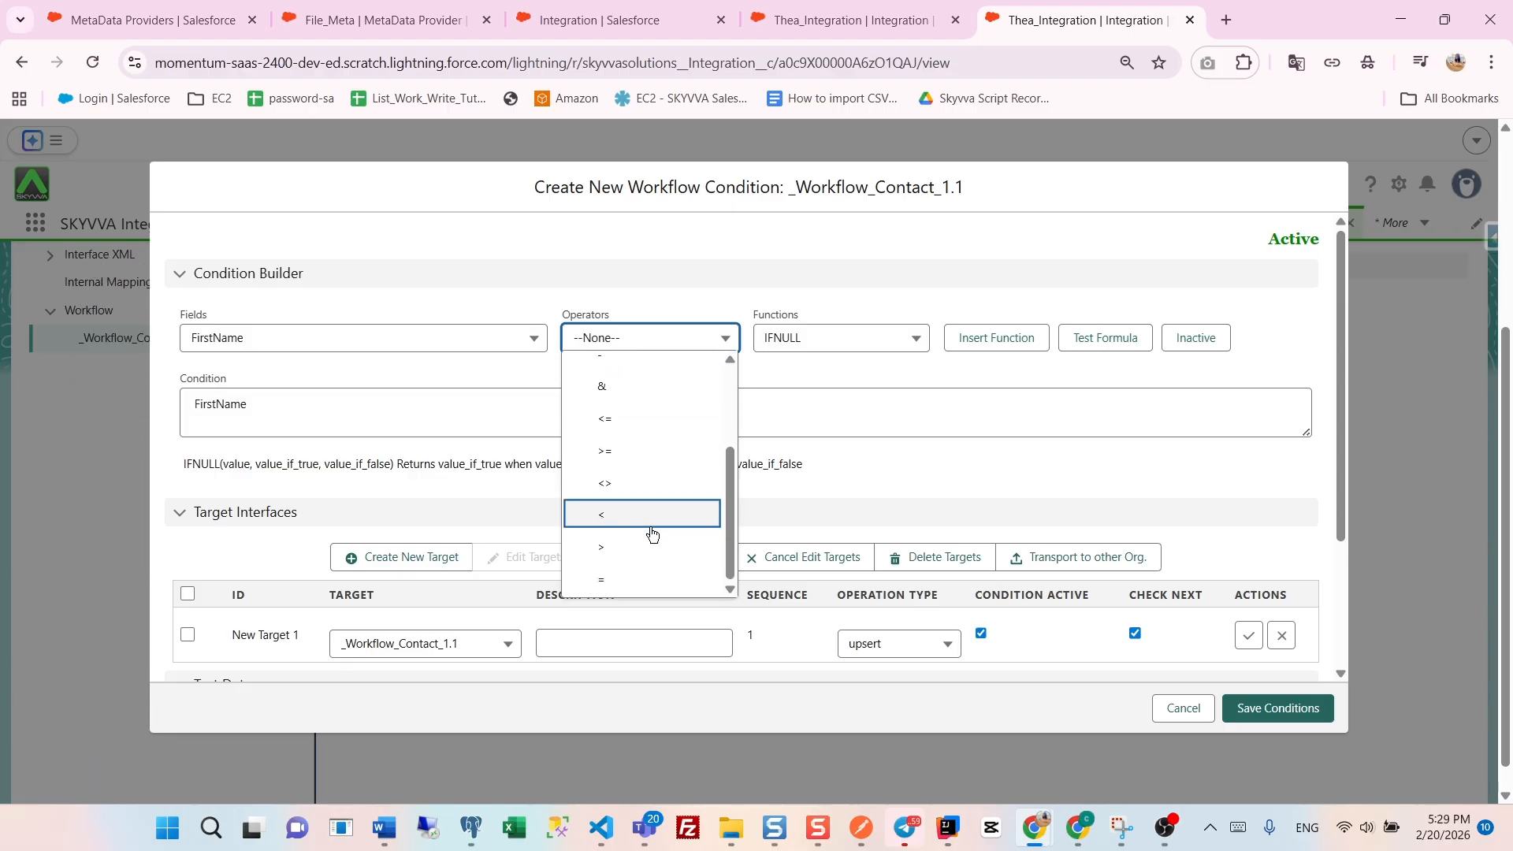
{"action": "left_click", "coordinate": [608, 581]}
{"action": "left_click", "coordinate": [276, 399]}
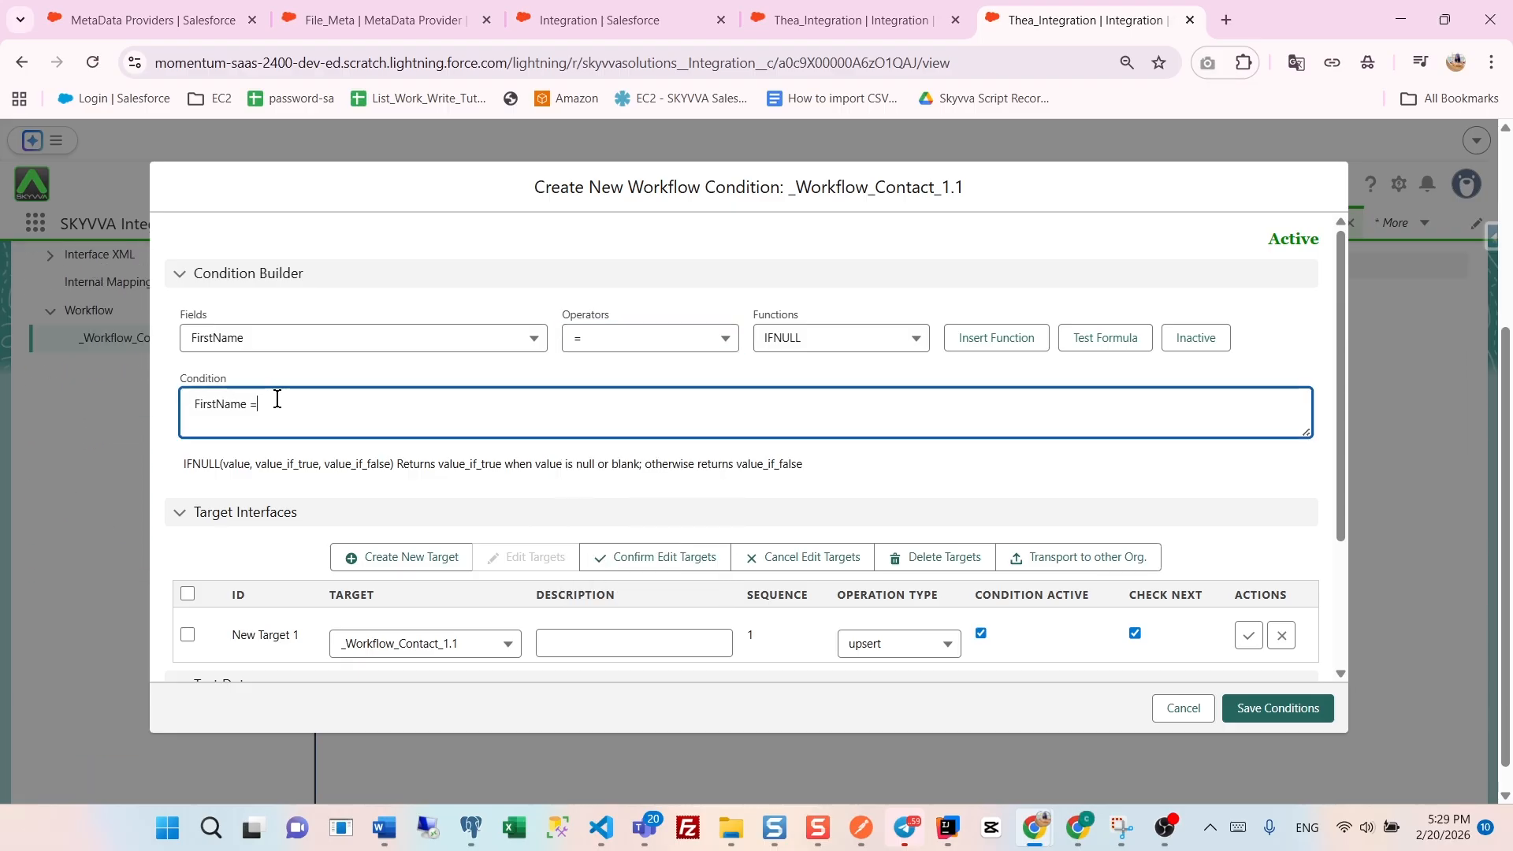
{"action": "type", "text": "\"Rahna"}
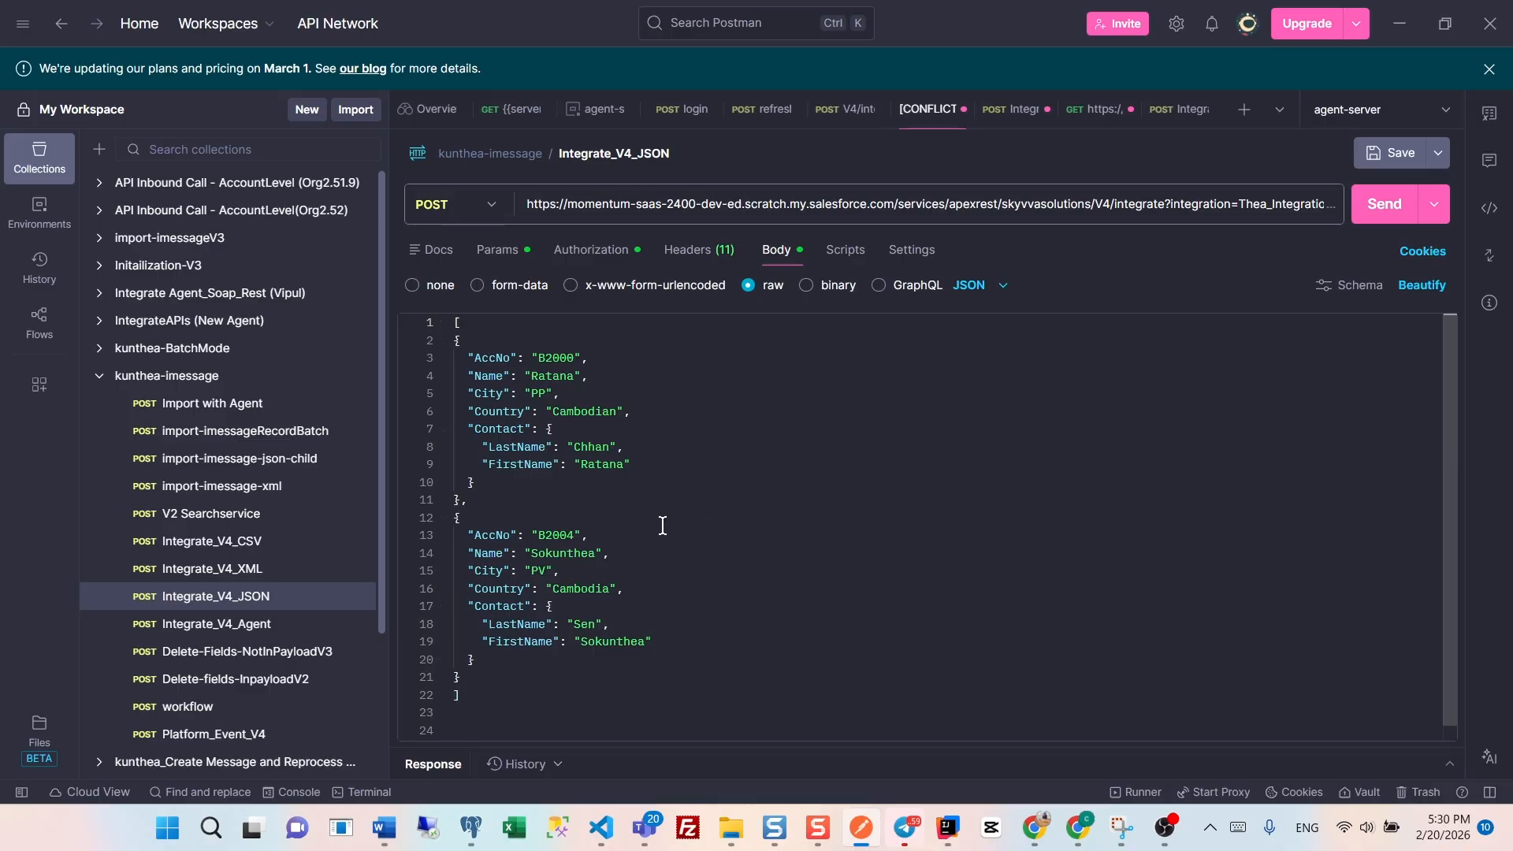
- Switch to Postman, send the Integrate_V4_JSON POST request with the two account records, and enlarge the response area to examine its status
{"action": "left_click", "coordinate": [462, 342]}
{"action": "left_click", "coordinate": [494, 429]}
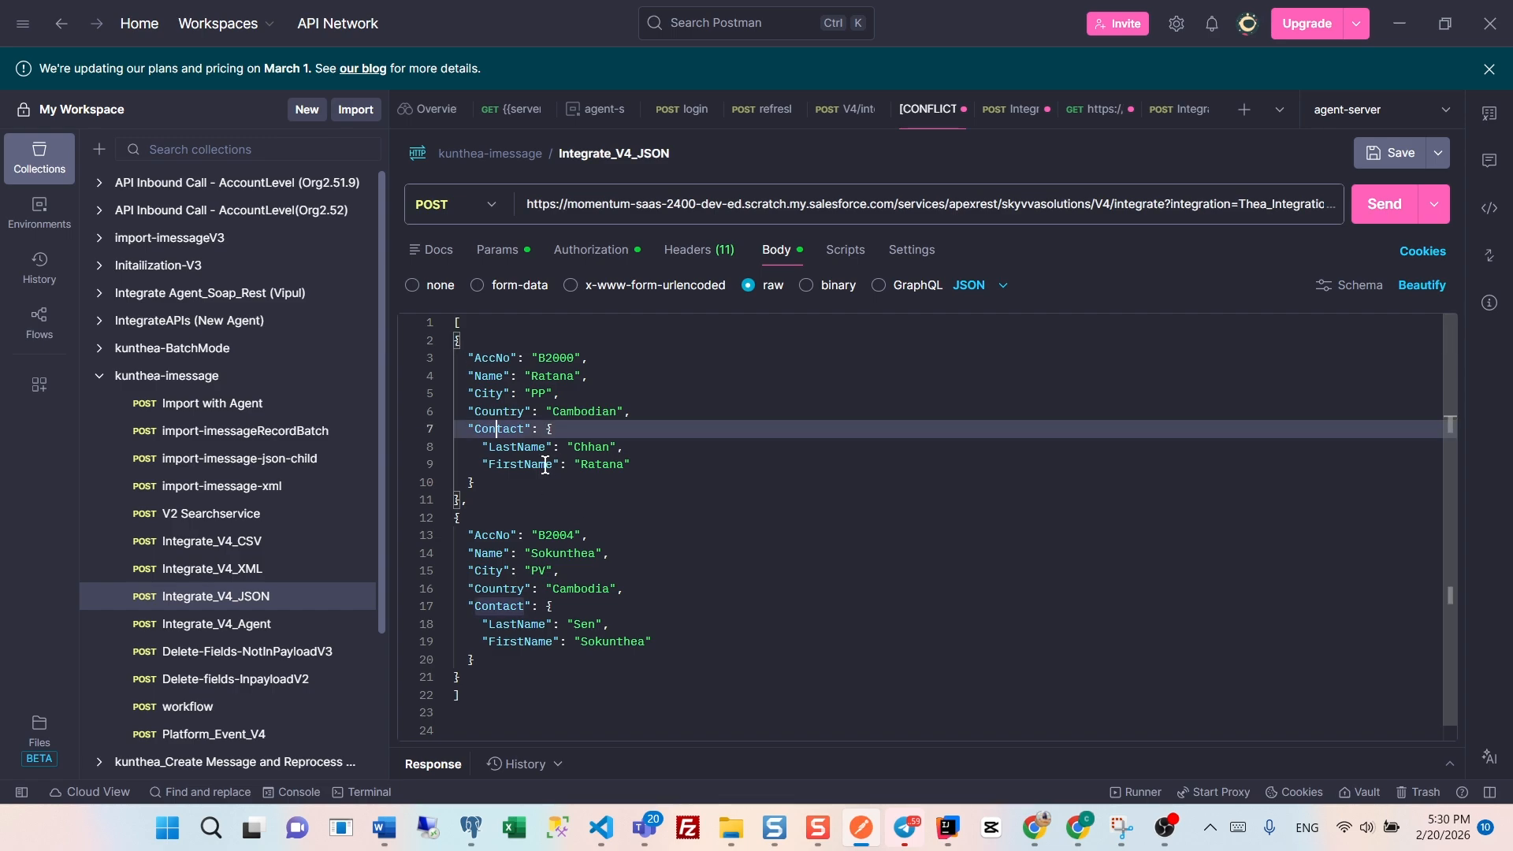
{"action": "left_click", "coordinate": [474, 357]}
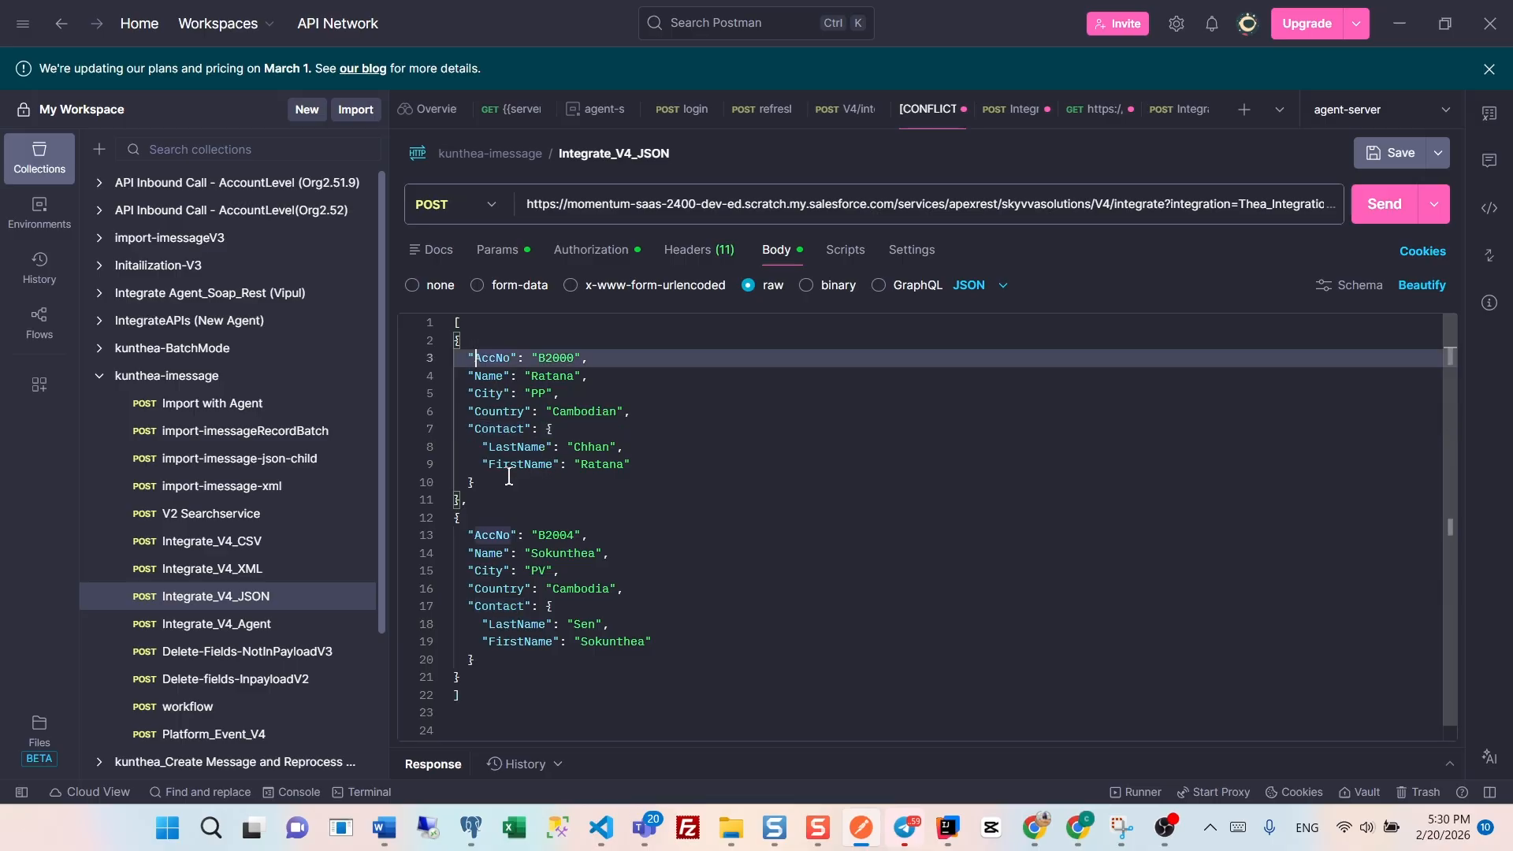
{"action": "left_click", "coordinate": [487, 535]}
{"action": "left_click", "coordinate": [659, 587]}
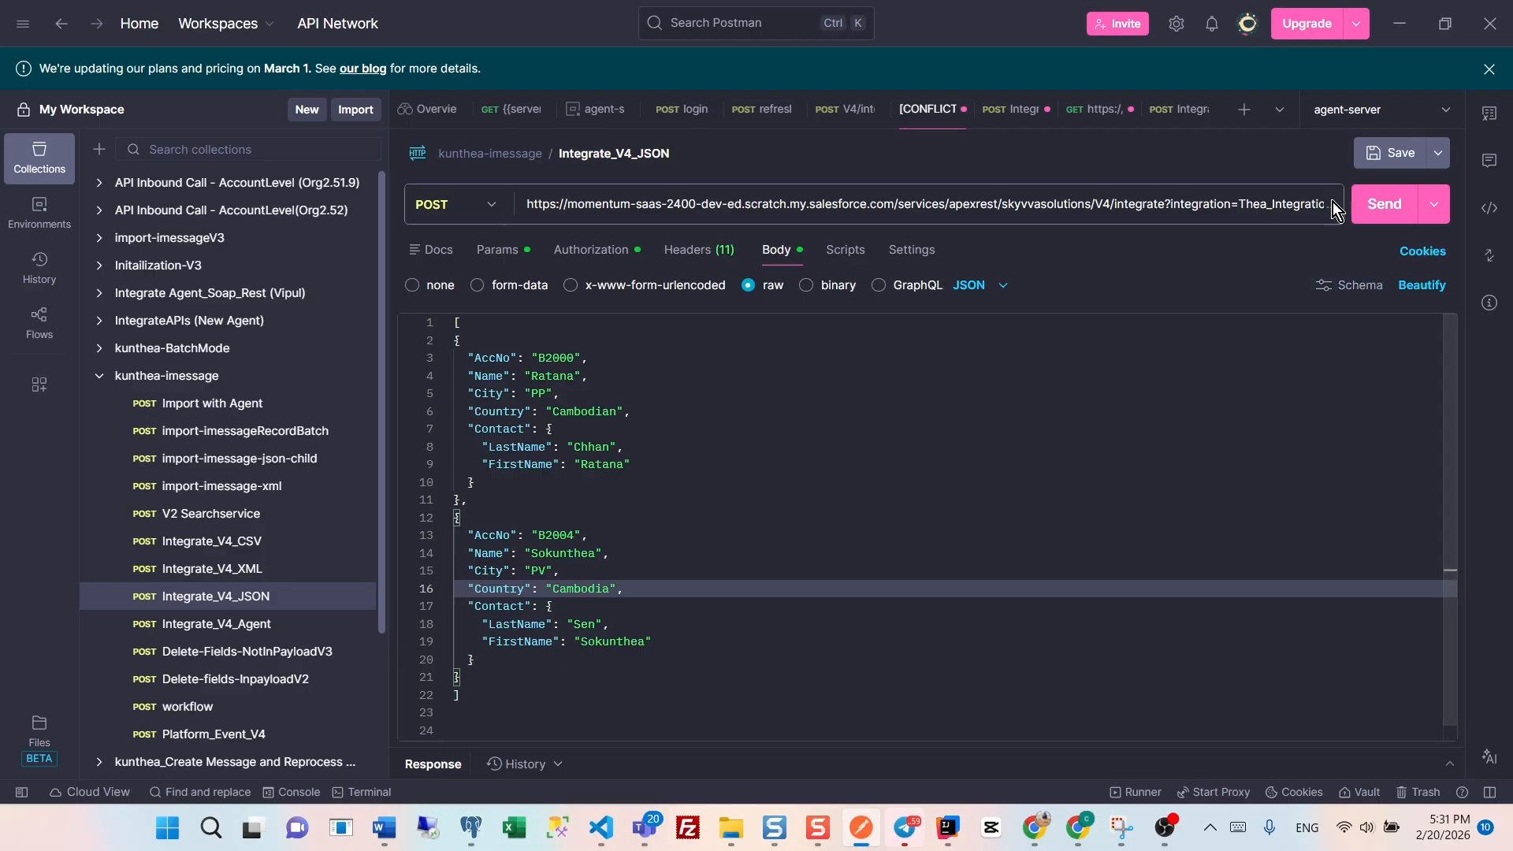
{"action": "left_click", "coordinate": [1380, 209]}
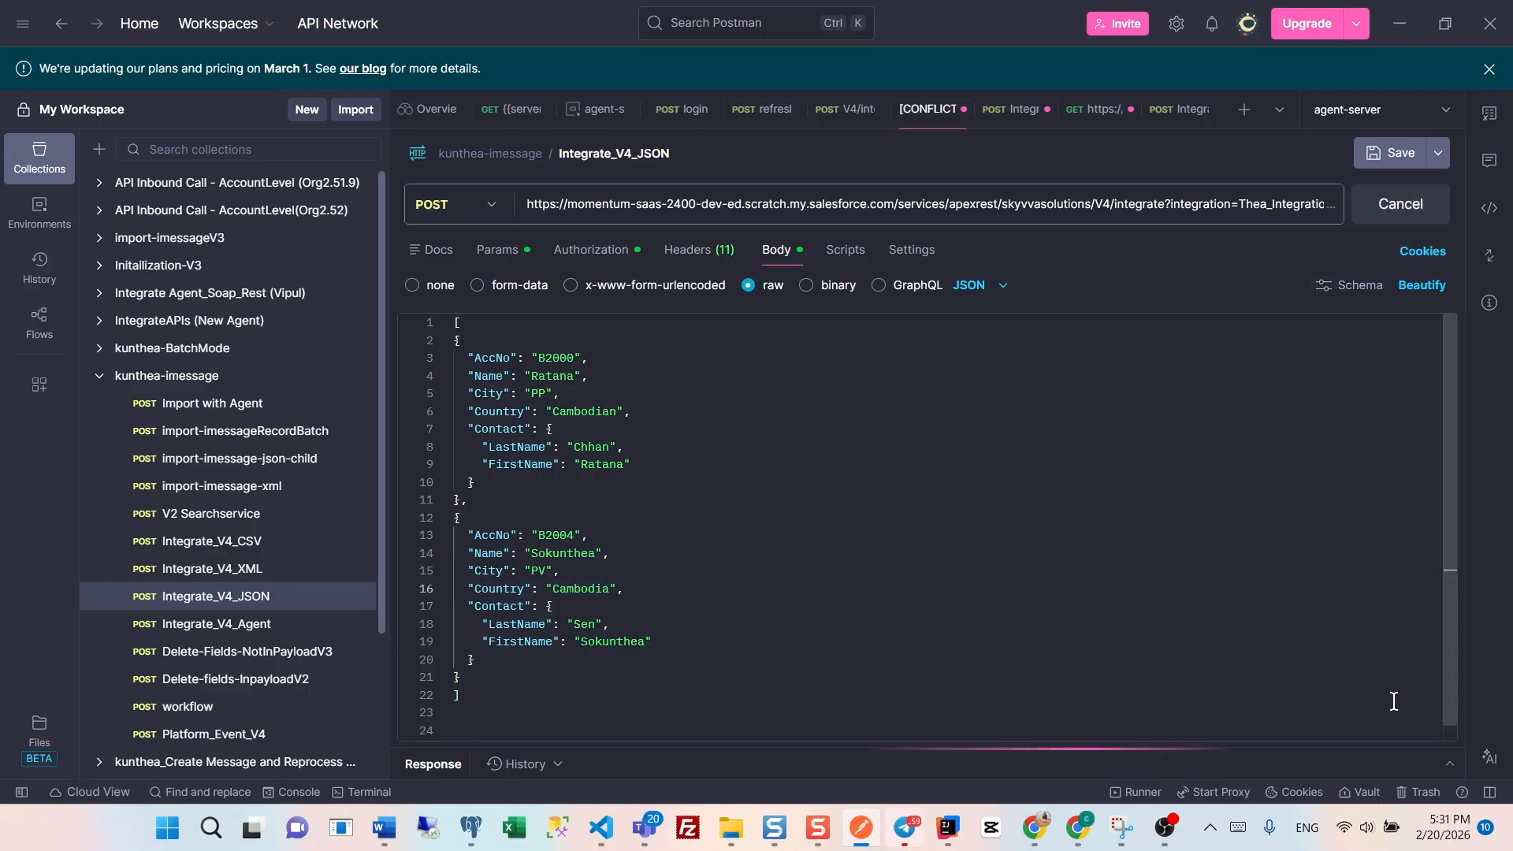
{"action": "left_click", "coordinate": [1448, 739]}
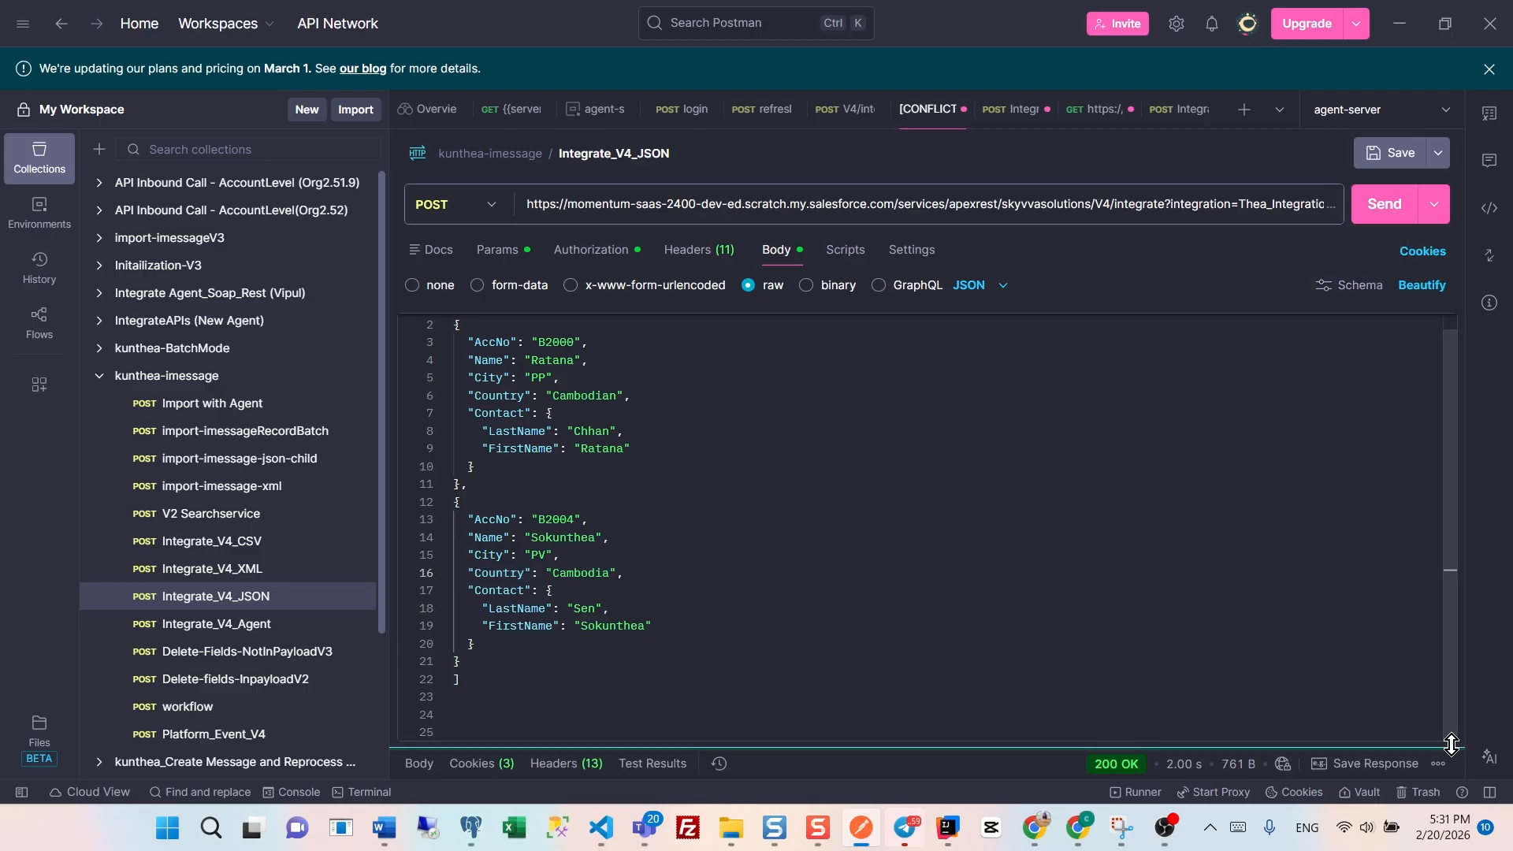
{"action": "left_click_drag", "start_coordinate": [1452, 747], "coordinate": [1401, 487]}
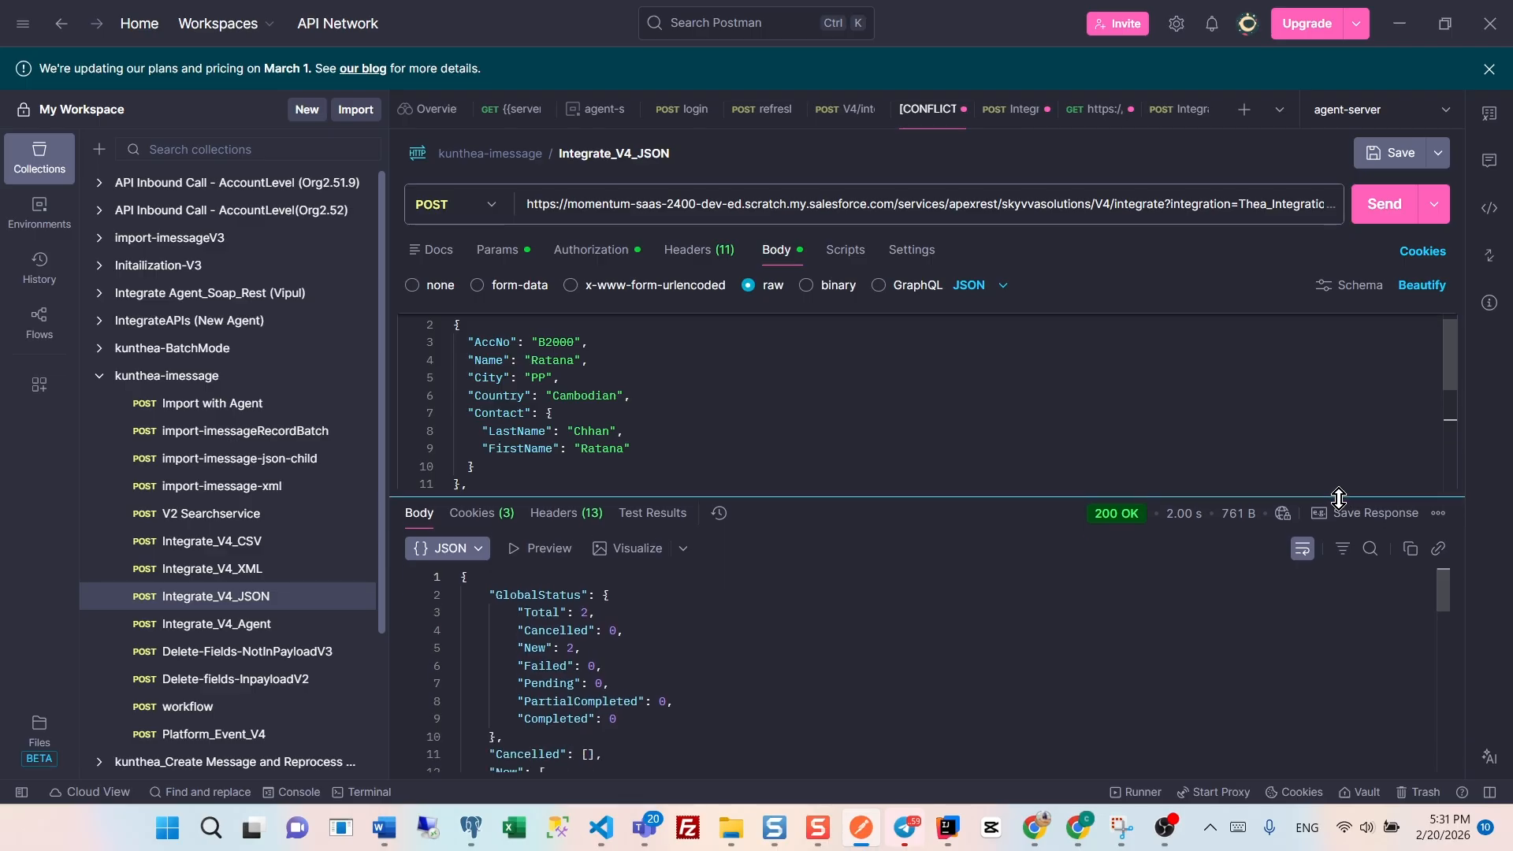
{"action": "mouse_move", "coordinate": [1124, 523]}
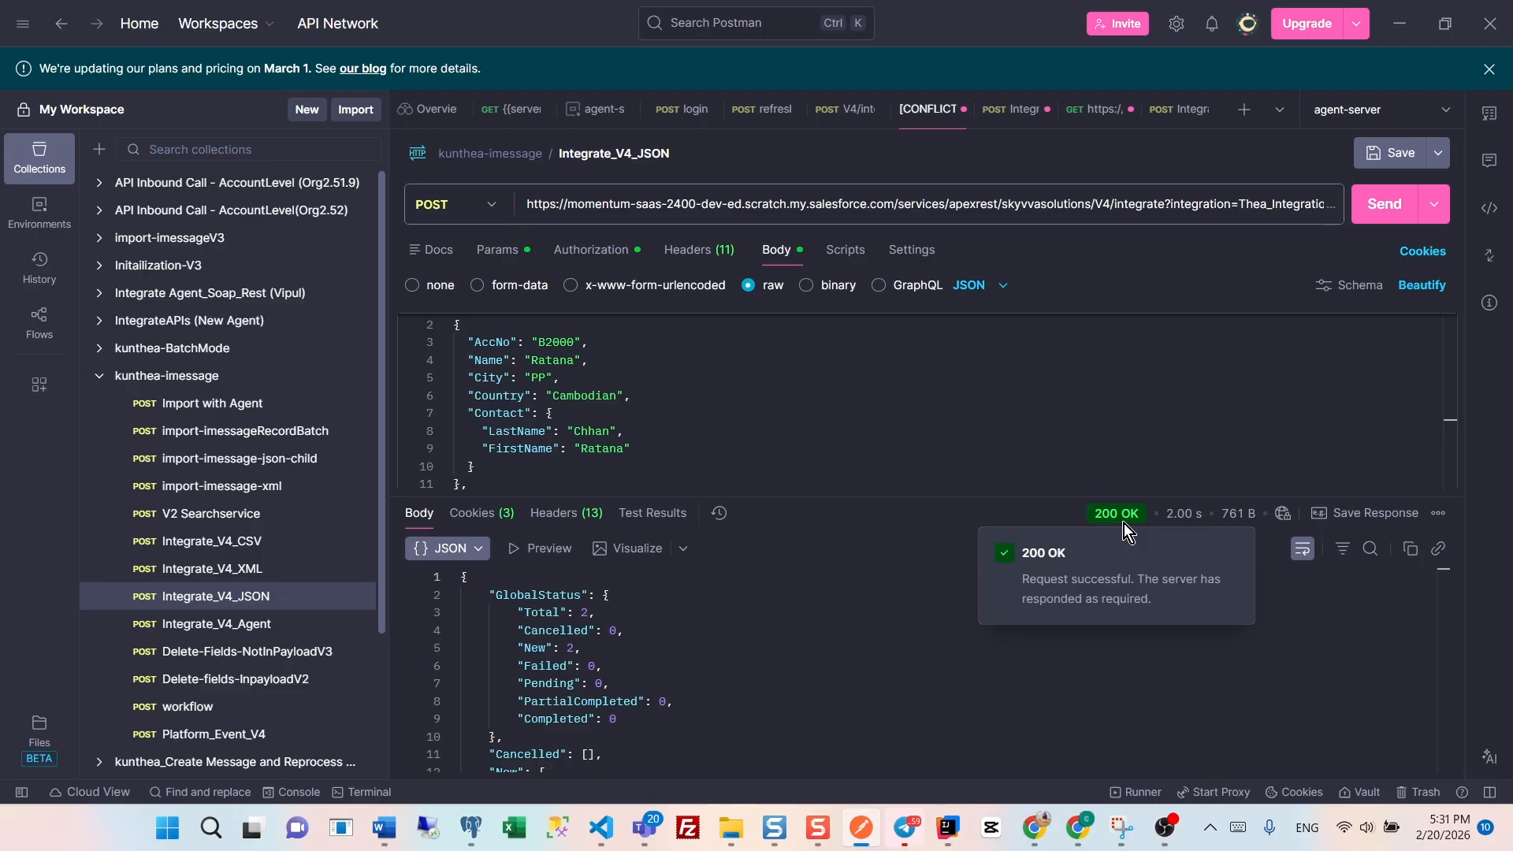
- Switch to Salesforce in the browser and apply the Message Monitor filter for Thea_Integration to list its messages
{"action": "key", "text": "alt+Tab"}
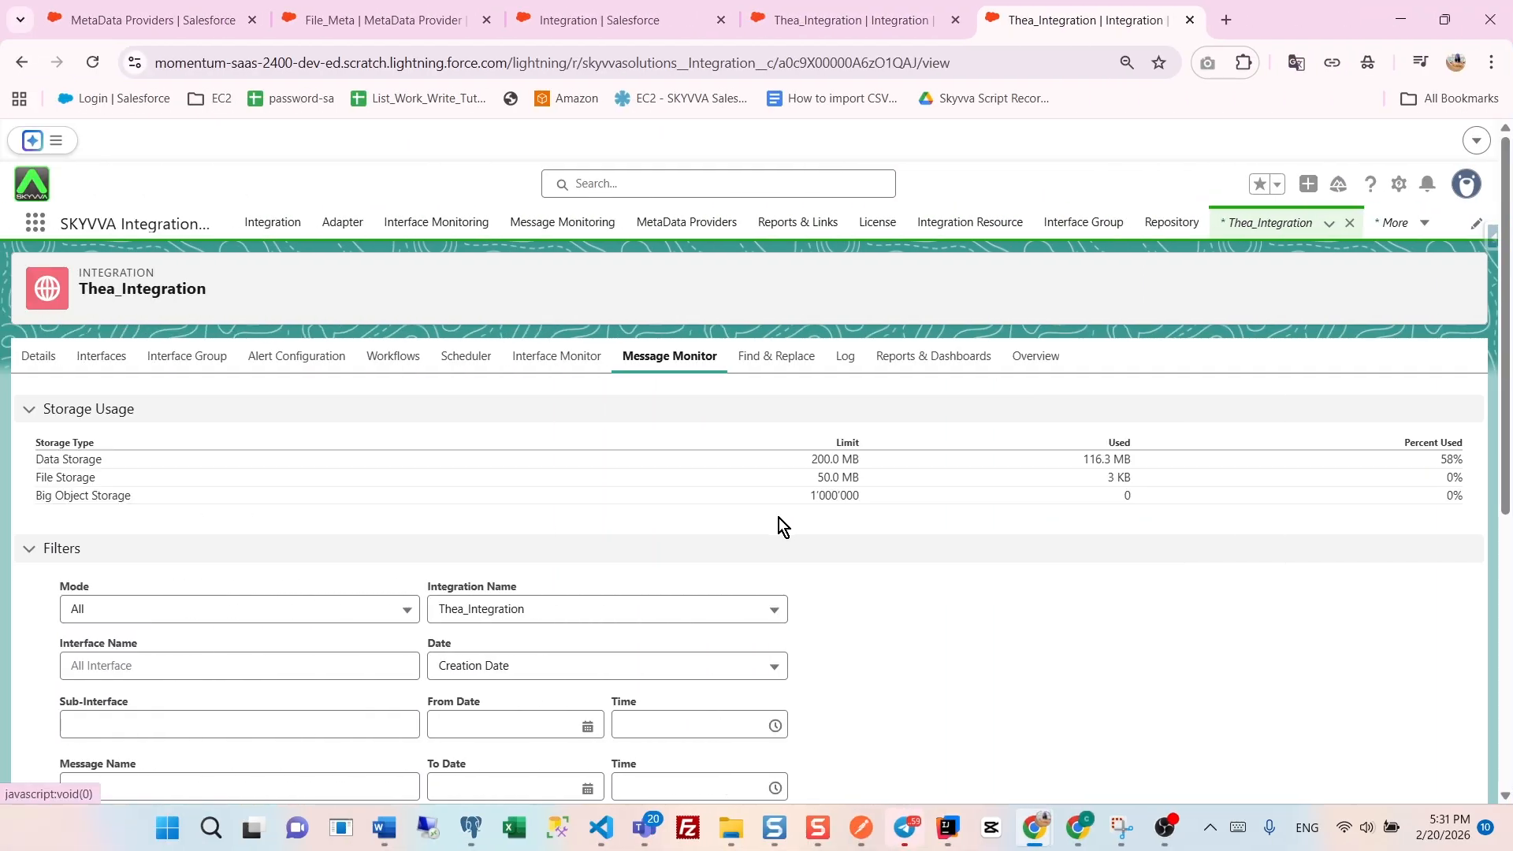
{"action": "scroll", "coordinate": [779, 518], "scroll_direction": "down", "scroll_amount": 1}
{"action": "scroll", "coordinate": [763, 532], "scroll_direction": "down", "scroll_amount": 4}
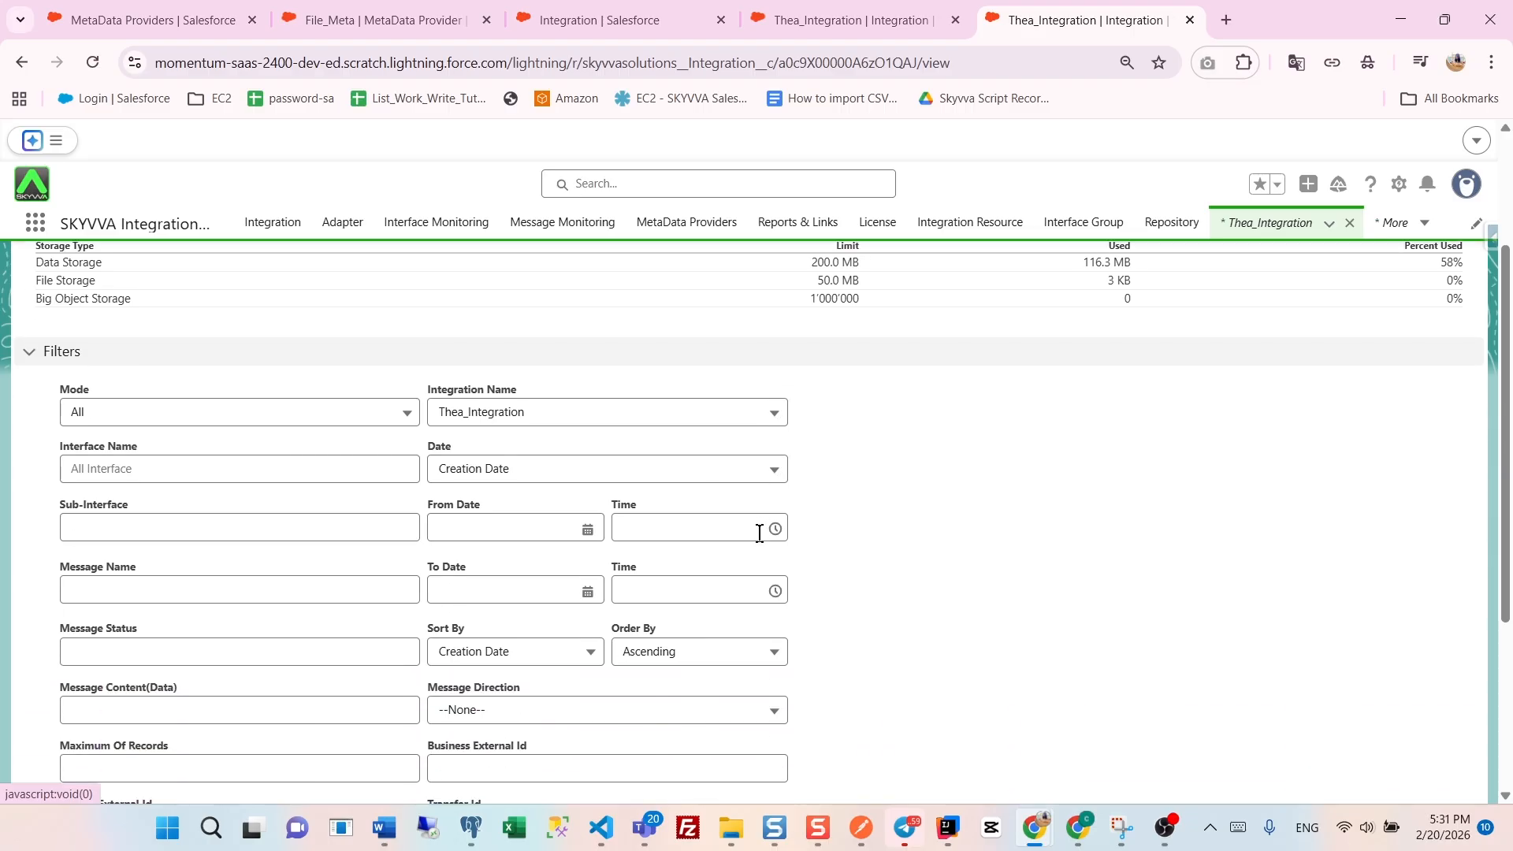
{"action": "scroll", "coordinate": [756, 560], "scroll_direction": "down", "scroll_amount": 1}
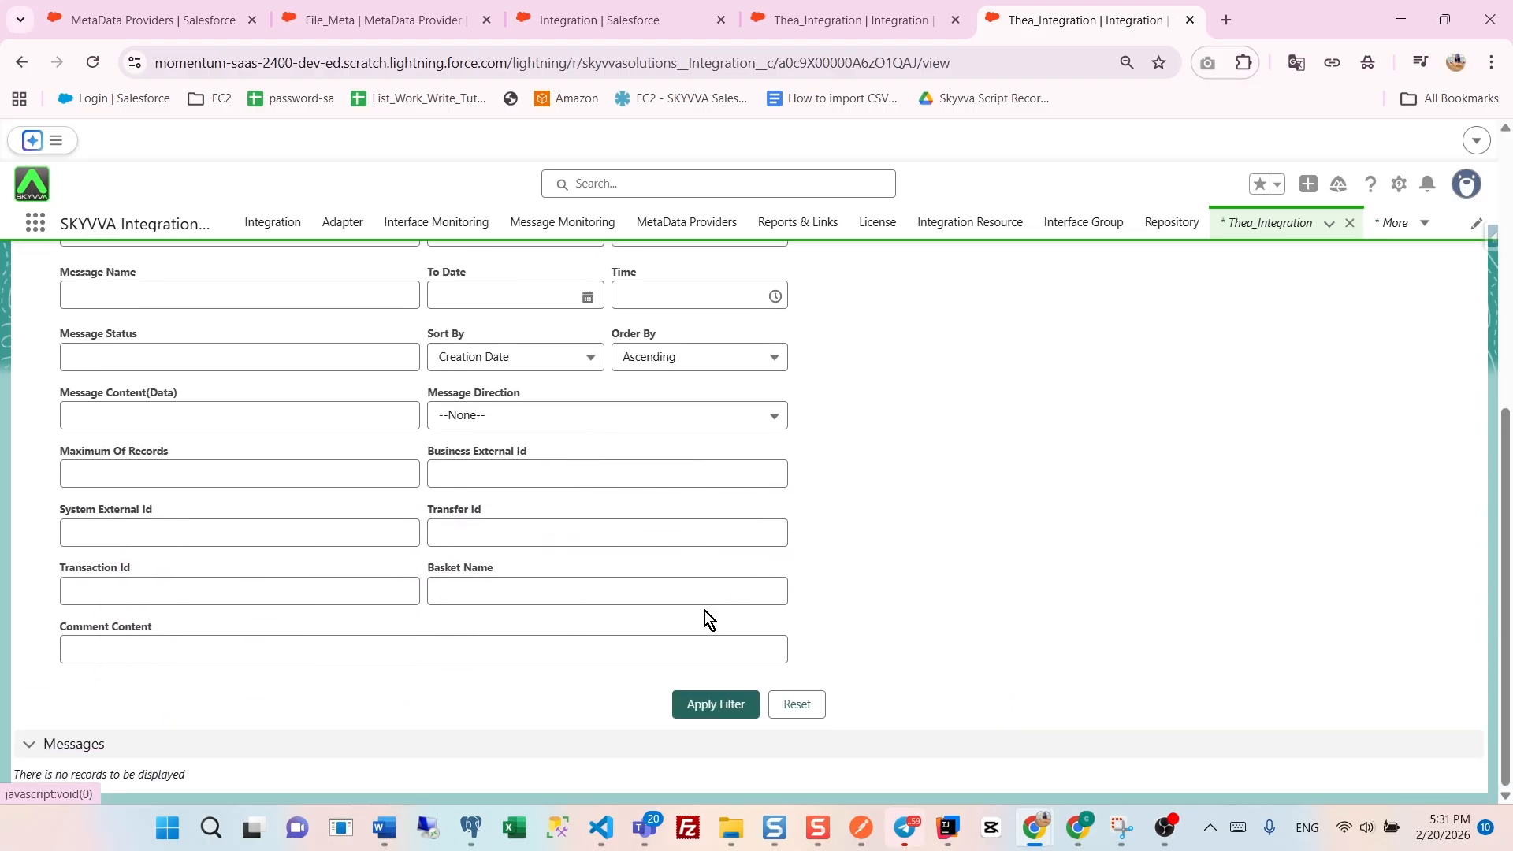
{"action": "left_click", "coordinate": [703, 703]}
{"action": "scroll", "coordinate": [707, 692], "scroll_direction": "down", "scroll_amount": 5}
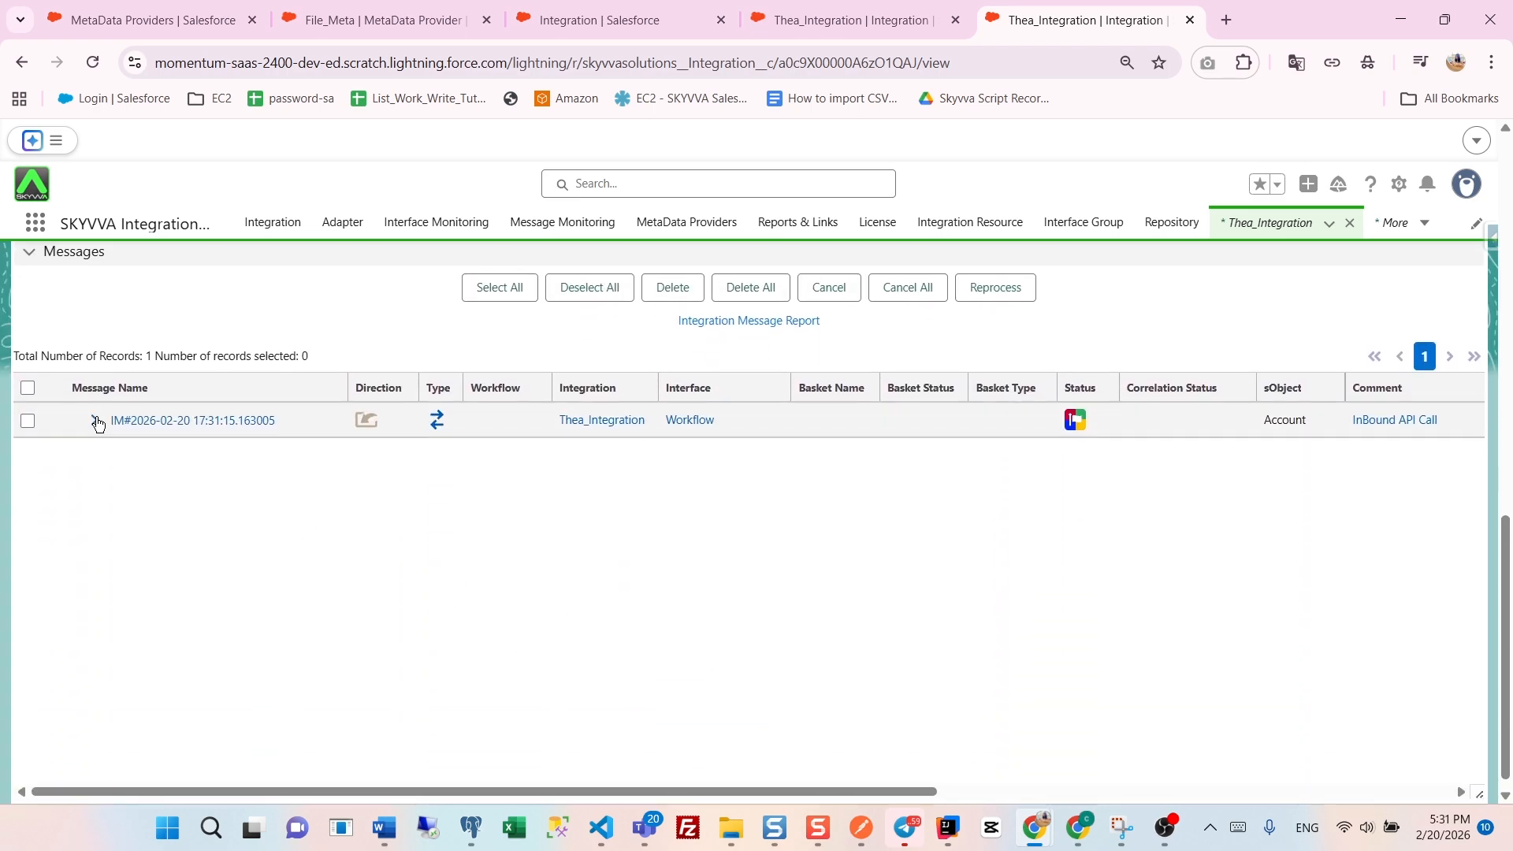
- Expand the inbound API call message and both its Account messages to check their Contact children, and open the first message's Account record
{"action": "left_click", "coordinate": [94, 420]}
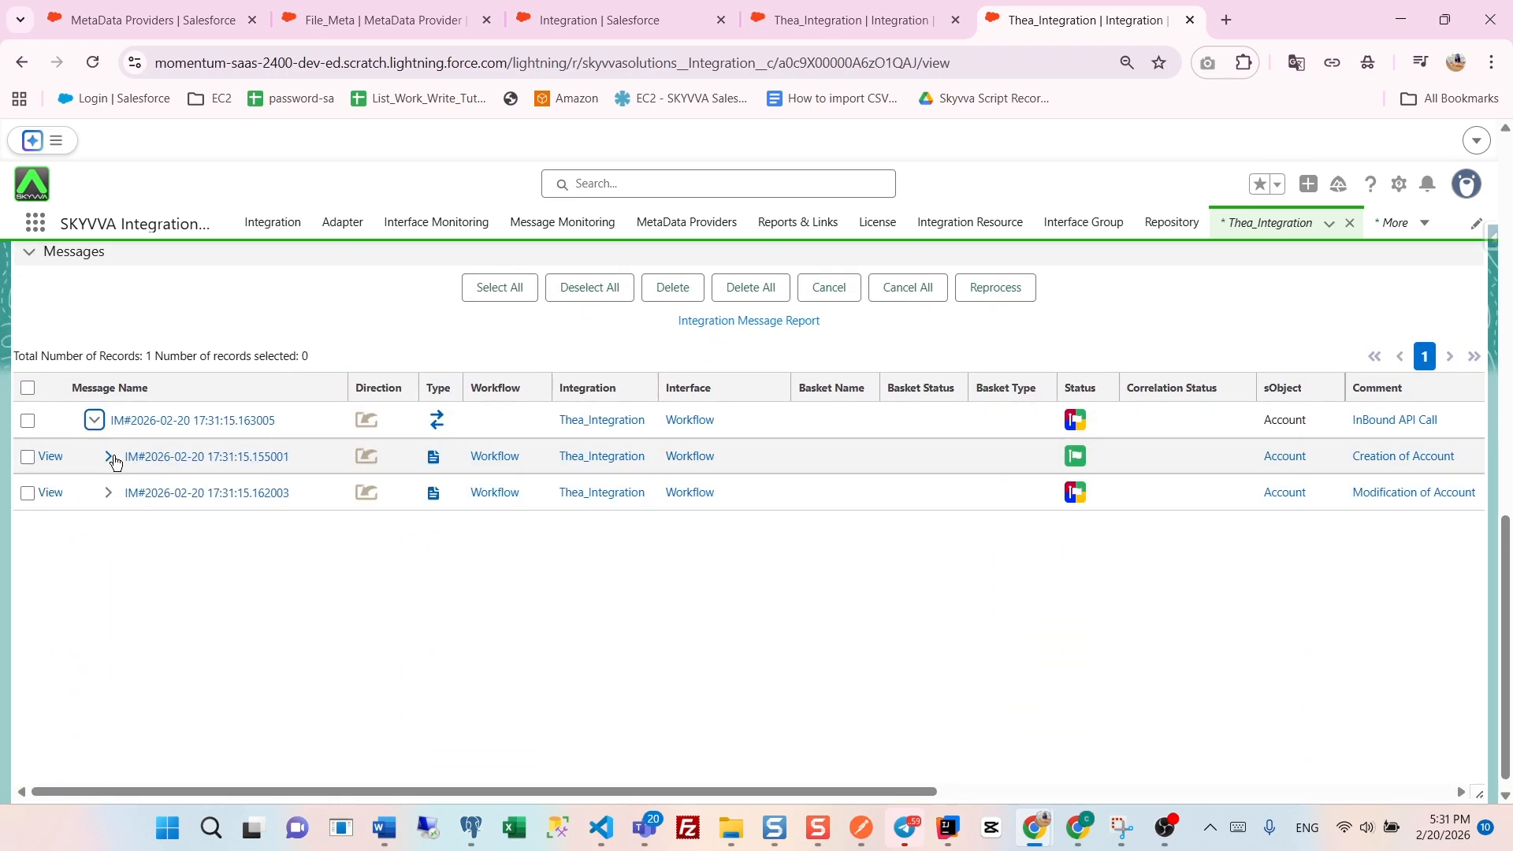
{"action": "left_click", "coordinate": [111, 458]}
{"action": "left_click", "coordinate": [109, 529]}
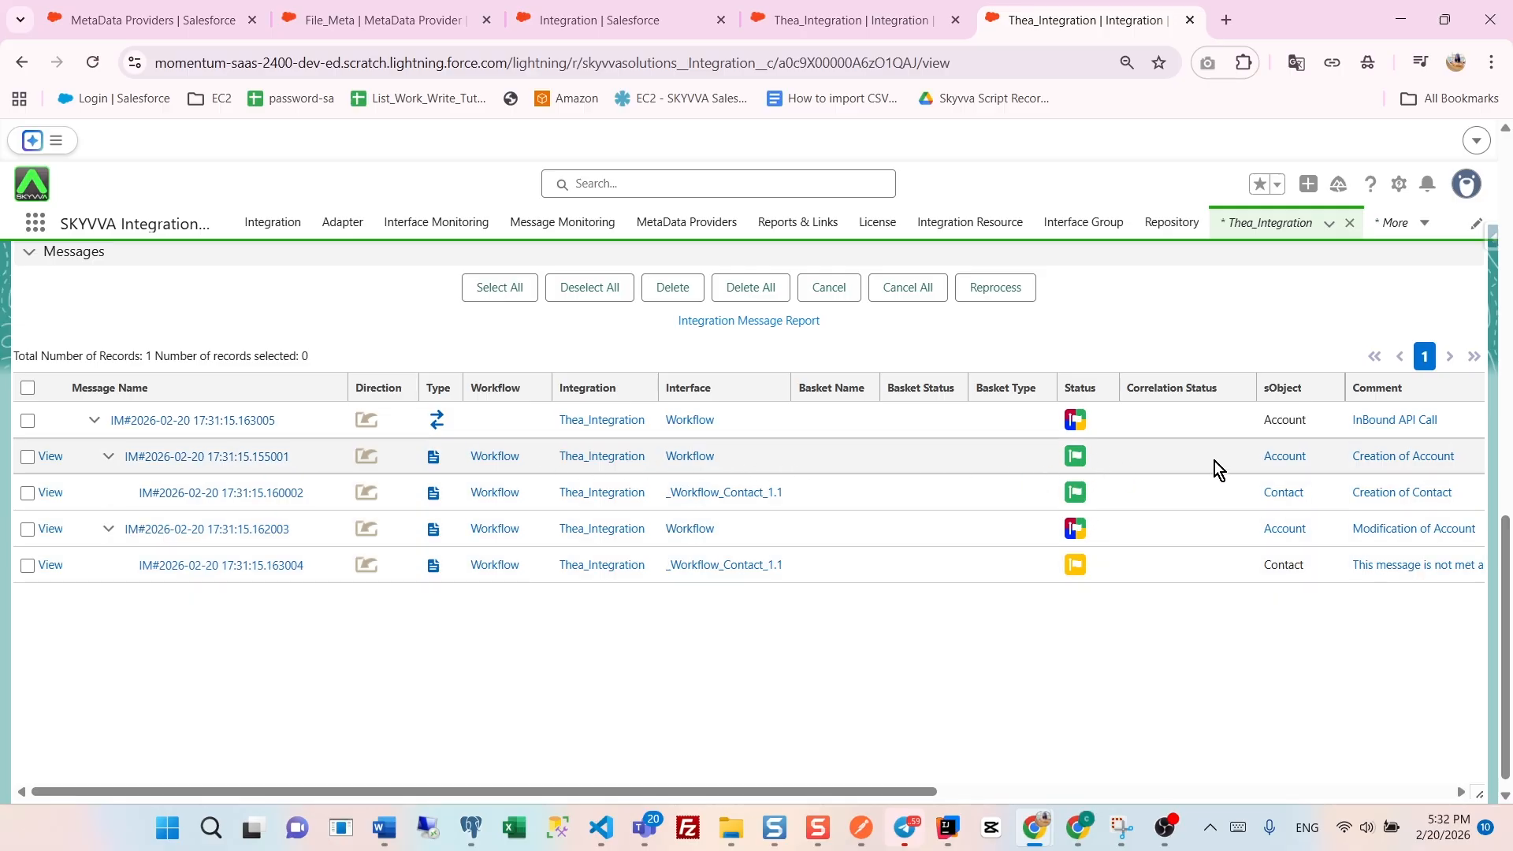
{"action": "left_click", "coordinate": [1291, 454]}
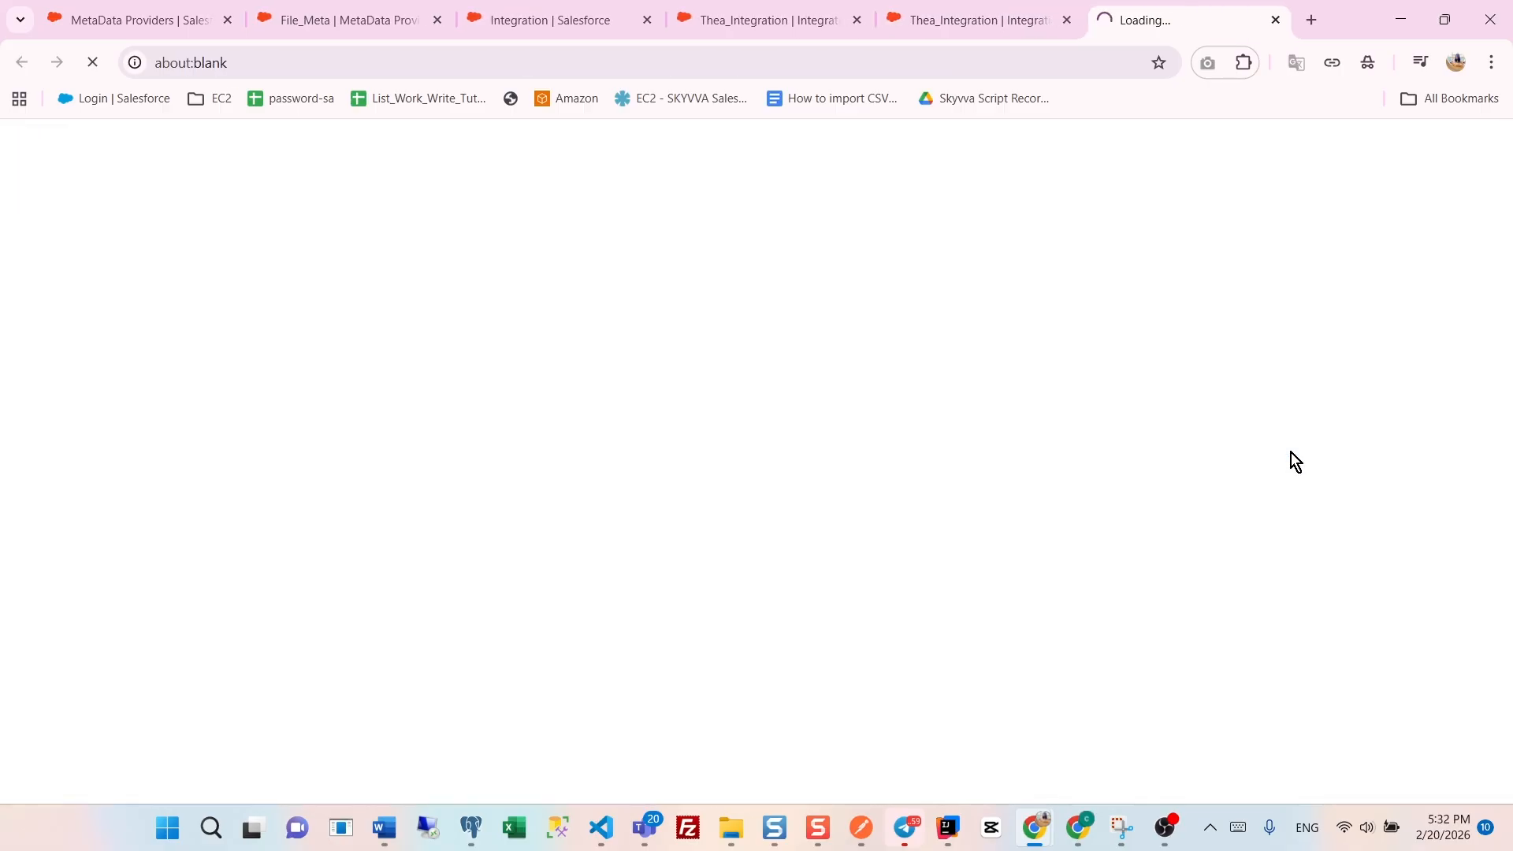